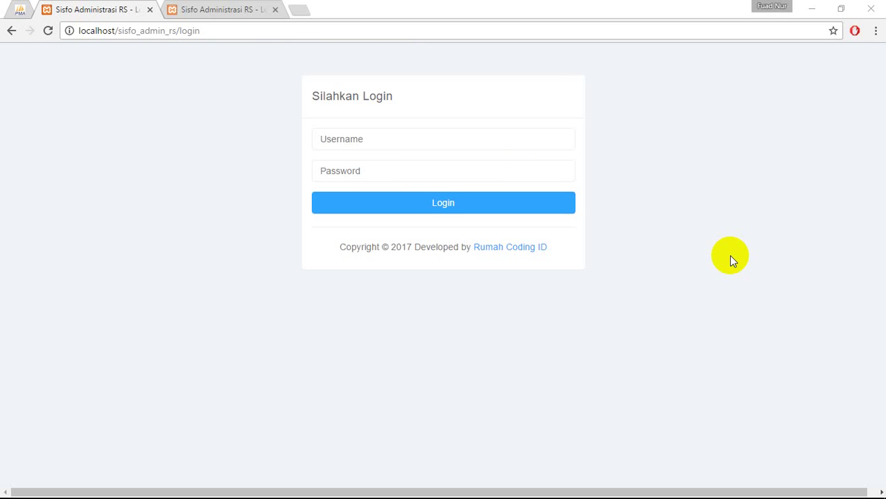
Step: Inspect tbl_admin's akses_admin enum levels 1–4 in phpMyAdmin, then return to the Sisfo login page
click(20, 14)
click(28, 152)
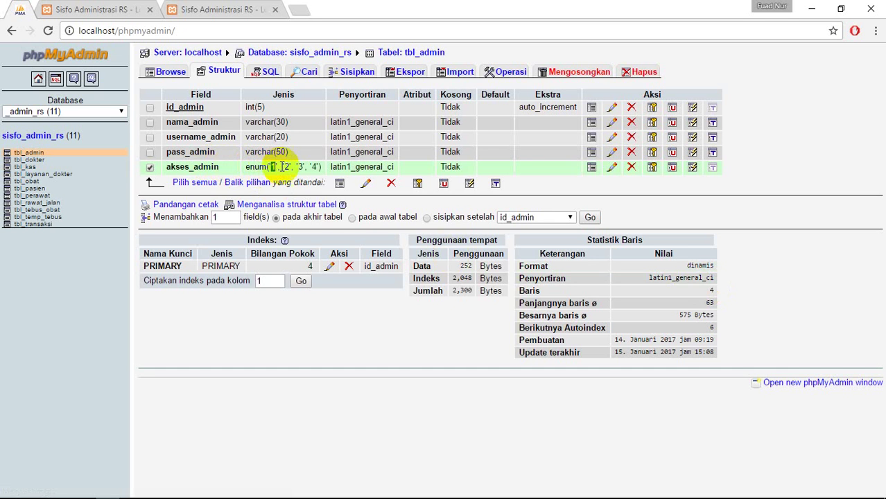
click(287, 166)
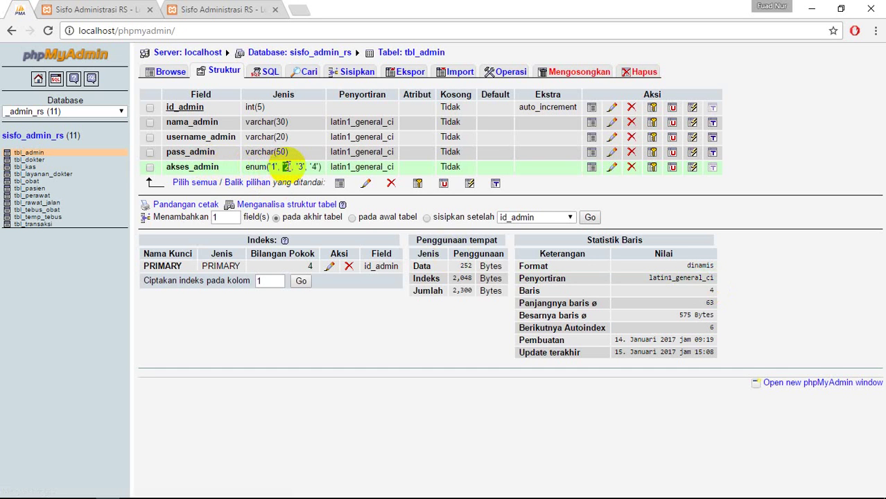
click(300, 166)
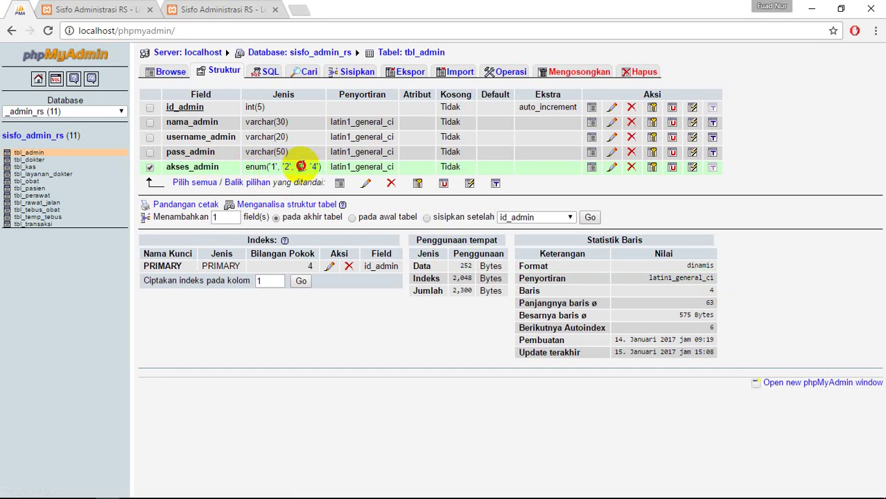
drag(300, 166, 316, 166)
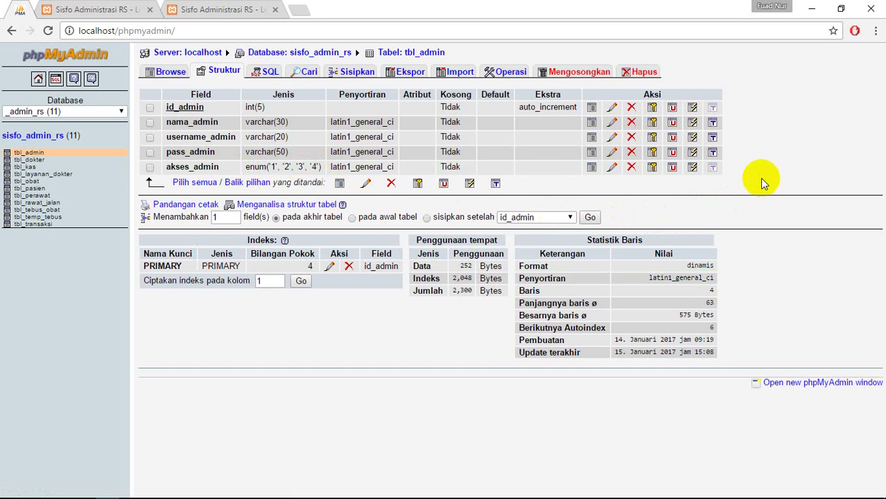
click(131, 11)
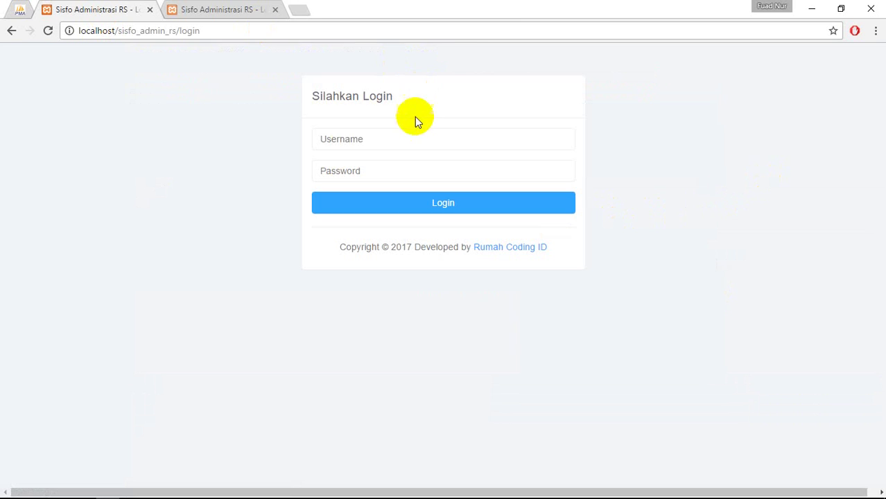
Step: Enter the administrator's username and password in the login form
click(353, 142)
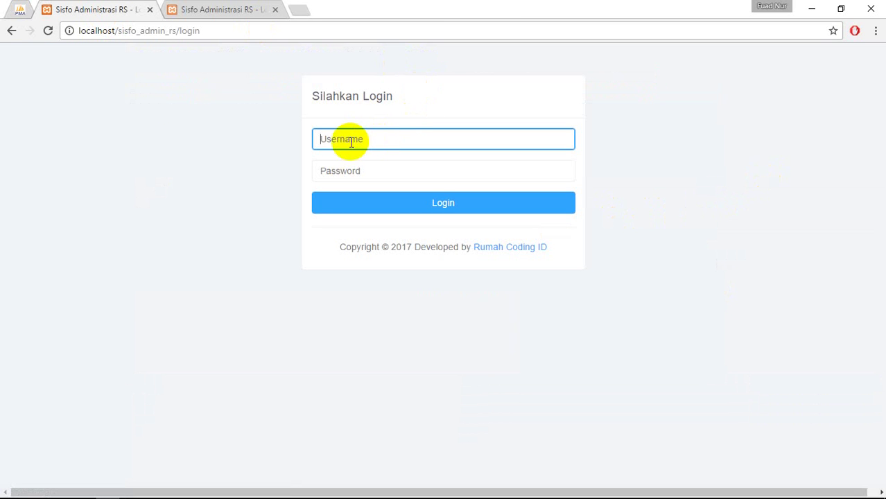
text(rika)
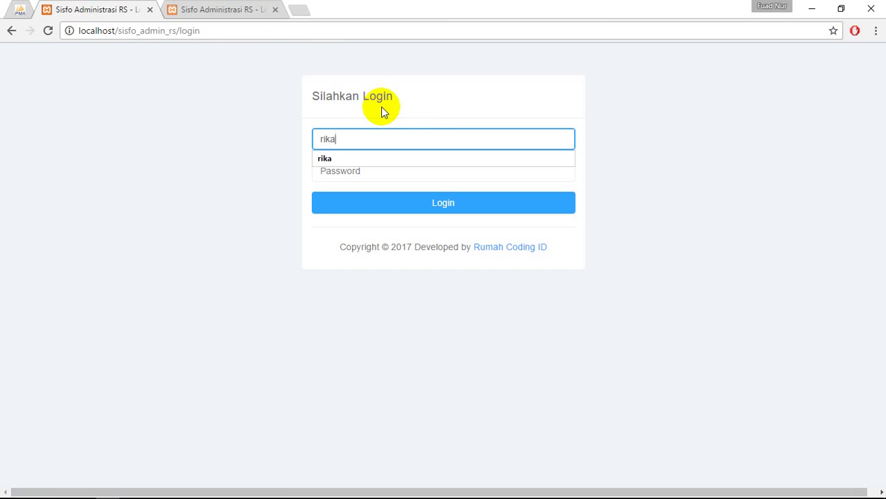
key(Tab)
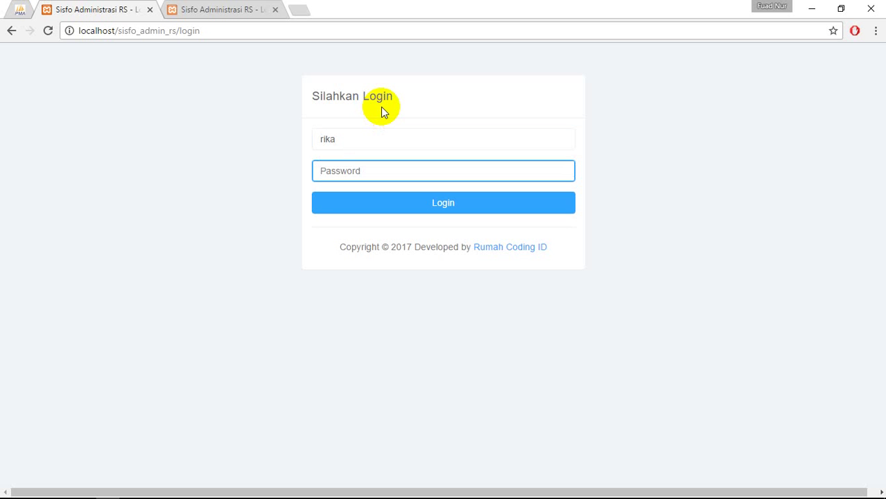
text(12345)
click(179, 489)
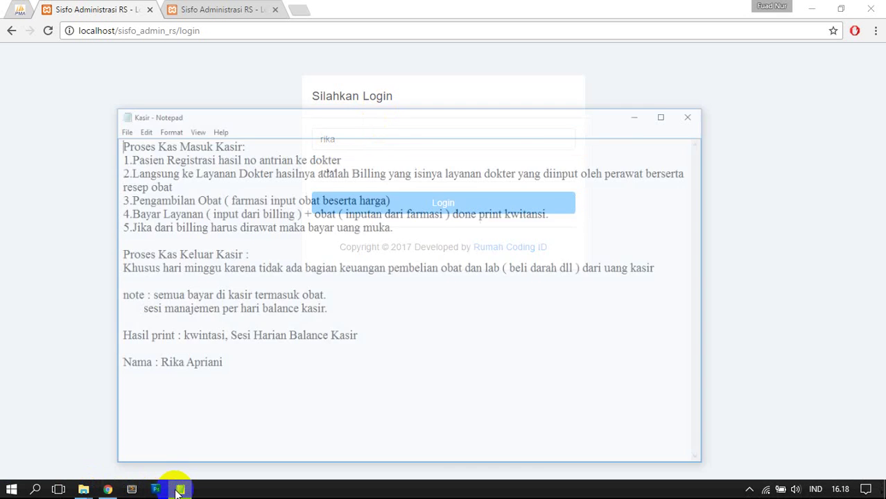
Step: Launch Notepad from the Start menu search for 'note'
click(11, 489)
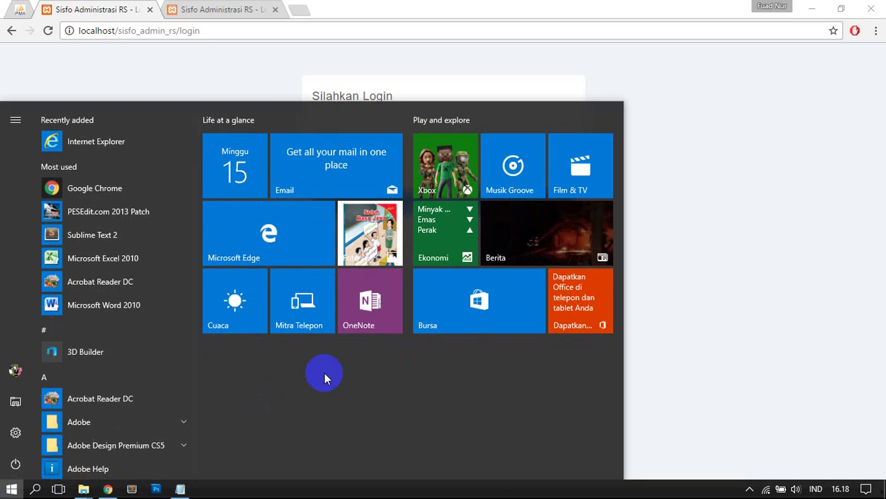
text(note)
key(Return)
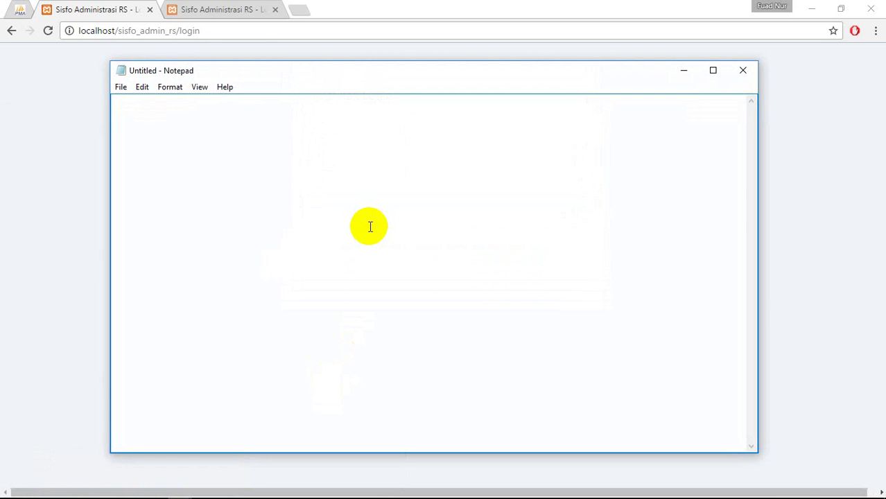
Step: Write the login username, password and 'akses : head admin' lines in the new note
text(username :)
key(Return)
text(rika)
key(Return)
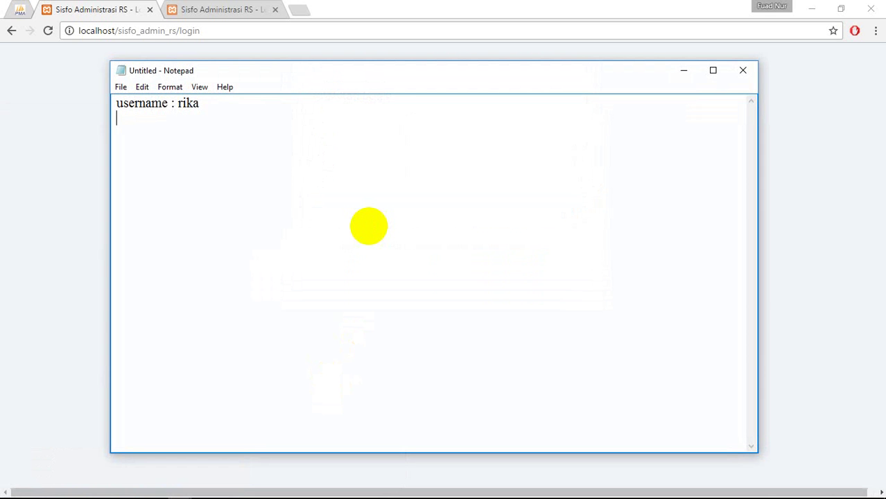
text(password )
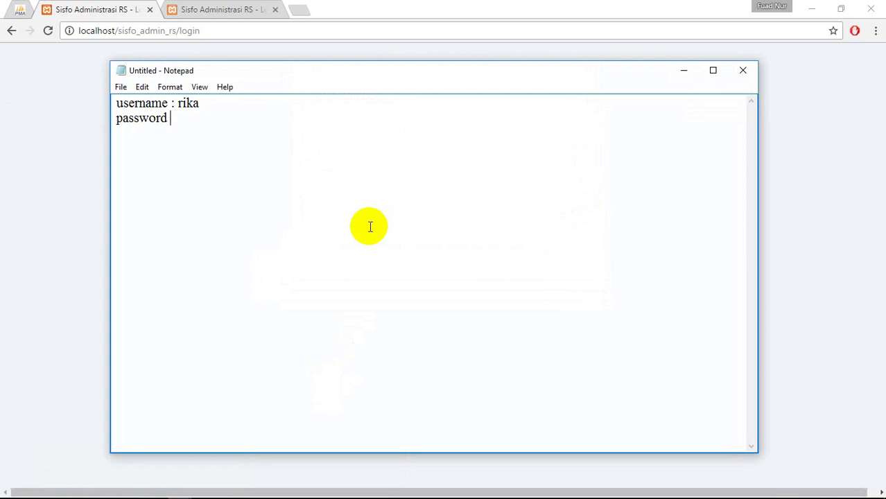
text(: admin)
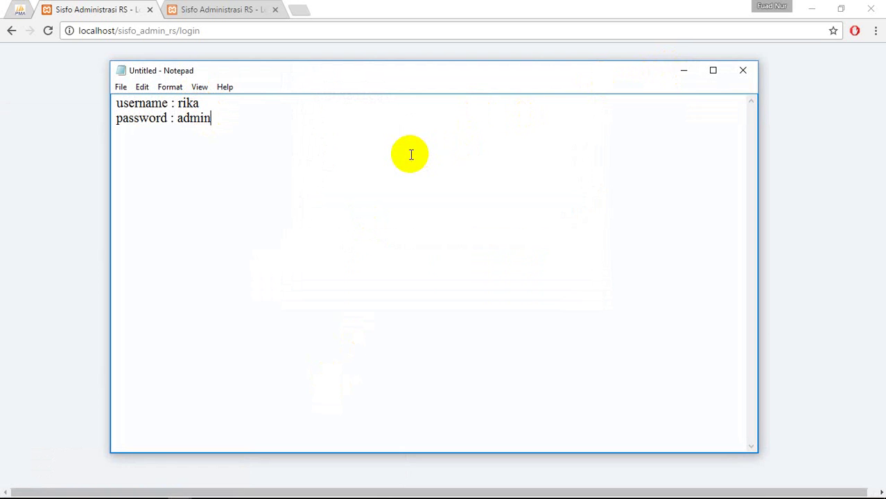
key(Return)
text(akses : head)
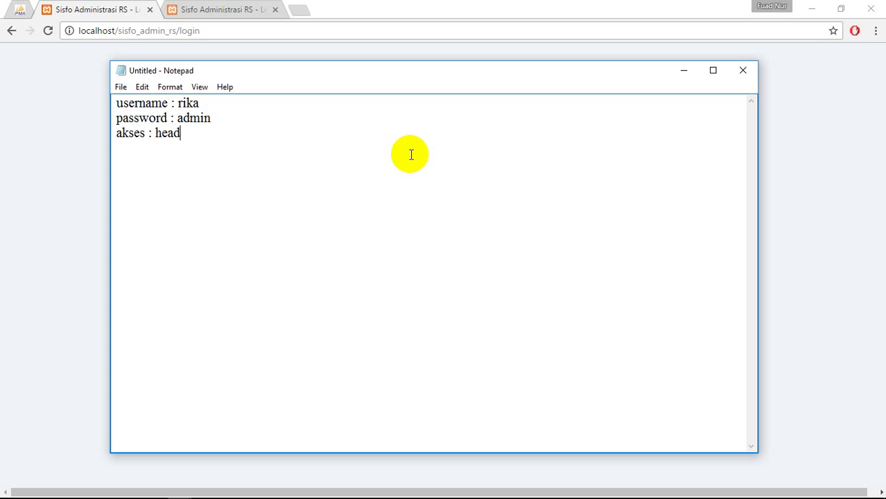
text( admin)
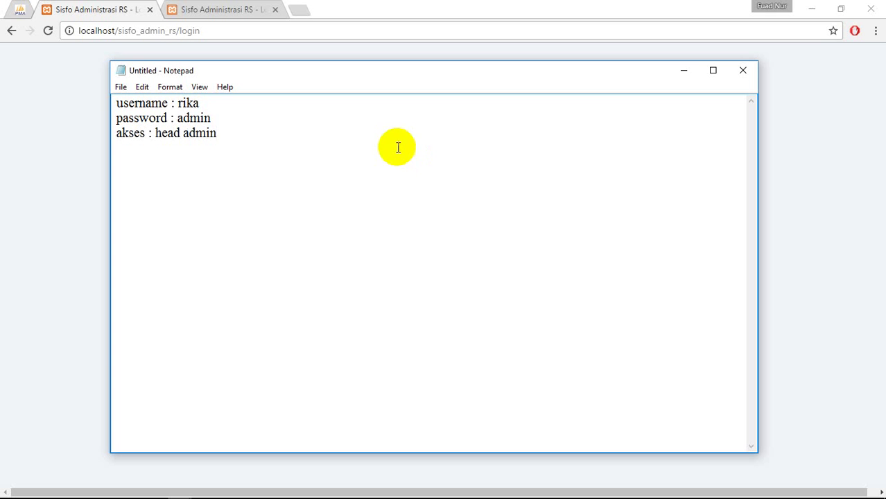
click(73, 153)
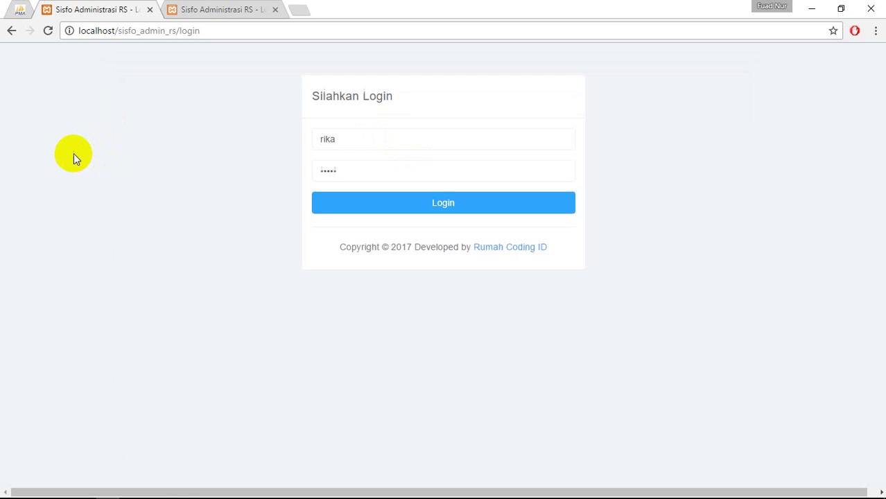
Step: Log in as administrator and expand the Data Master section in the sidebar
click(370, 200)
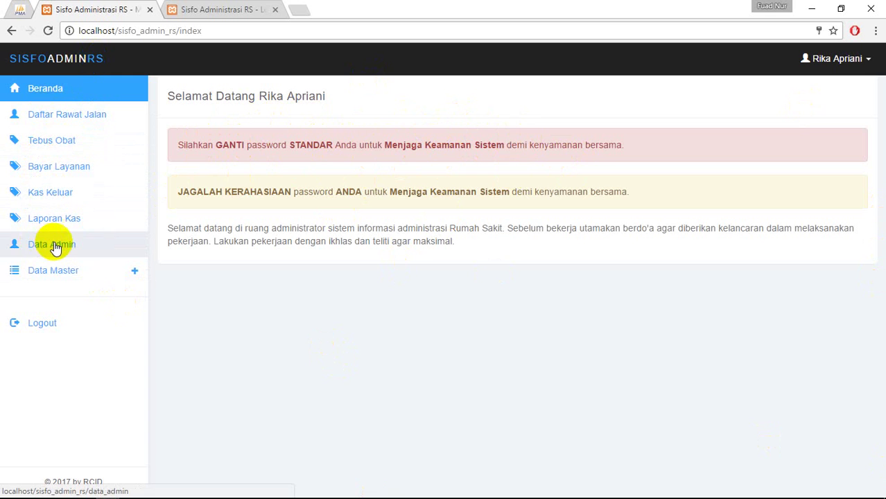
click(135, 272)
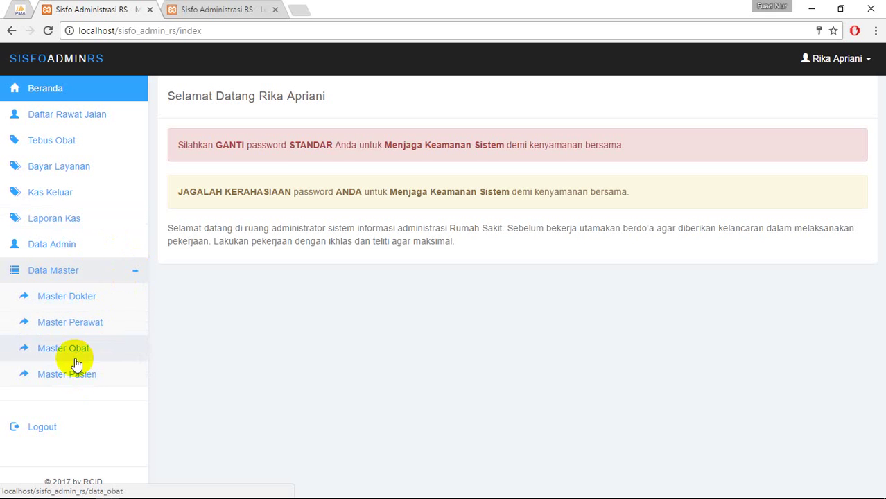
click(73, 246)
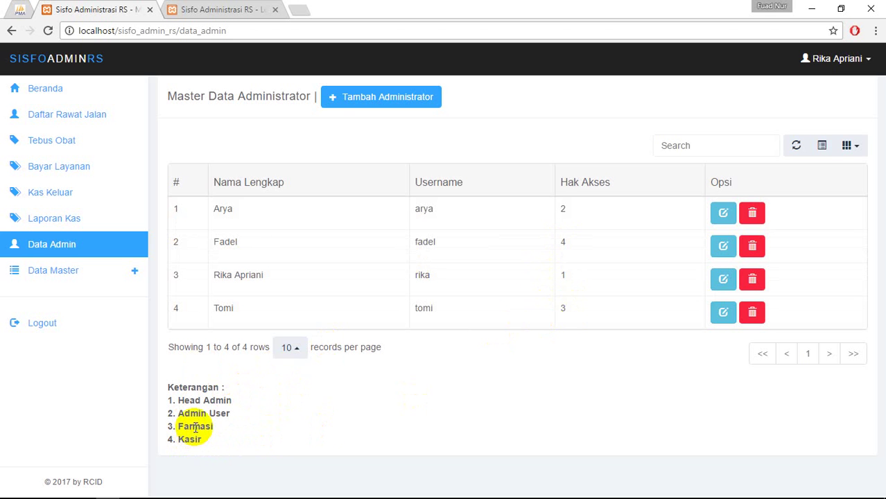
click(387, 97)
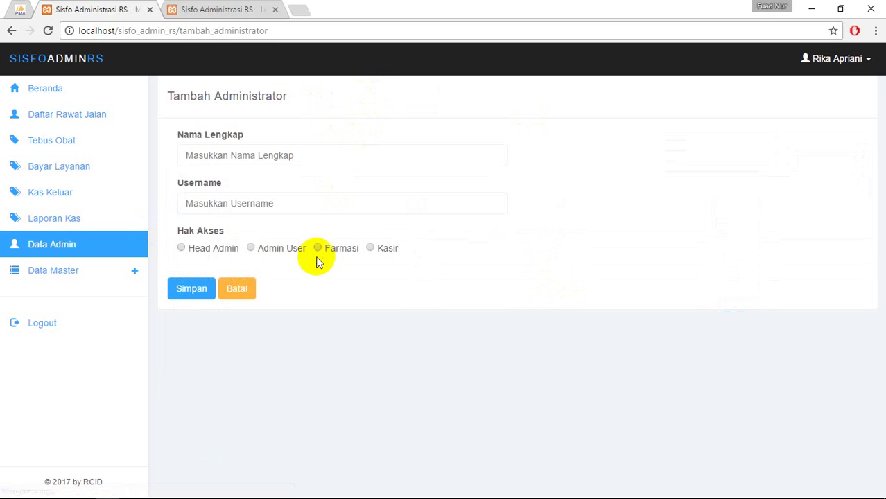
click(246, 291)
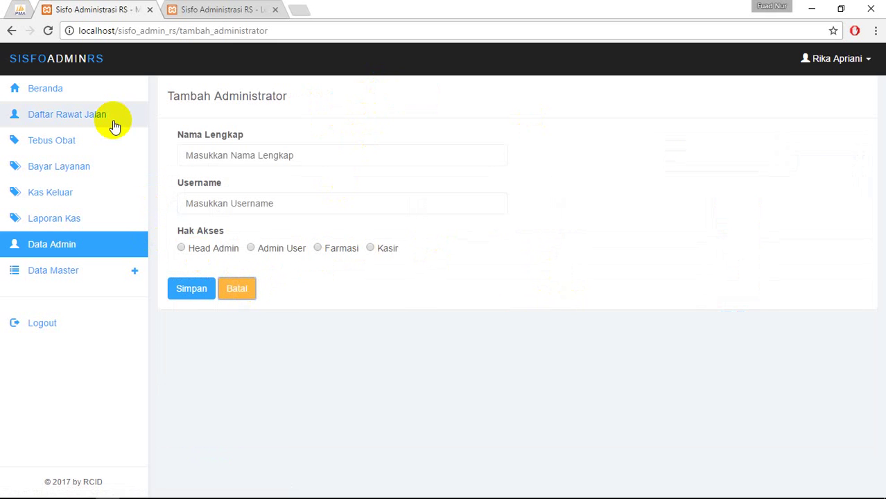
click(82, 92)
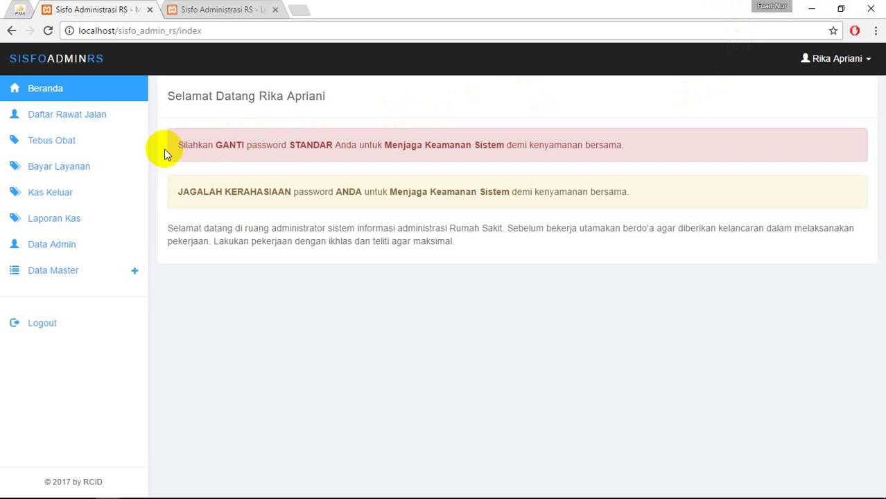
Step: Open the outpatient registration form and load the first listed patient from the lookup
click(95, 131)
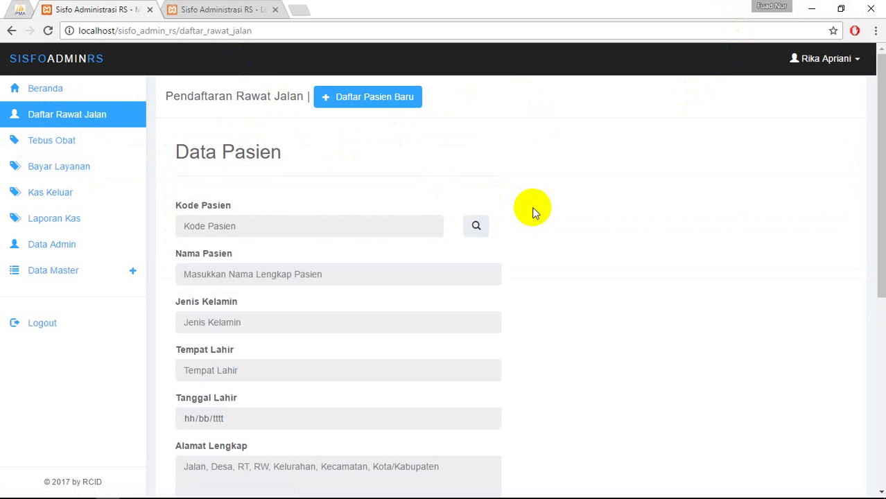
scroll(575, 218, down, 5)
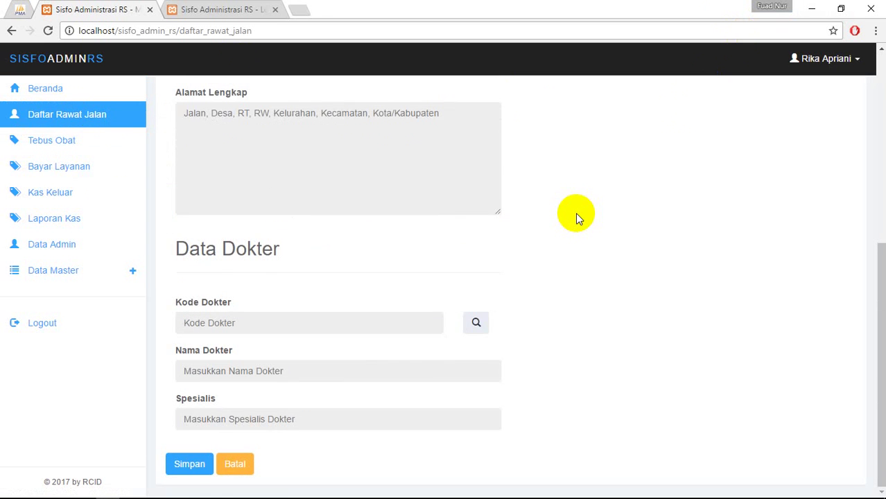
scroll(575, 213, up, 5)
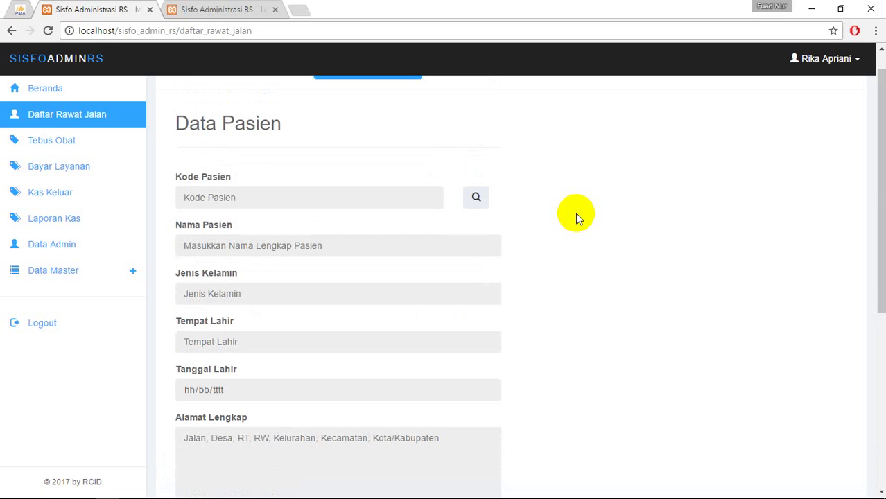
scroll(576, 213, up, 1)
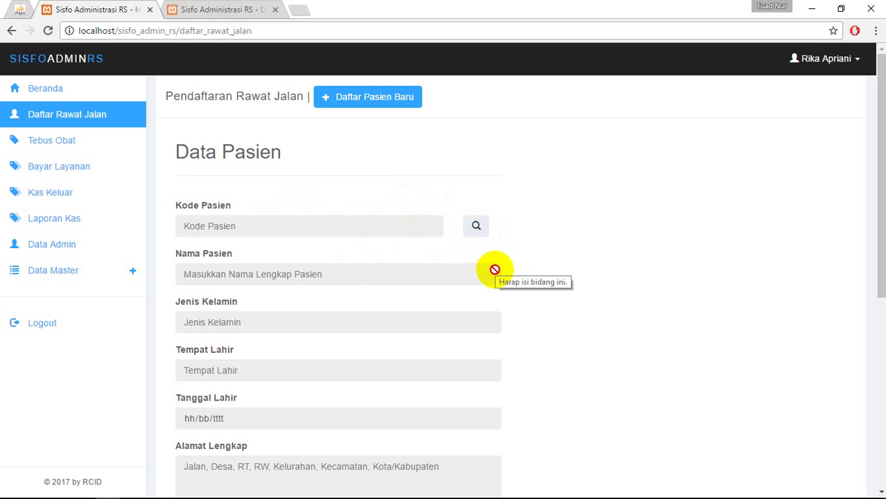
click(472, 235)
click(611, 130)
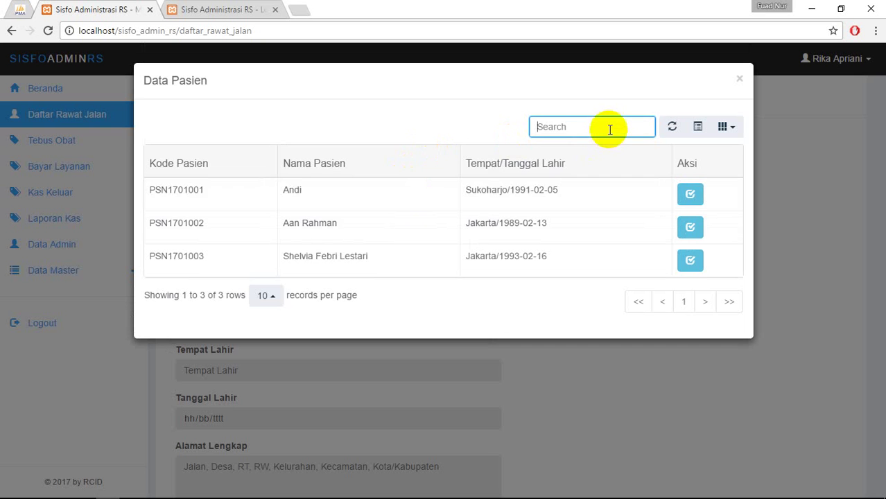
click(689, 193)
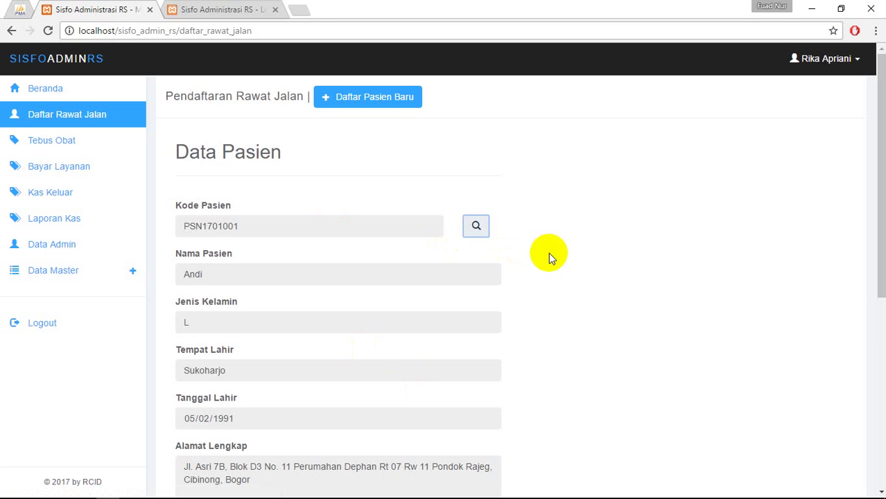
Step: Reopen the patient lookup list and close it again
scroll(548, 252, down, 1)
click(475, 165)
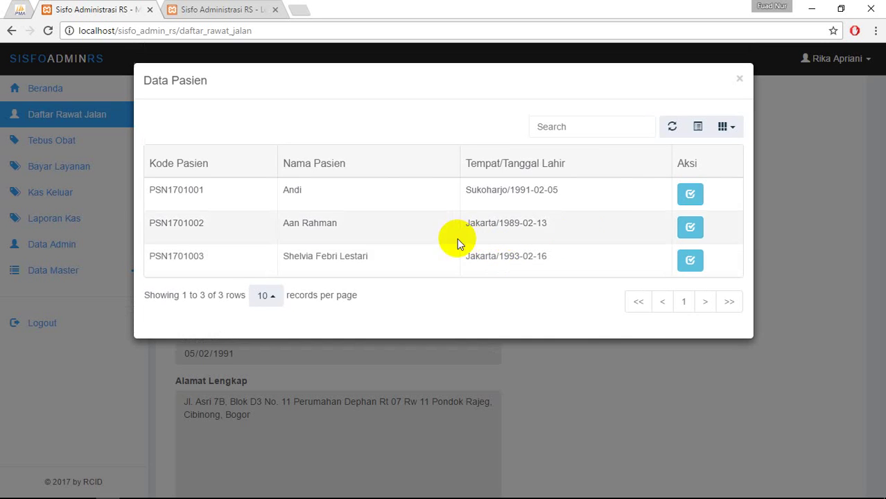
click(736, 81)
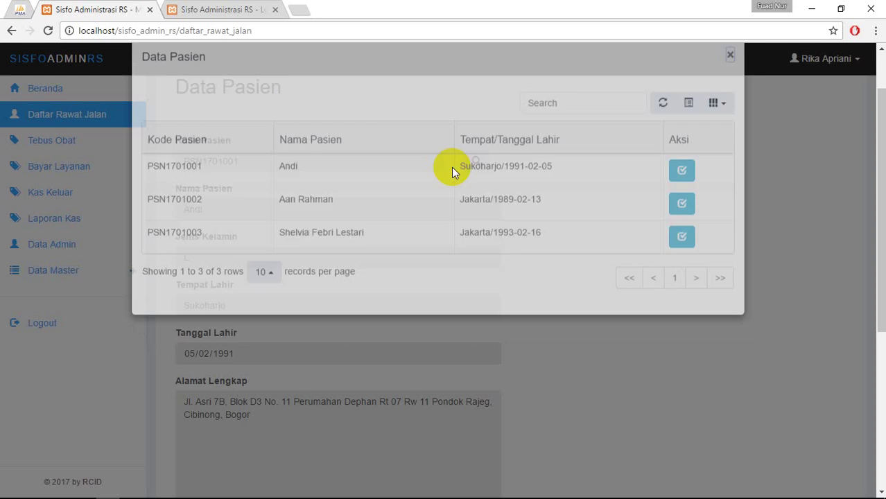
scroll(451, 167, up, 1)
Step: Start a new patient with the patient's name, male gender and birthplace Sukoharjo
click(352, 110)
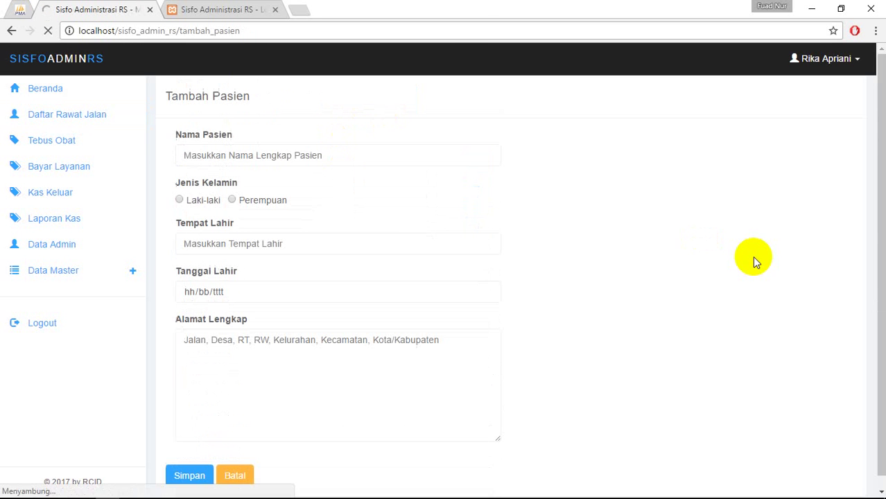
click(267, 153)
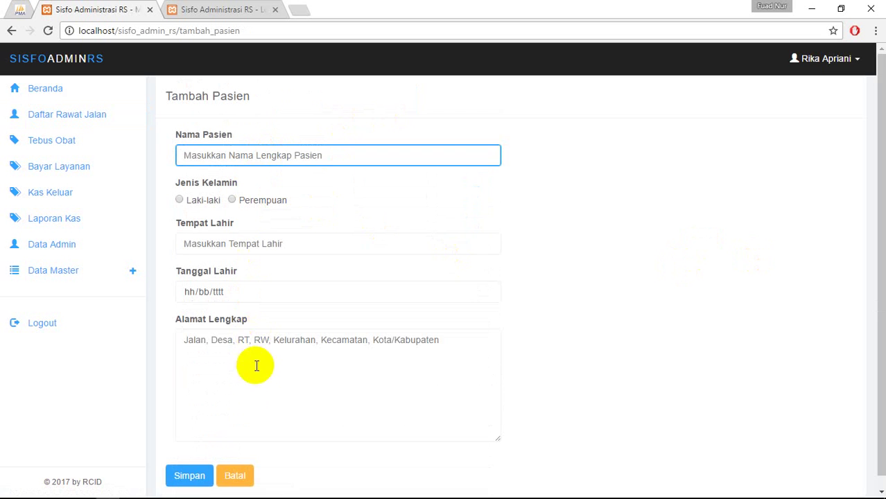
scroll(255, 381, down, 1)
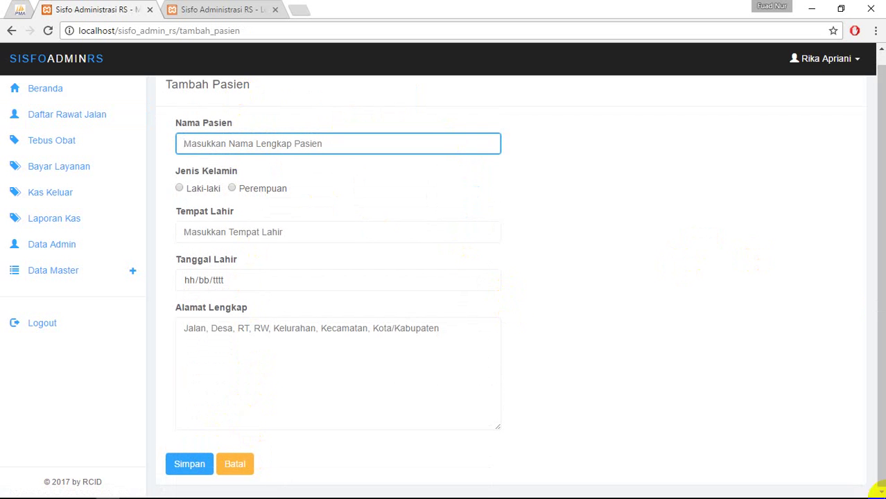
click(47, 116)
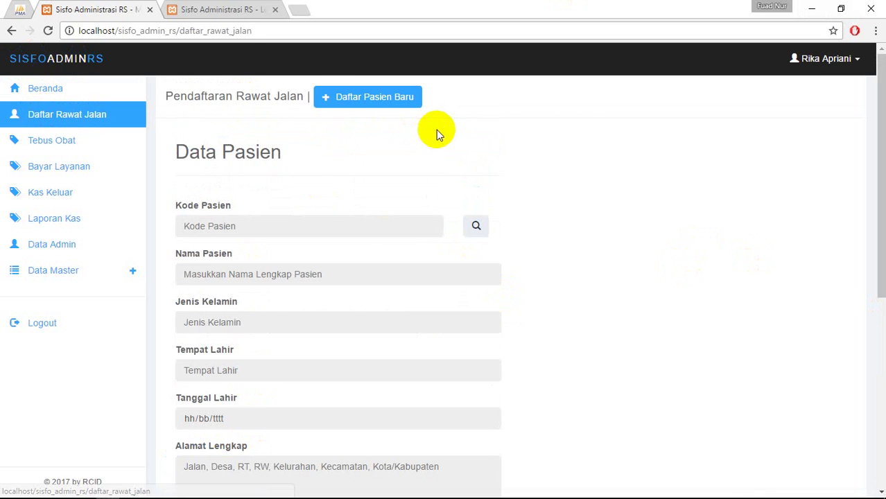
click(324, 96)
click(261, 152)
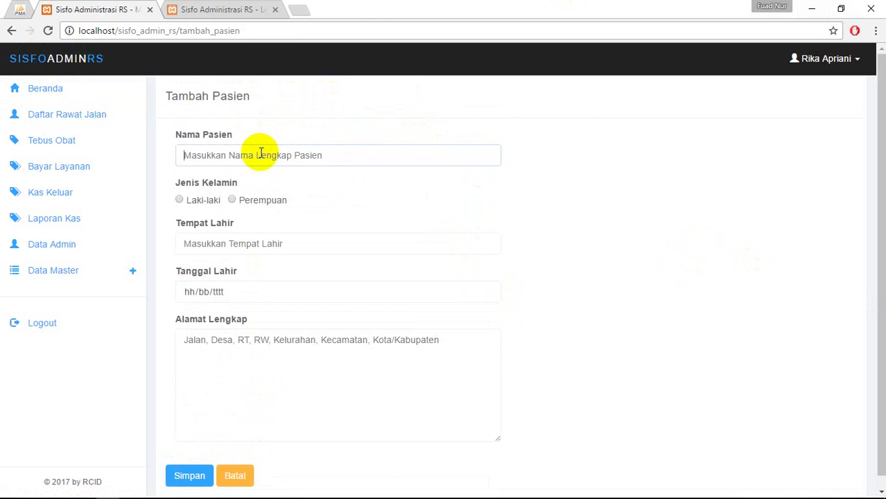
text(Anton)
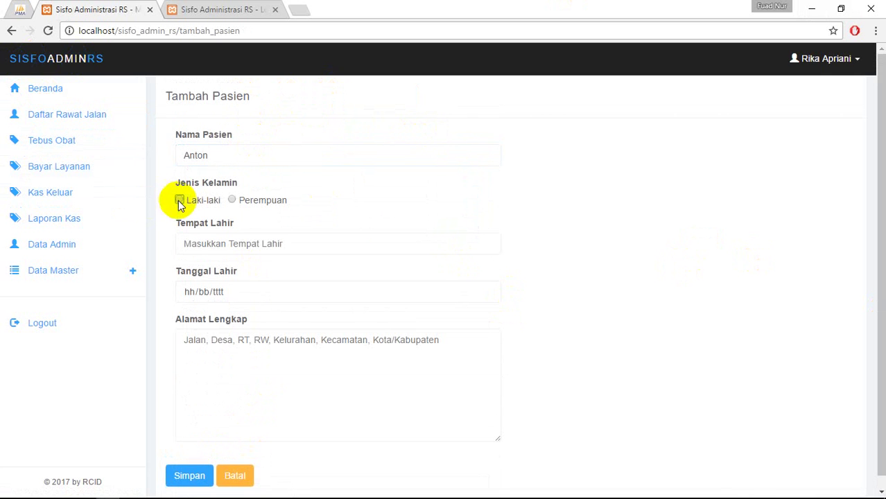
click(179, 200)
click(196, 241)
text(Suk)
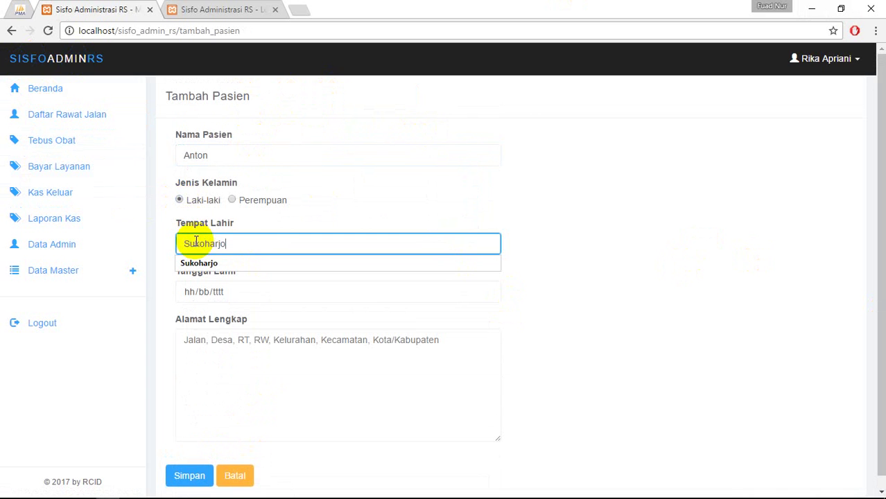
text(oharjo)
Step: Set the birth date to 4 June 1984 in the calendar picker
click(483, 291)
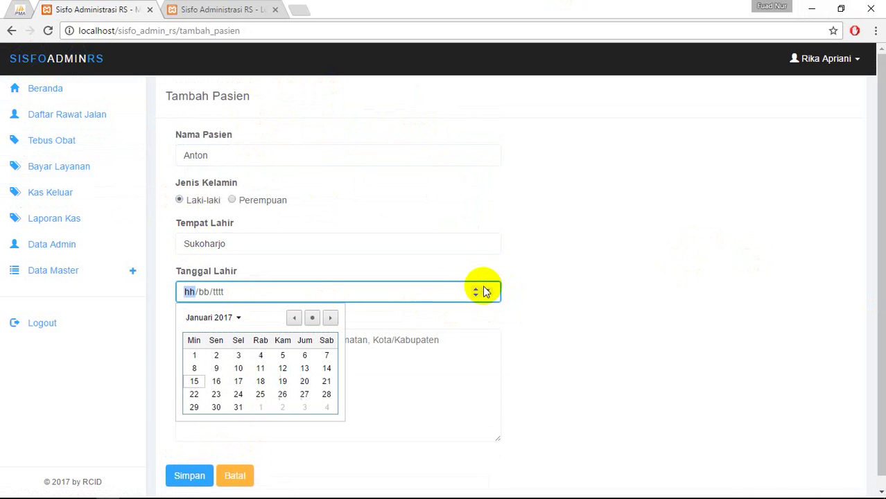
click(242, 319)
scroll(272, 364, up, 2)
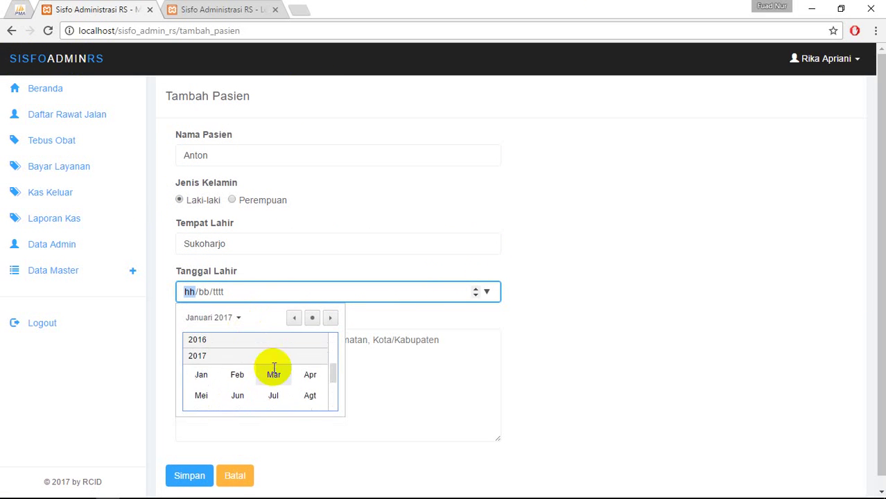
scroll(272, 367, up, 5)
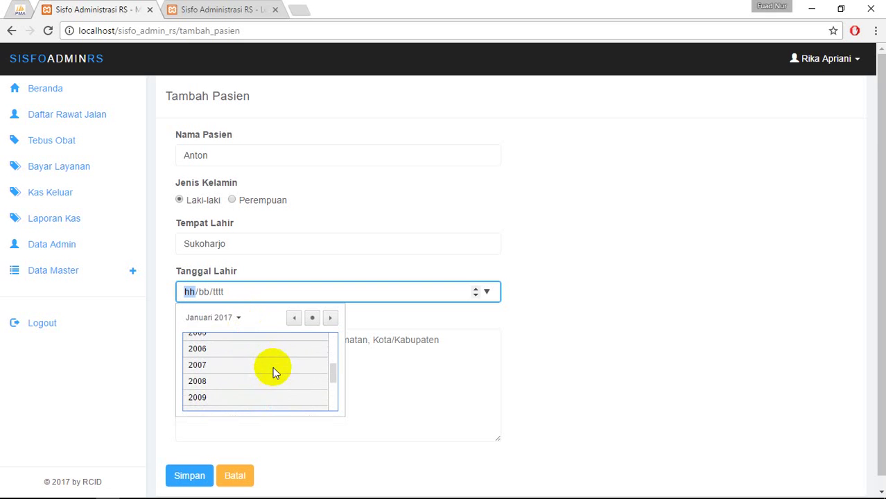
scroll(273, 367, up, 2)
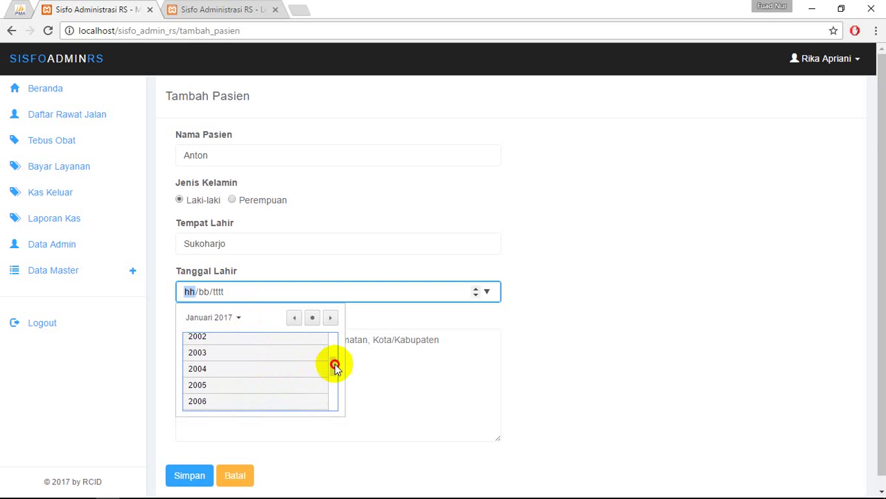
mouse_move(332, 363)
mouse_down()
mouse_move(332, 348)
mouse_move(325, 364)
mouse_up()
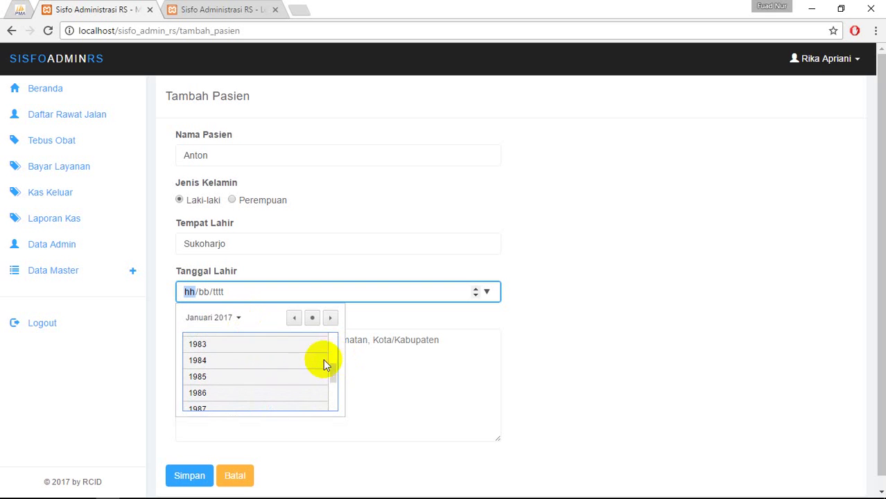
click(221, 360)
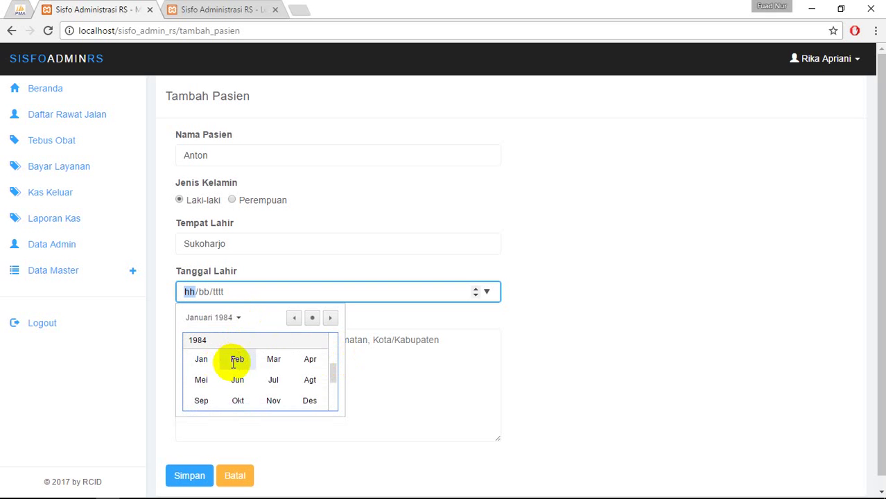
click(240, 379)
click(217, 368)
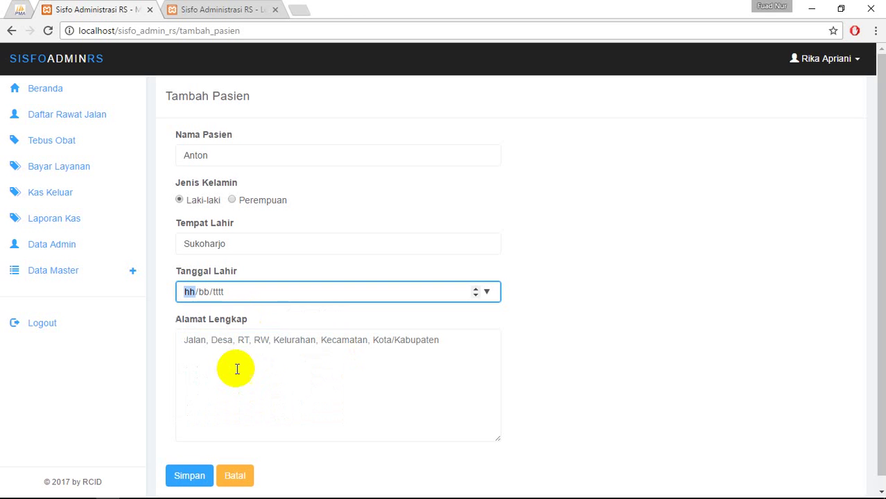
Step: Enter a placeholder address and save the new patient record
click(219, 356)
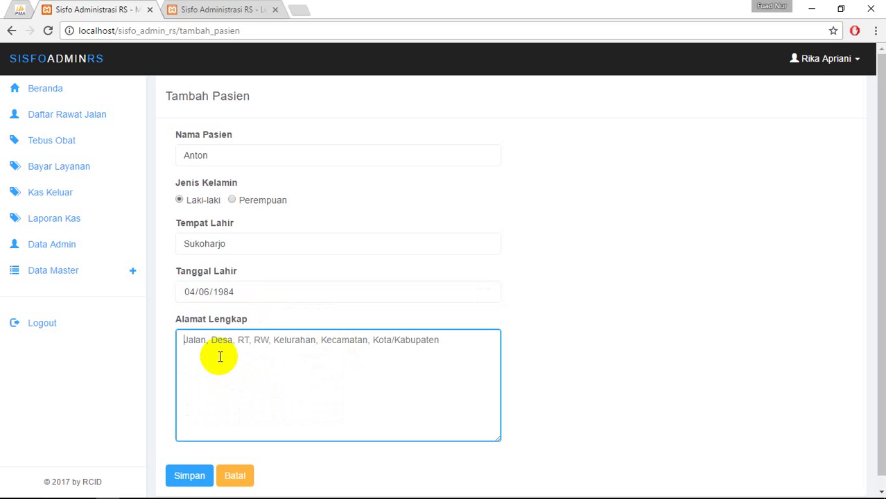
text(Bla bla bla)
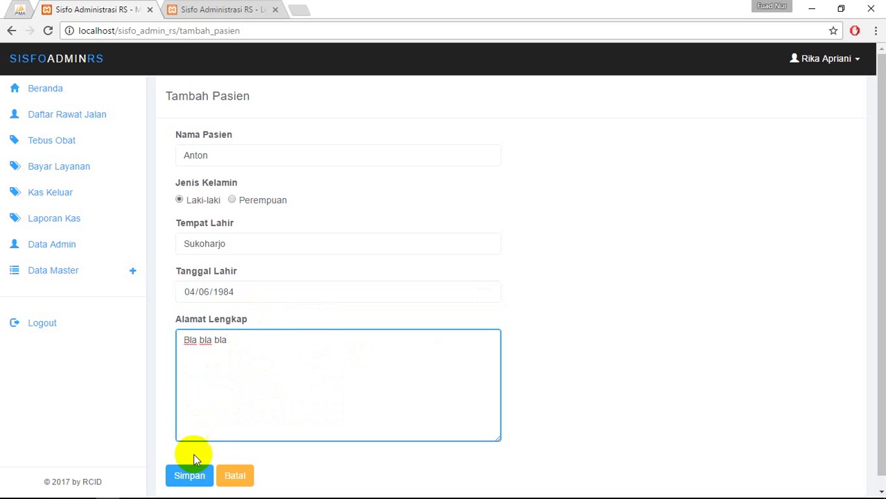
click(187, 475)
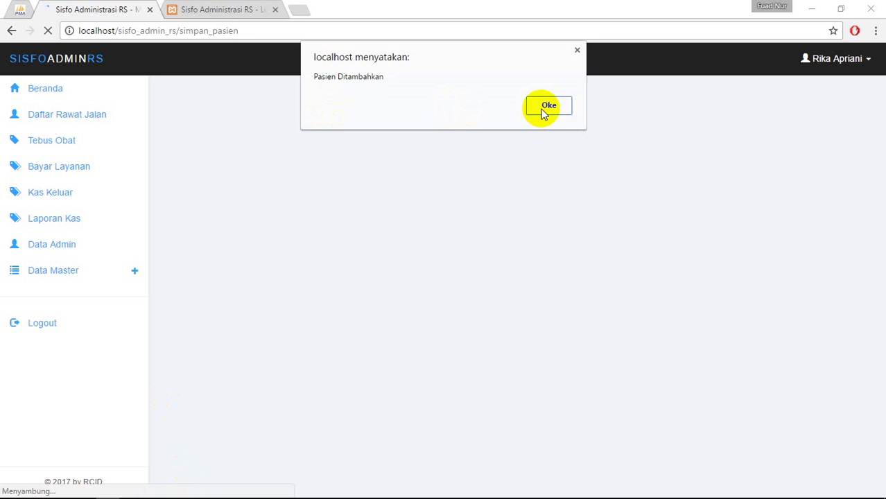
Step: Dismiss the 'Pasien Ditambahkan' alert, print-preview the patient card, and close the preview
click(543, 109)
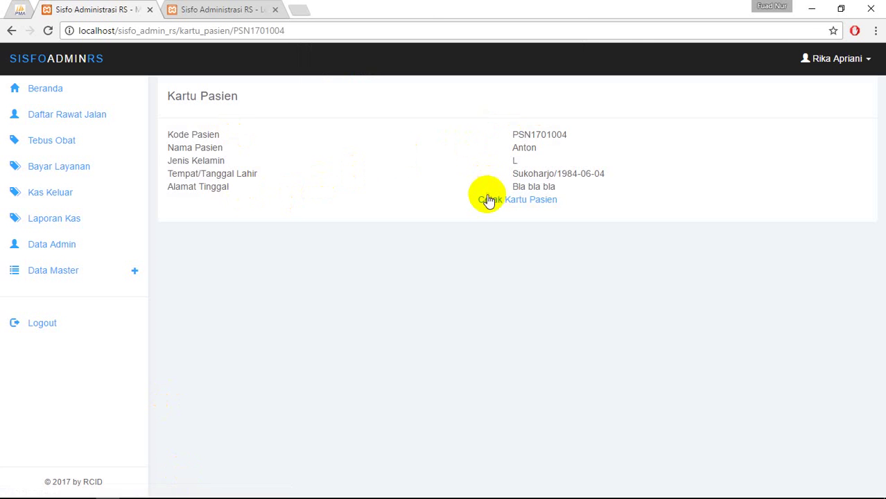
click(488, 201)
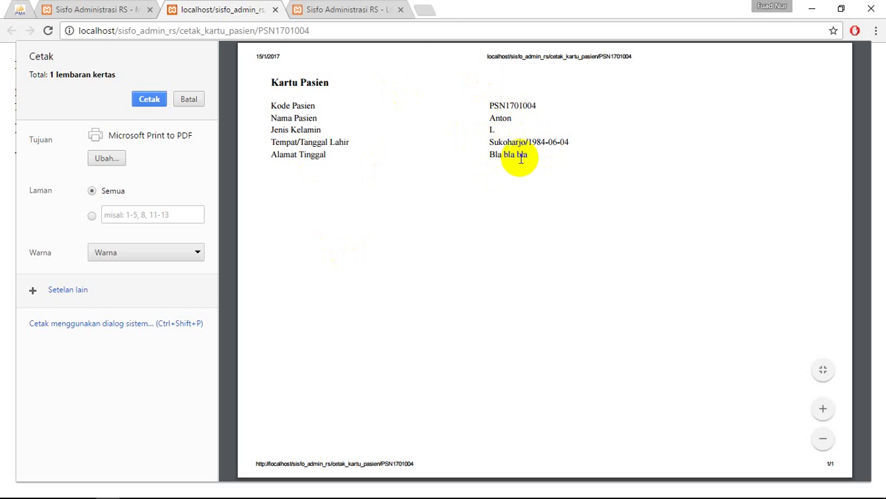
click(275, 10)
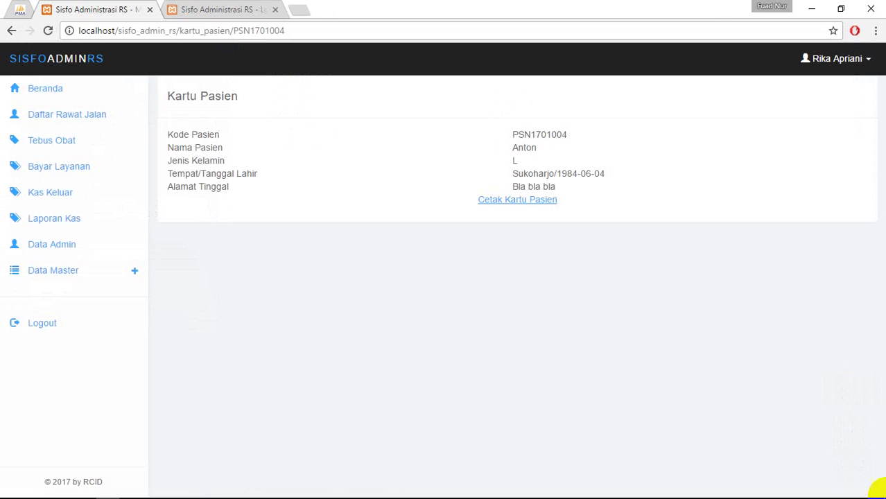
Step: Open Daftar Rawat Jalan and select the newly added patient
click(99, 118)
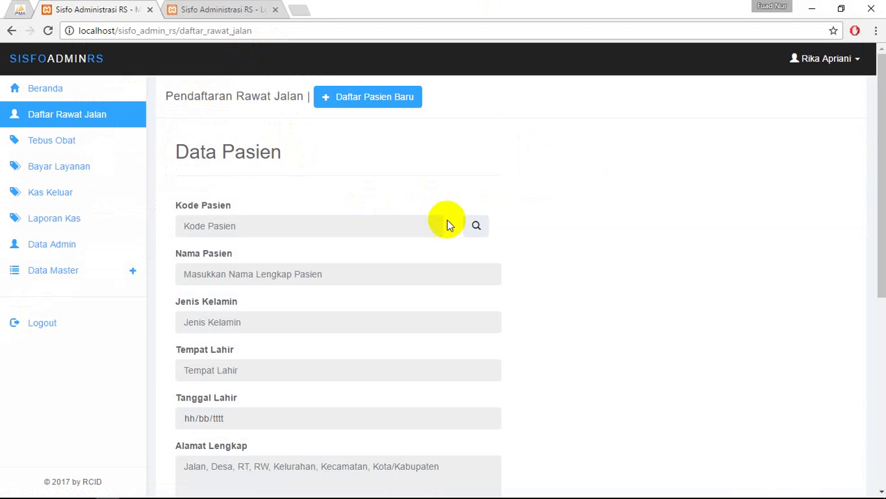
click(472, 229)
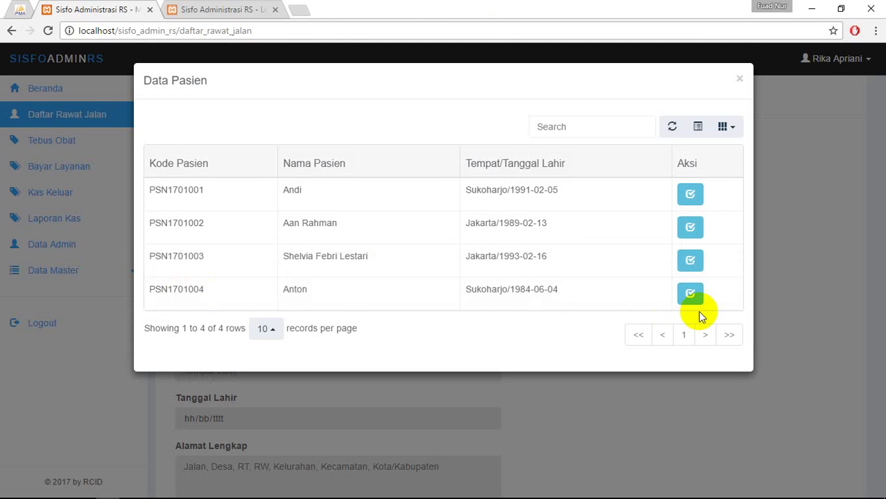
click(690, 293)
scroll(263, 270, down, 3)
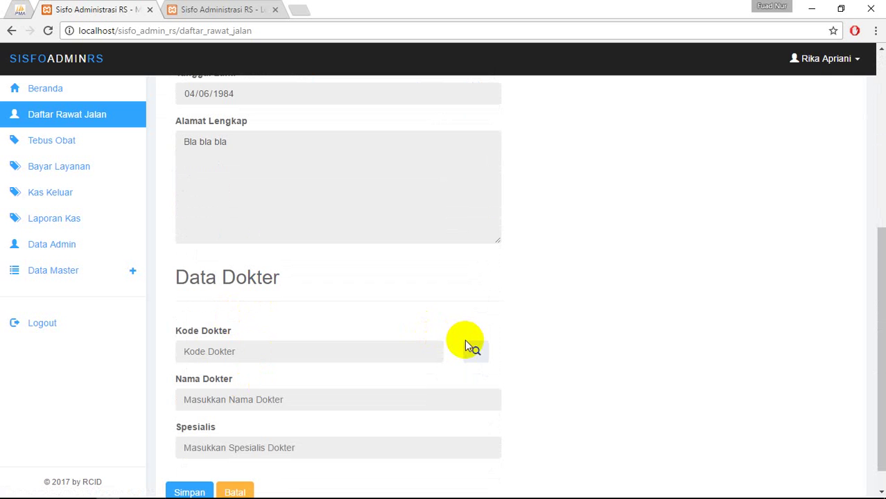
Step: Assign Dokter Anak (DOK17001) and save the registration as queue number 3
click(471, 348)
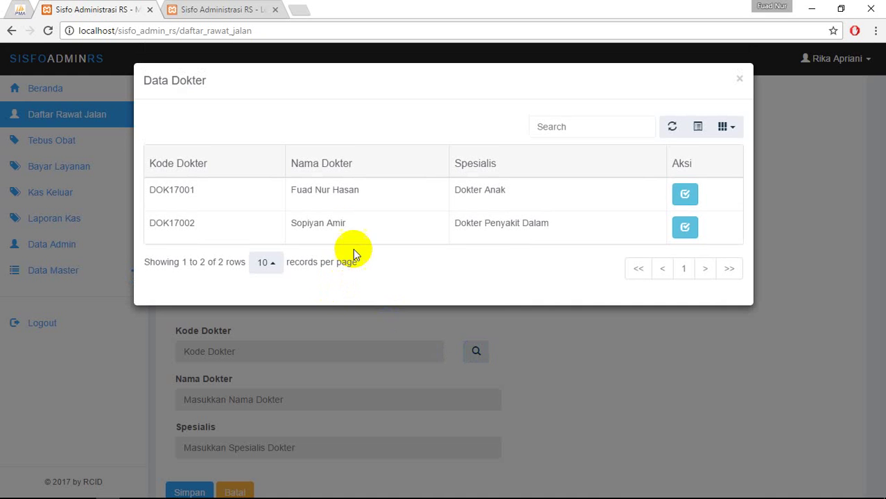
click(684, 198)
scroll(548, 269, down, 1)
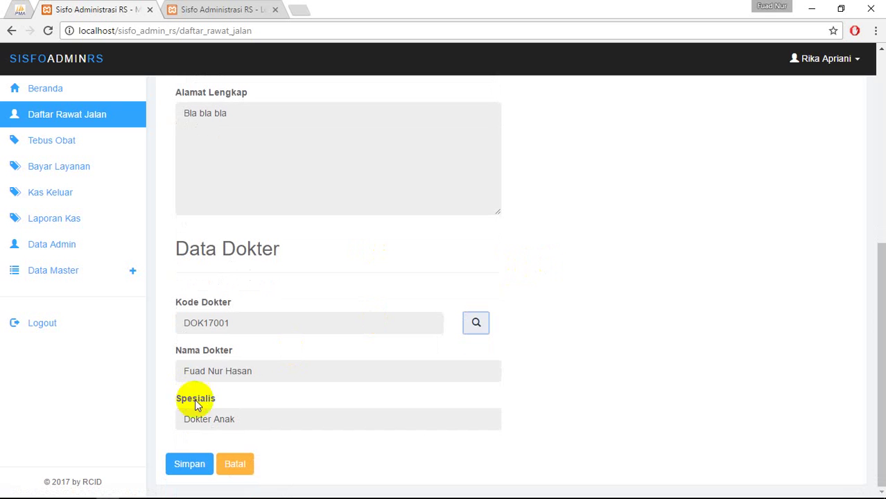
click(190, 466)
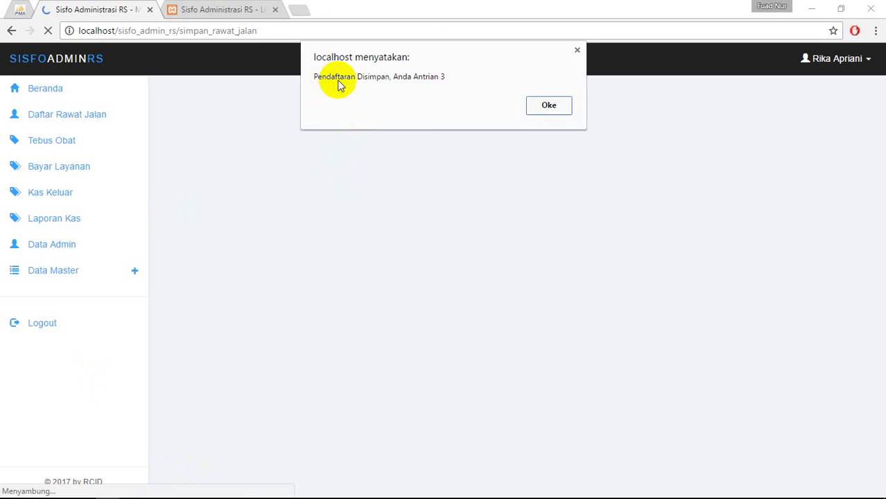
click(542, 113)
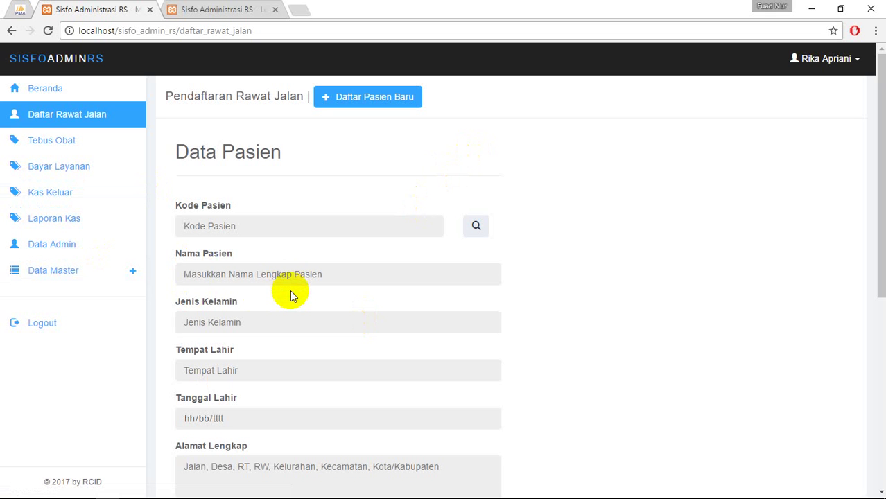
Step: Open the nurse master data and look up the first nurse's name and username
click(132, 275)
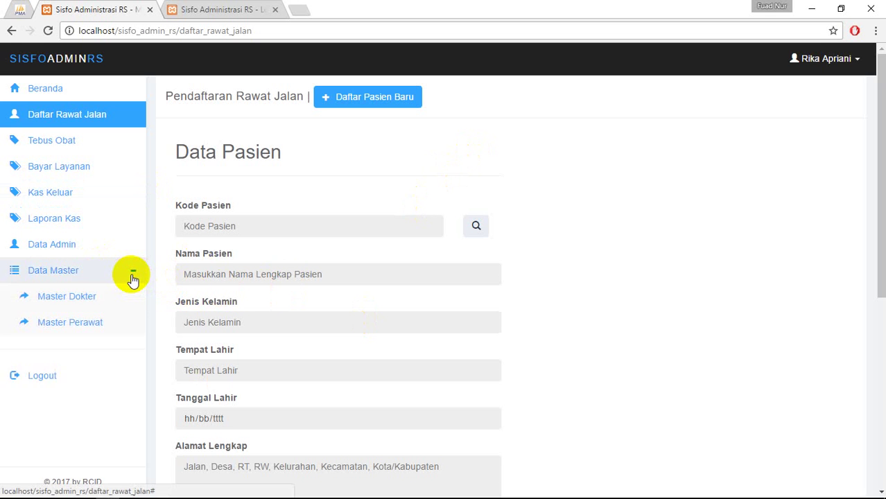
click(81, 330)
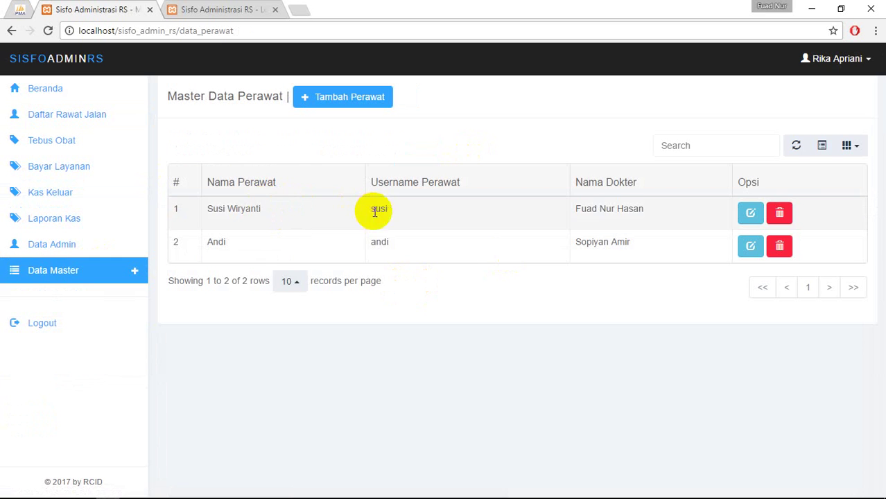
drag(387, 210, 204, 206)
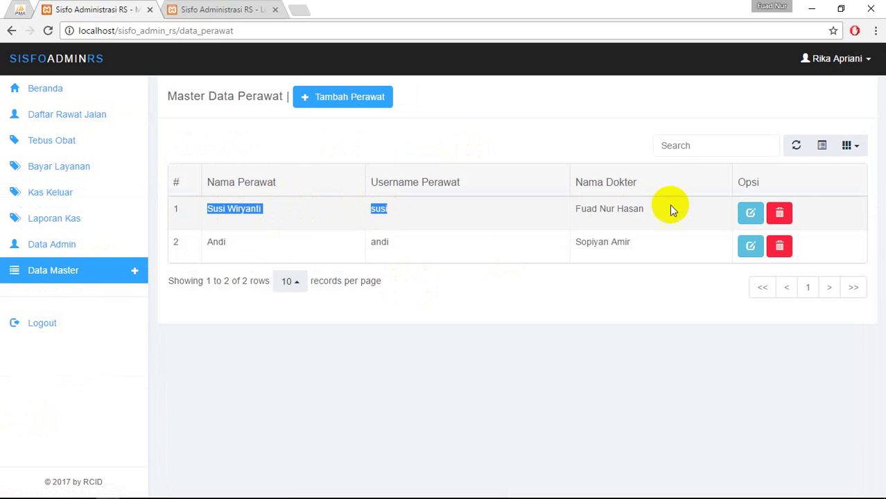
click(416, 206)
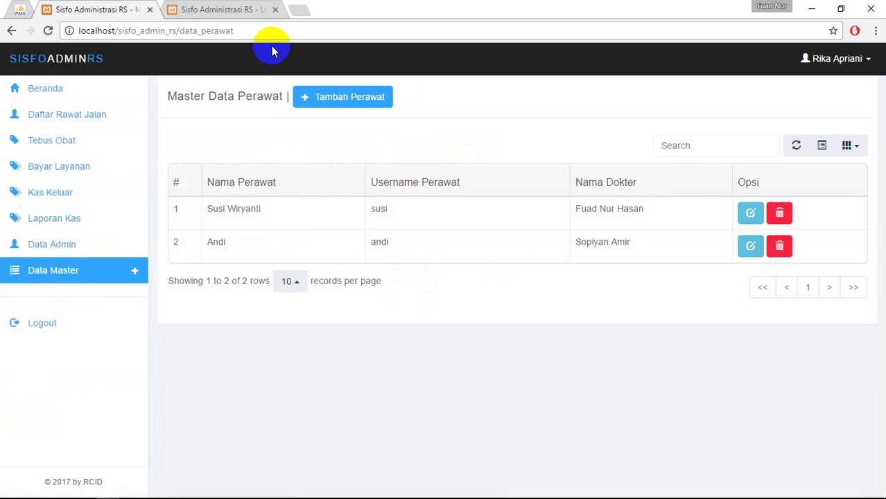
Step: Fill in the nurse's username on the login page in the second tab
click(242, 11)
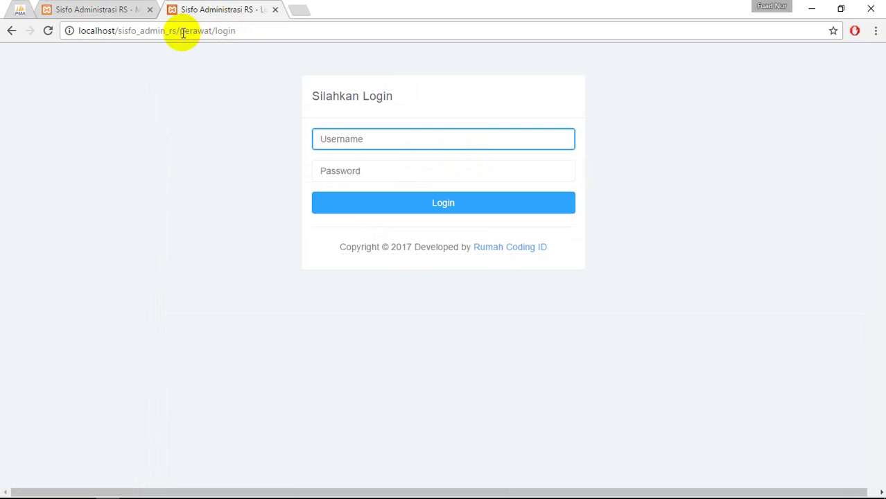
click(236, 31)
click(341, 139)
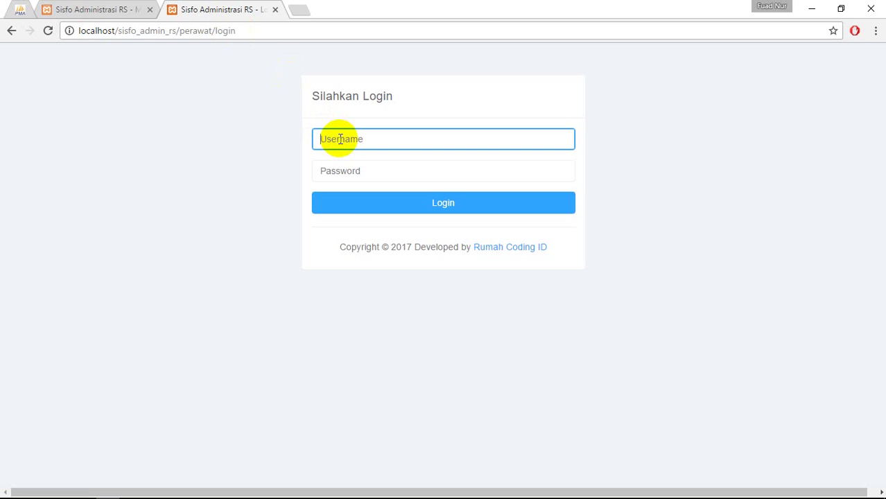
text(susi)
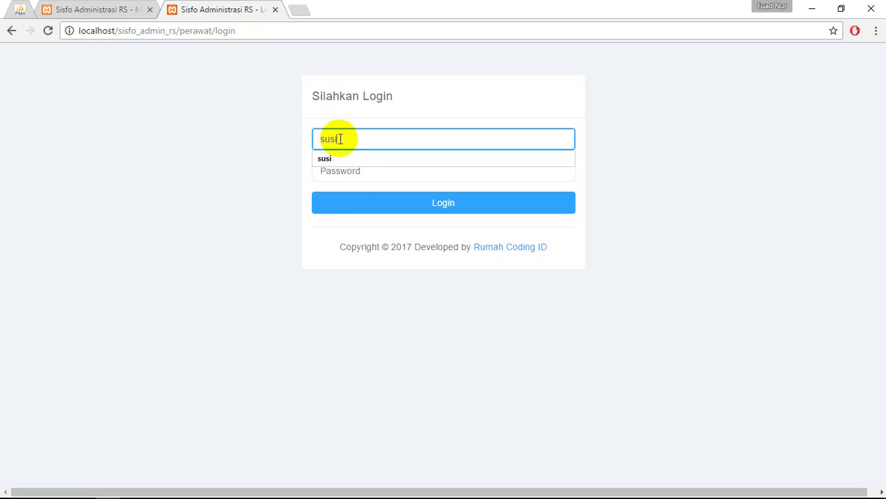
key(Tab)
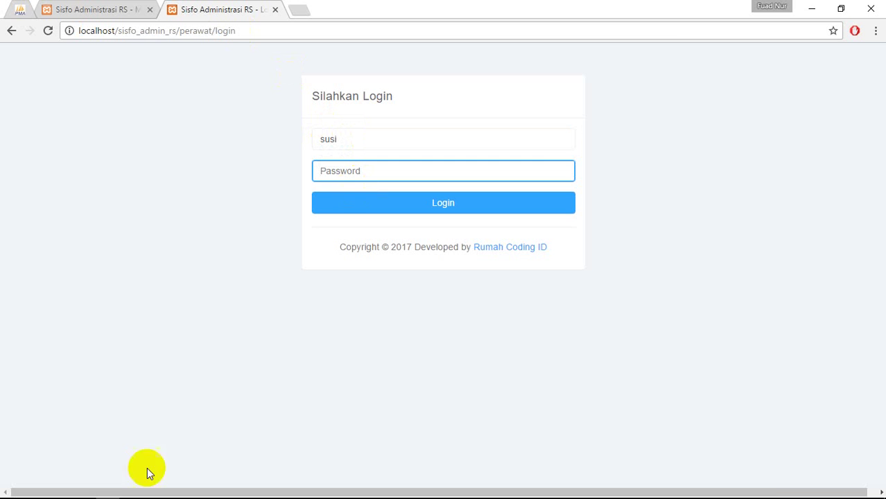
Step: Add a 'login perawat' section with the nurse's username and password to the notes, cancelling the save
mouse_move(147, 495)
mouse_move(180, 490)
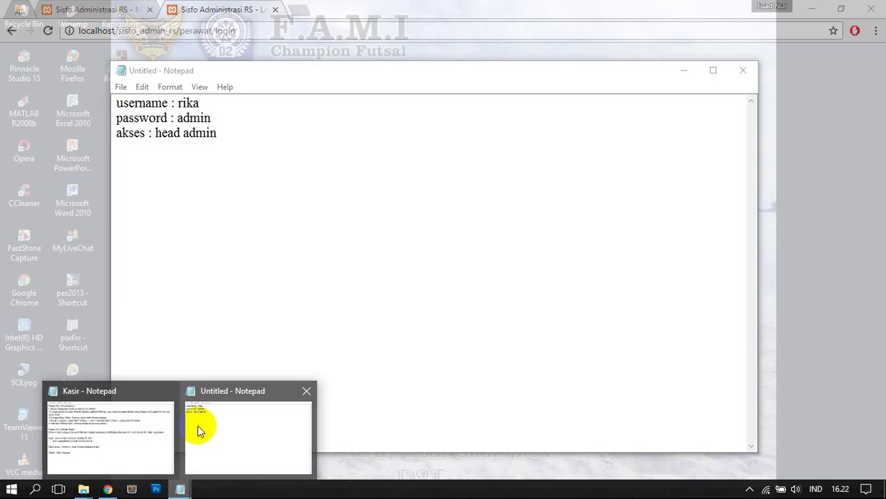
click(197, 425)
click(244, 159)
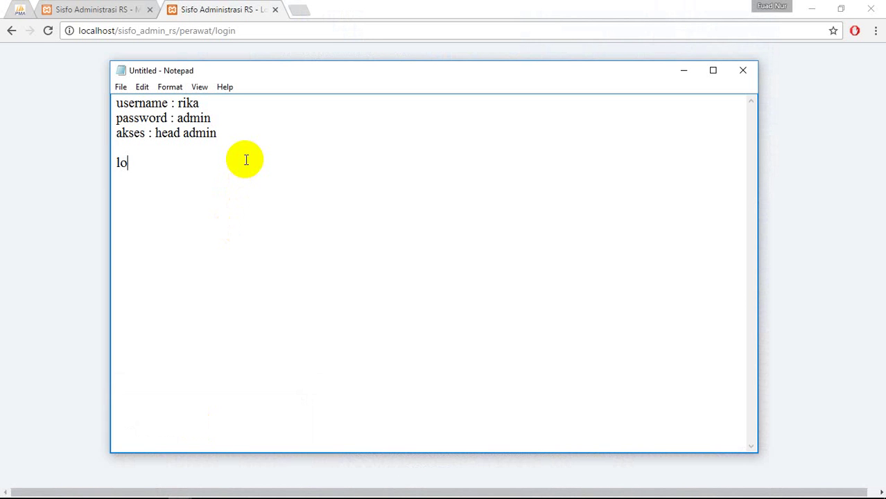
text(login perawat )
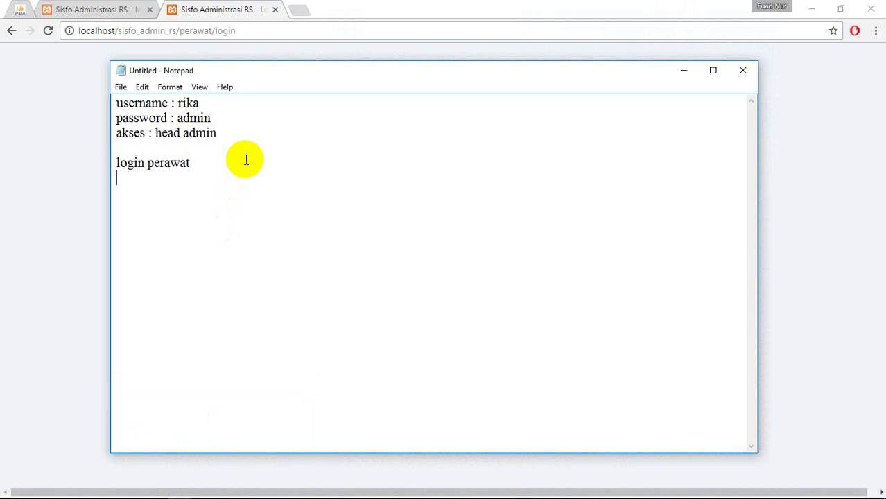
text(username)
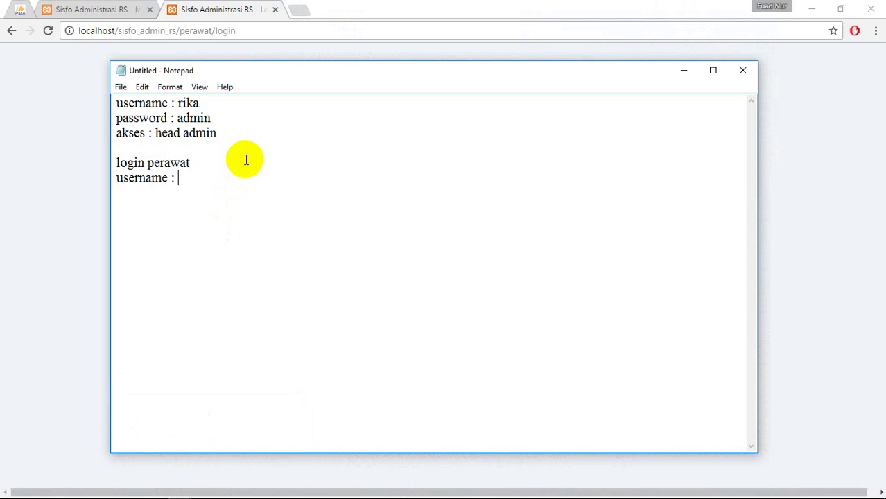
text( : susi )
text(password :)
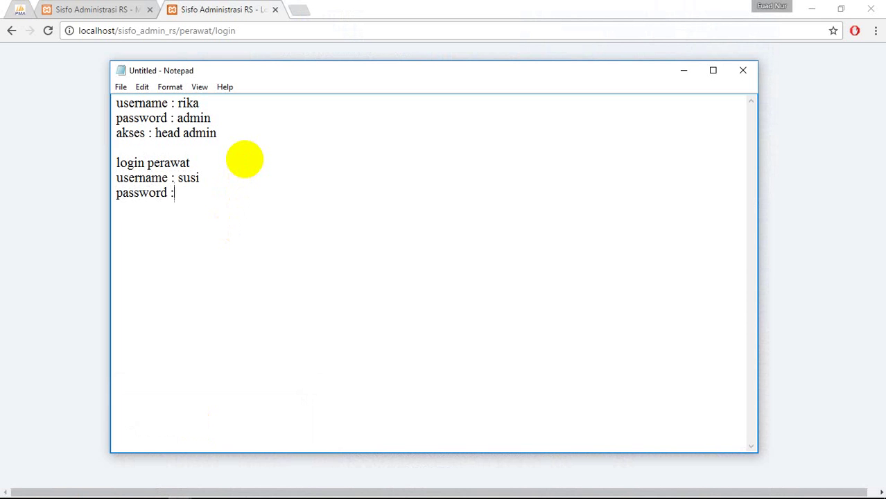
text( perawat)
key(ctrl+s)
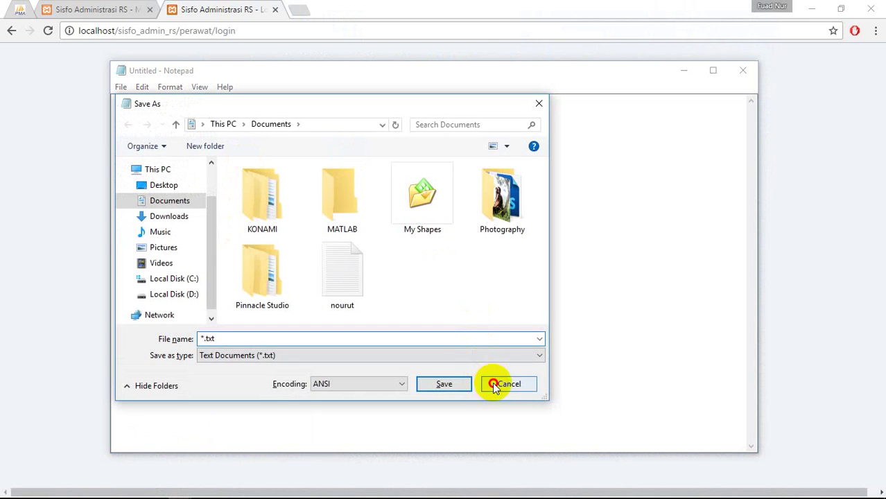
click(506, 382)
click(27, 198)
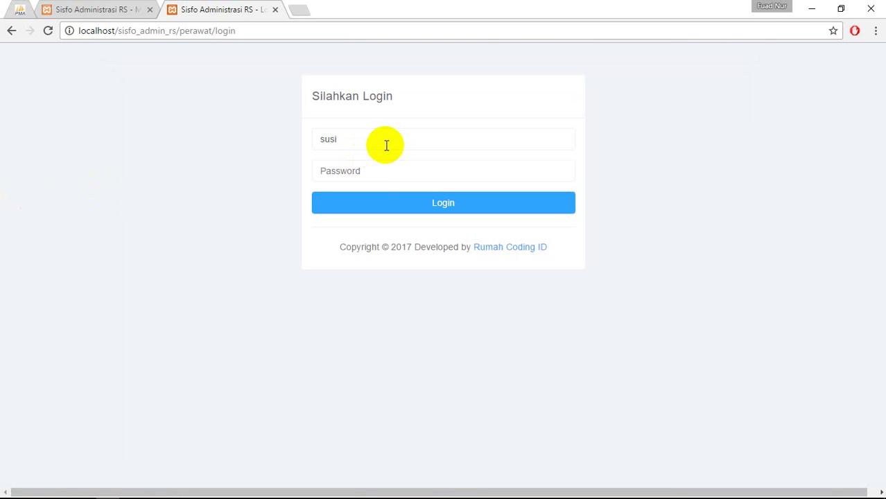
Step: Log in as the nurse with the account password, open Daftar Antrian Pasien and process the first queued patient
click(383, 145)
click(382, 170)
text(su)
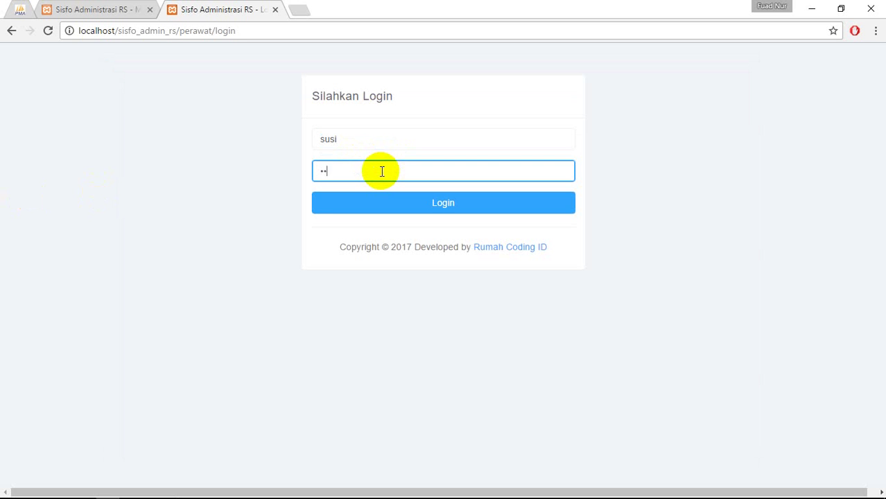
key(Return)
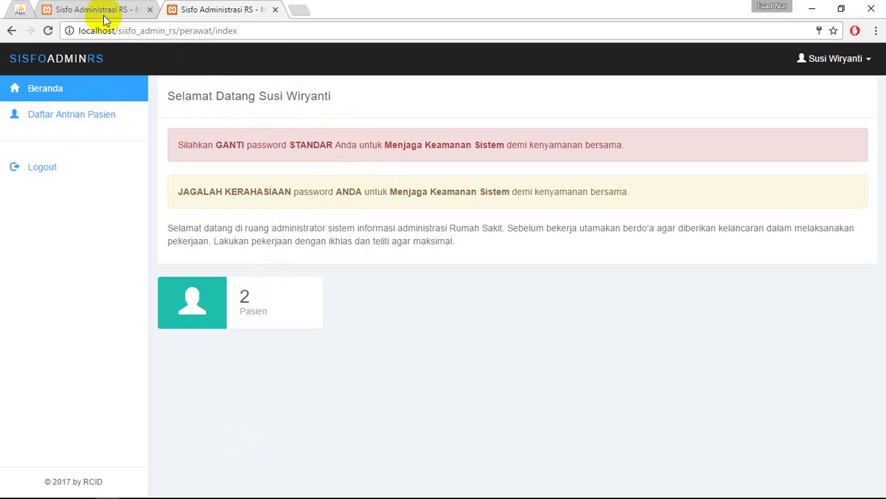
click(210, 306)
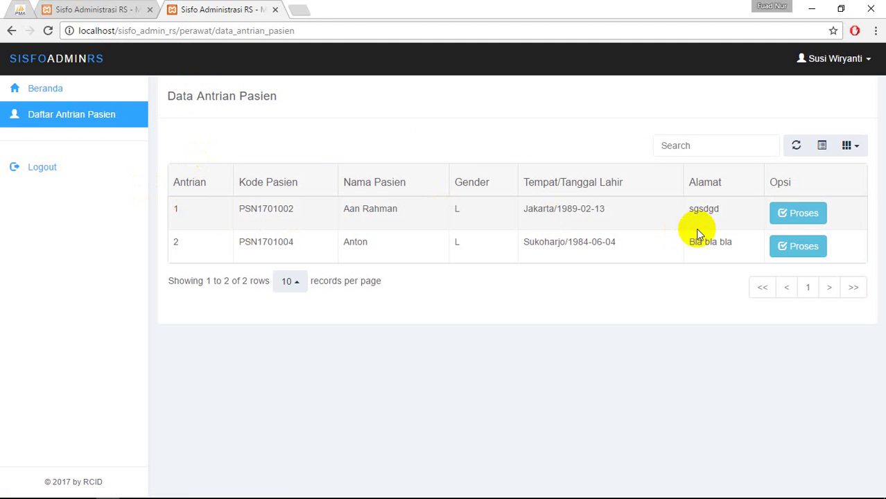
click(784, 219)
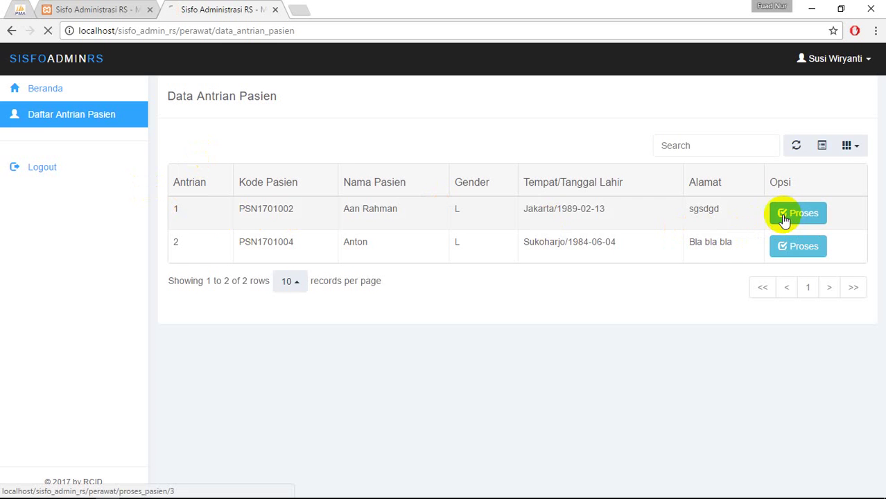
Step: Save the examination as Rawat Jalan with notes 'bla bla bla' and prescription obat 1, obat 2, obat 3
scroll(311, 224, down, 1)
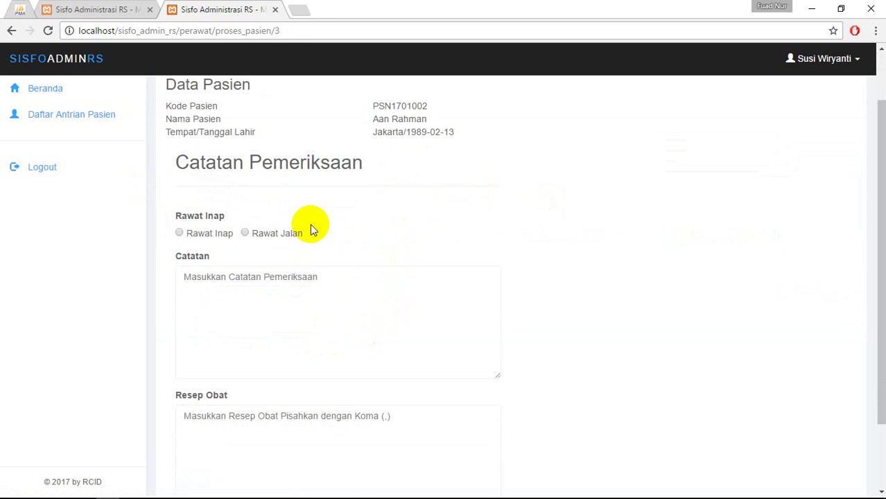
scroll(362, 223, up, 1)
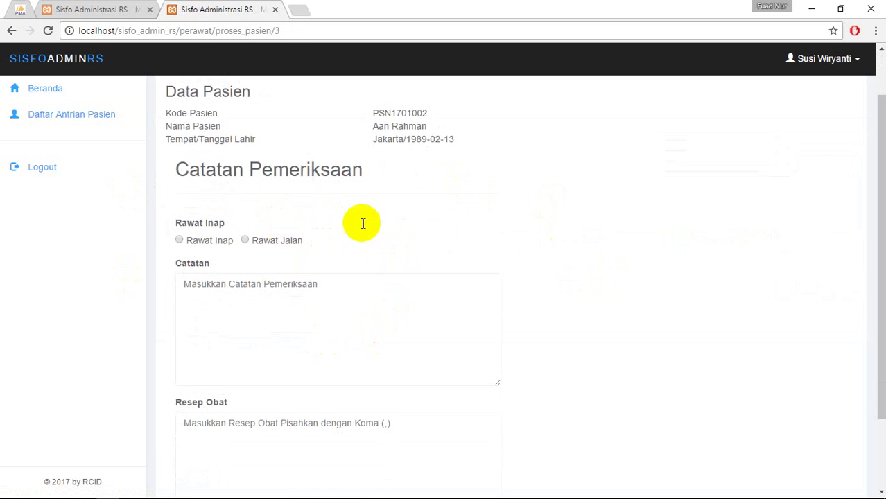
scroll(363, 223, up, 1)
scroll(376, 179, down, 1)
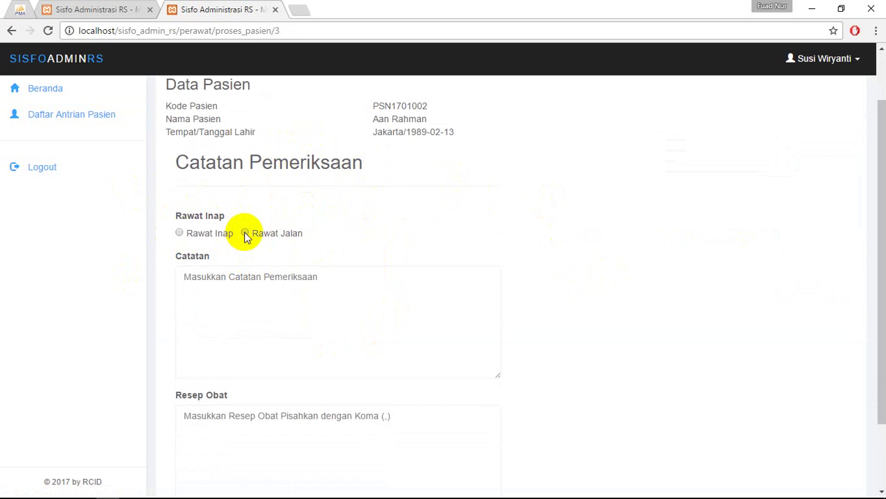
click(246, 234)
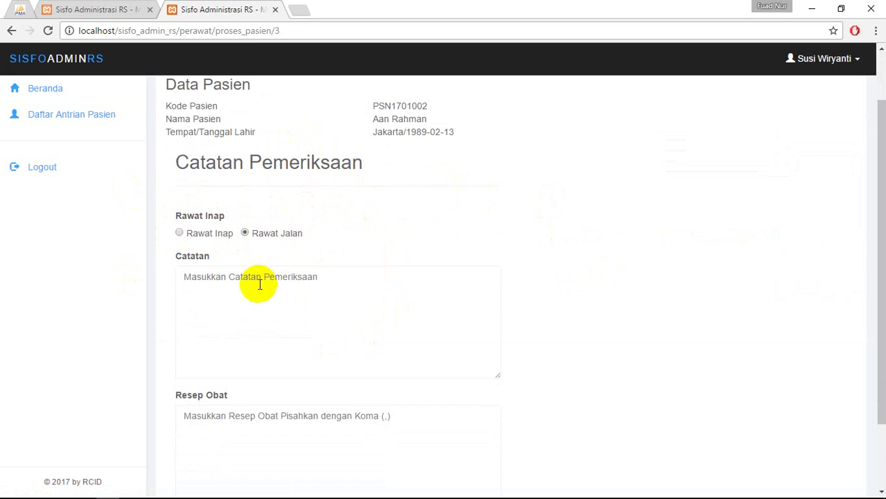
click(254, 289)
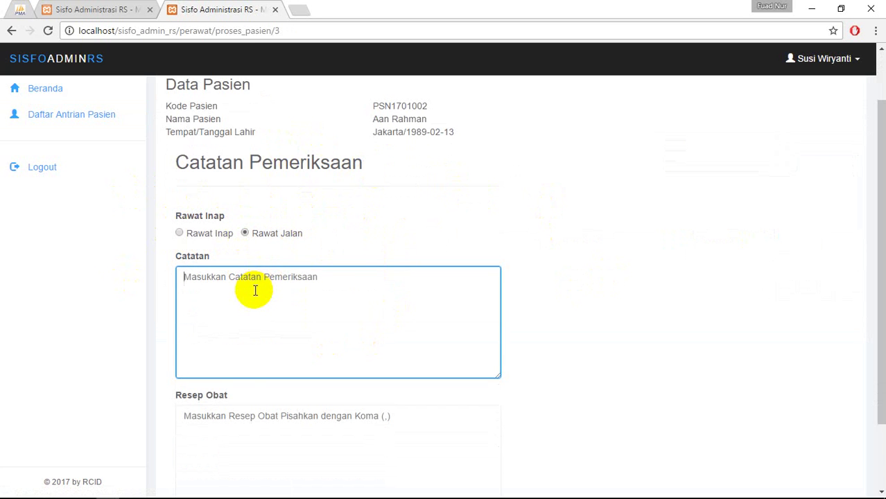
text(b)
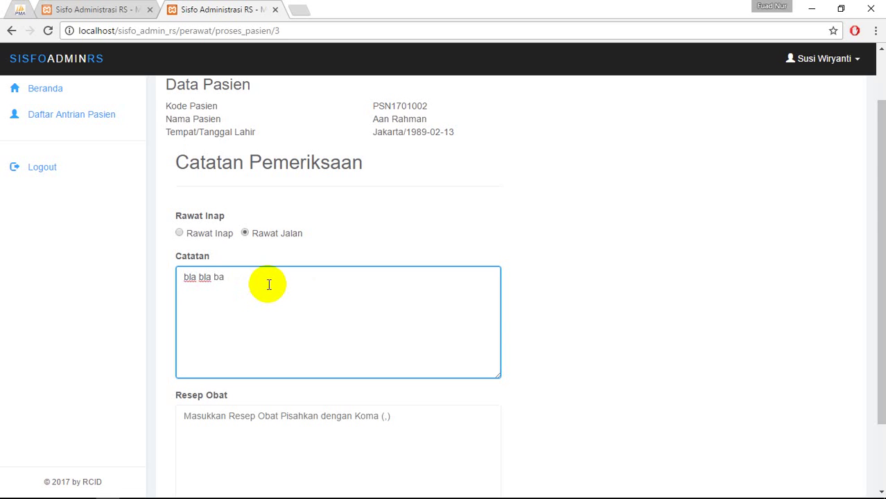
text(la bla bla)
scroll(272, 283, down, 2)
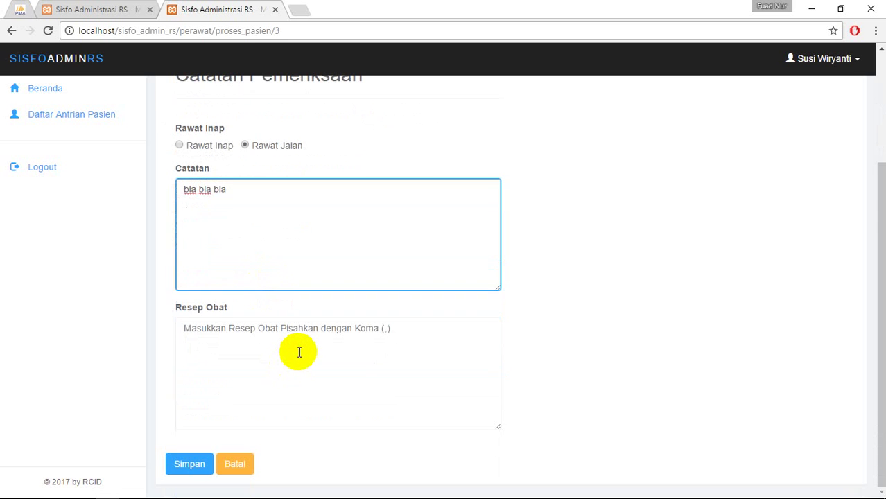
click(299, 352)
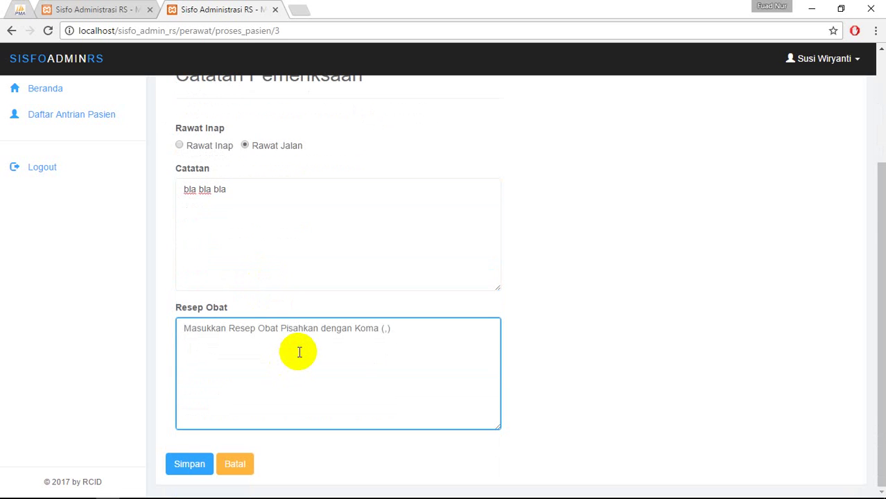
text(obat 1, obat 2, obat 3)
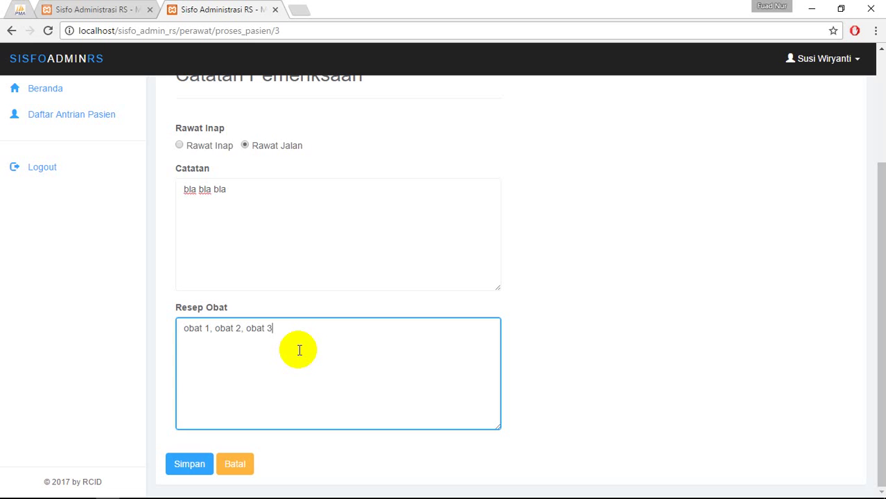
click(183, 463)
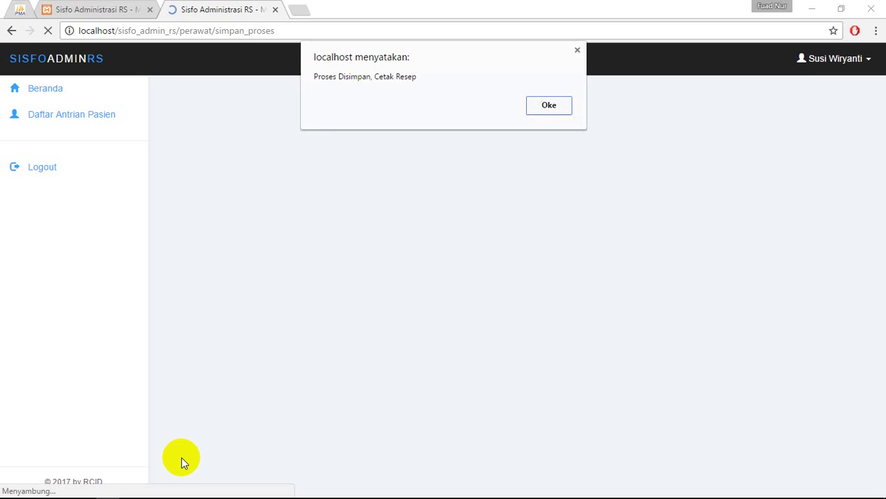
Step: Acknowledge the save, preview the doctor billing of Rp. 150,000, then close that preview
click(549, 105)
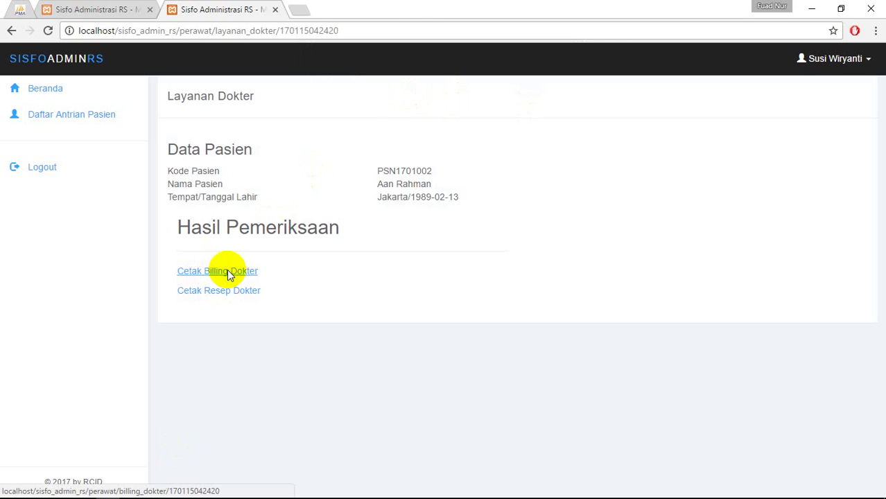
click(229, 271)
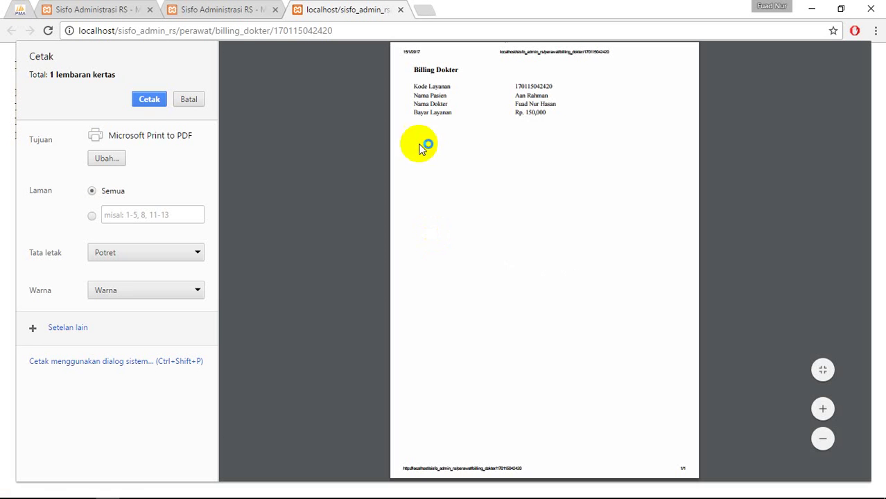
drag(546, 114, 515, 112)
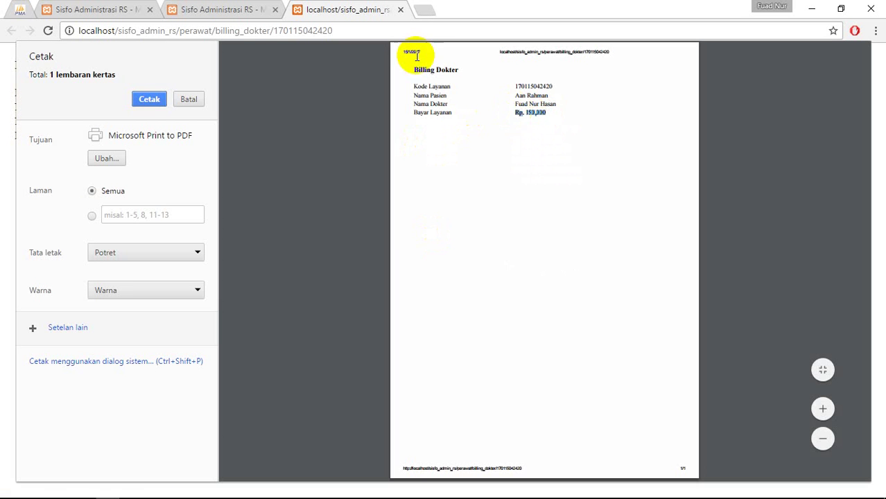
click(401, 10)
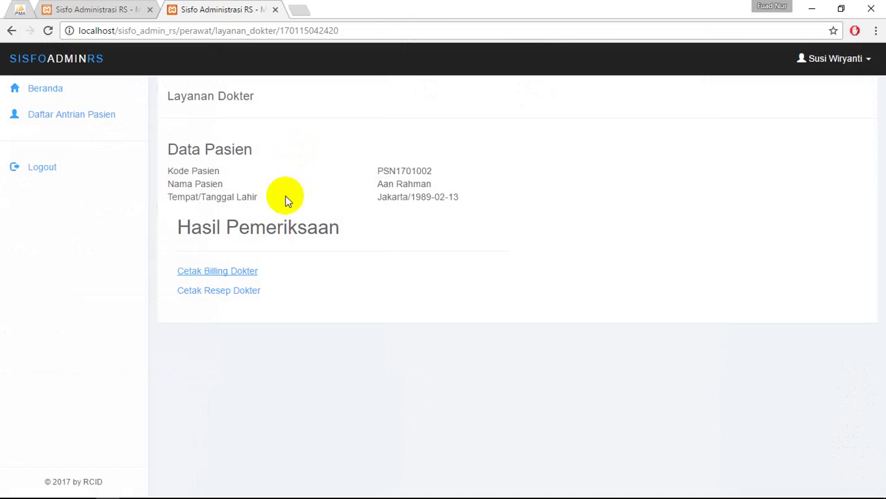
Step: Preview the printable doctor's prescription listing obat 1, obat 2, obat 3, then close it
click(243, 292)
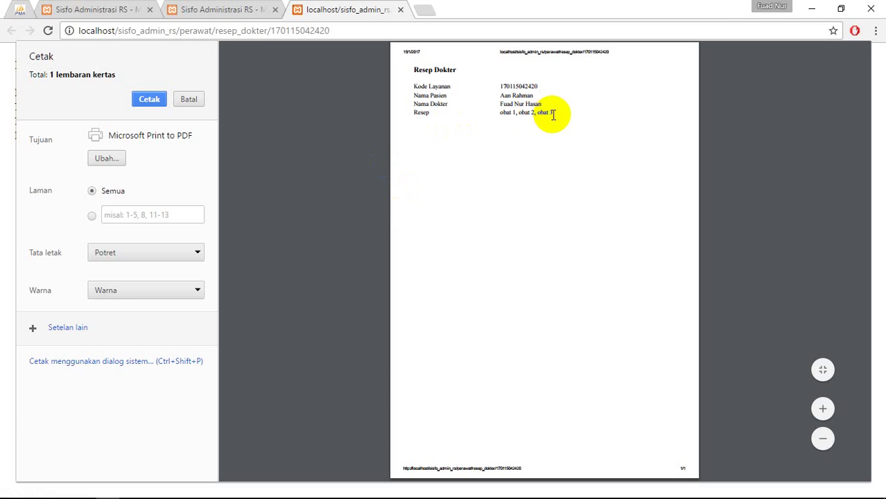
drag(553, 115, 486, 111)
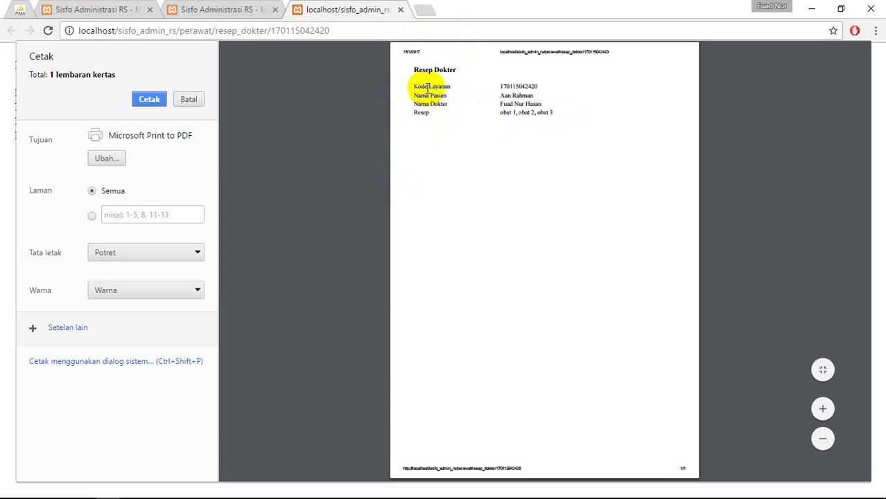
click(373, 186)
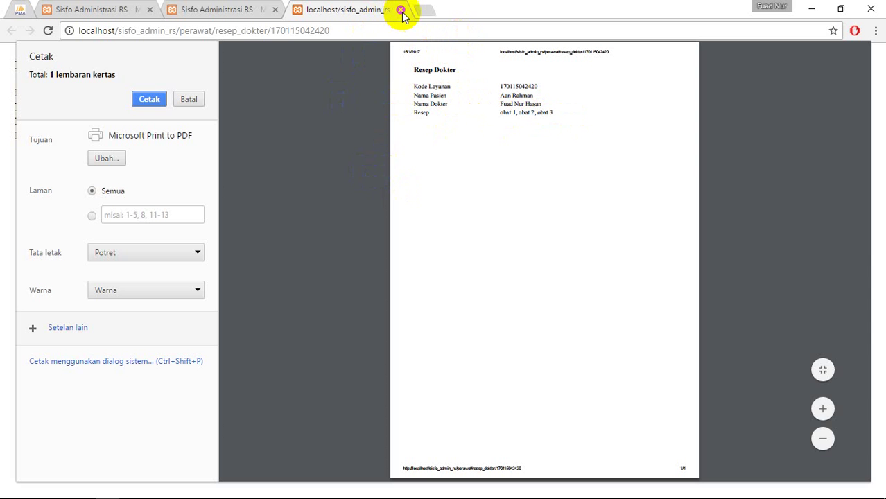
click(380, 154)
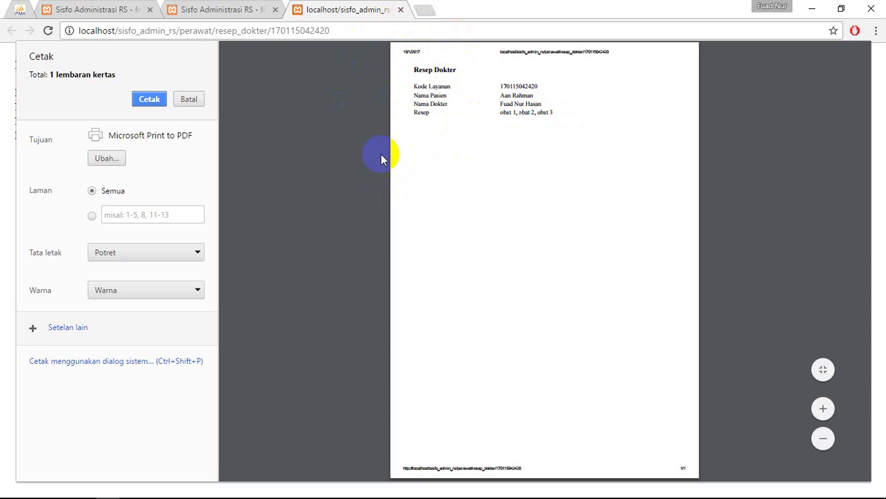
click(400, 10)
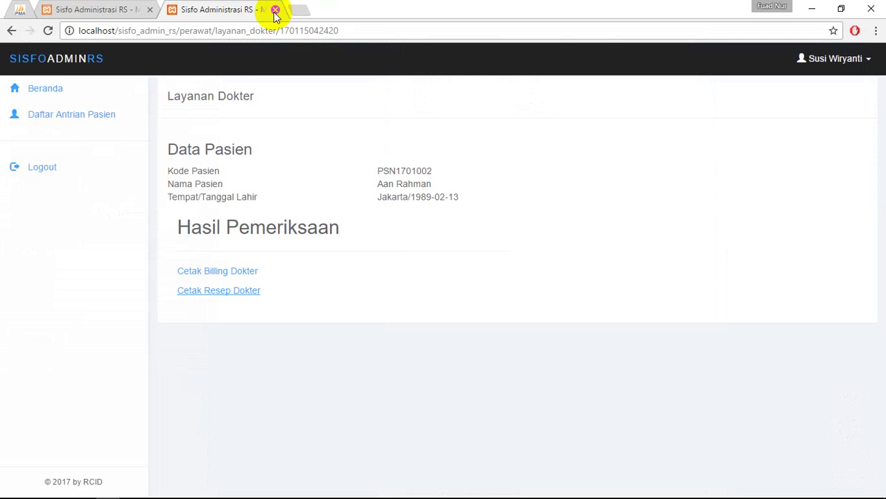
Step: Open the Tebus Obat page in the administrator's session
click(61, 9)
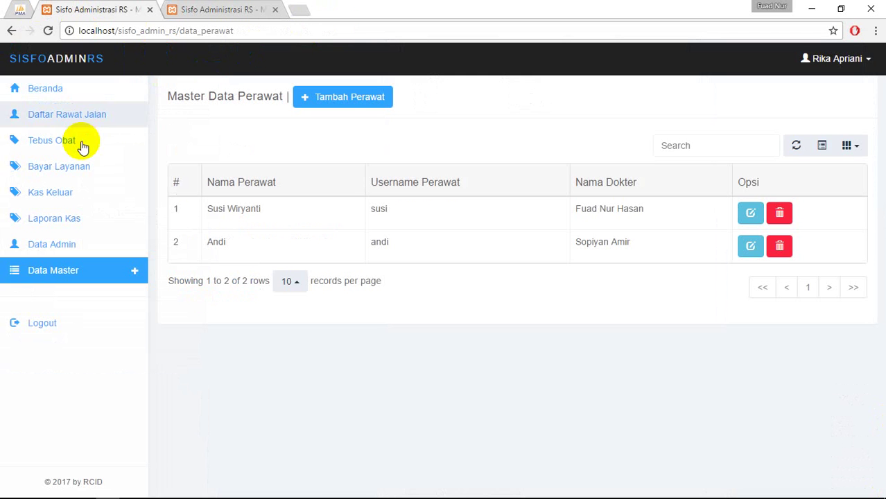
click(73, 140)
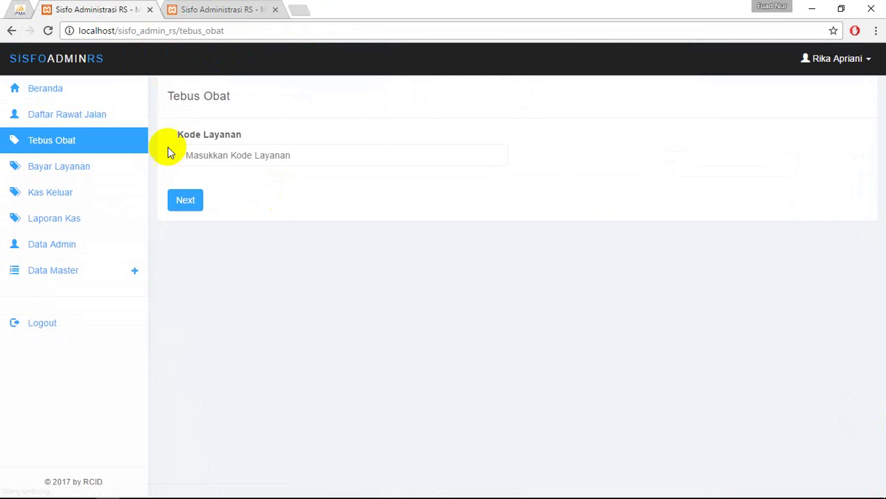
click(198, 9)
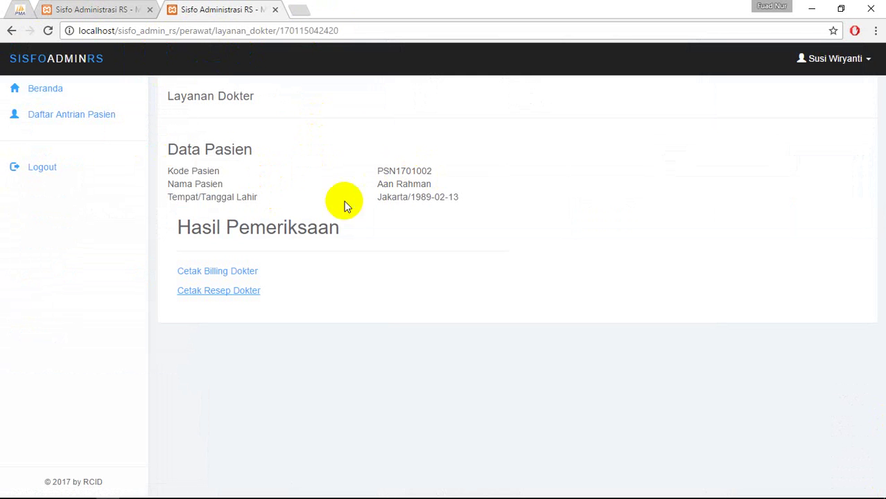
Step: Copy the Kode Layanan from the Resep Dokter page into the clipboard for the Tebus Obat field
click(227, 290)
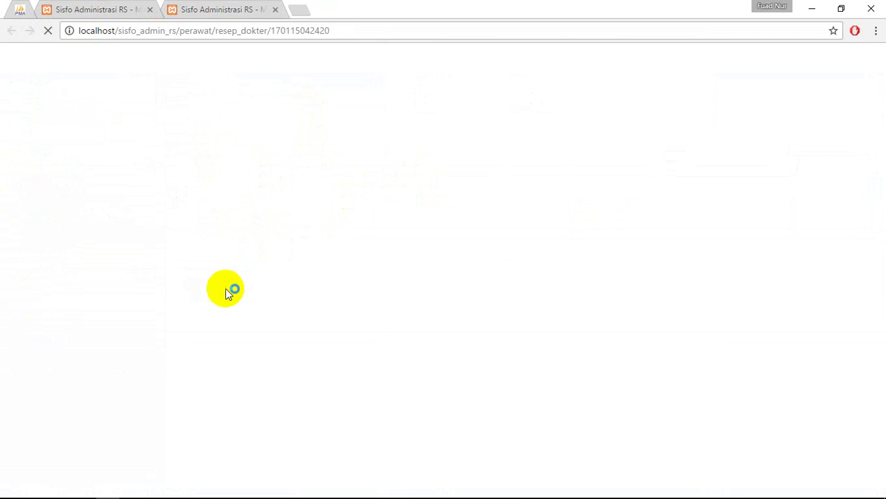
click(184, 99)
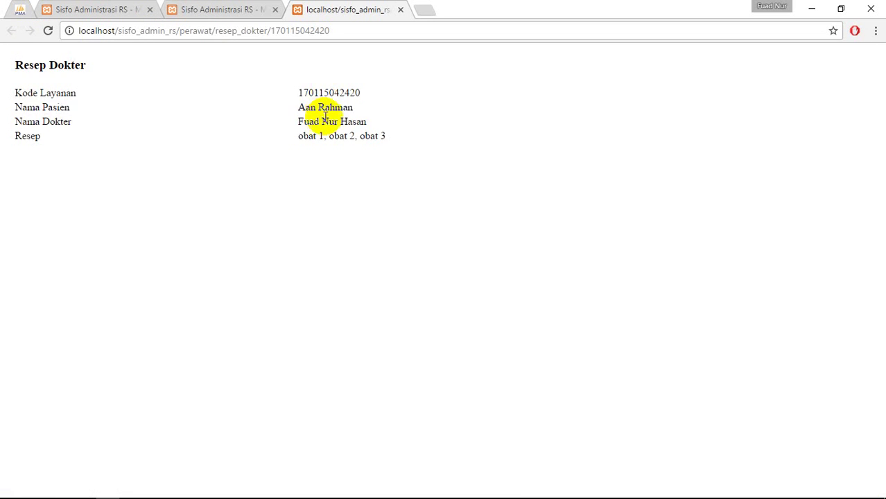
drag(300, 92, 359, 95)
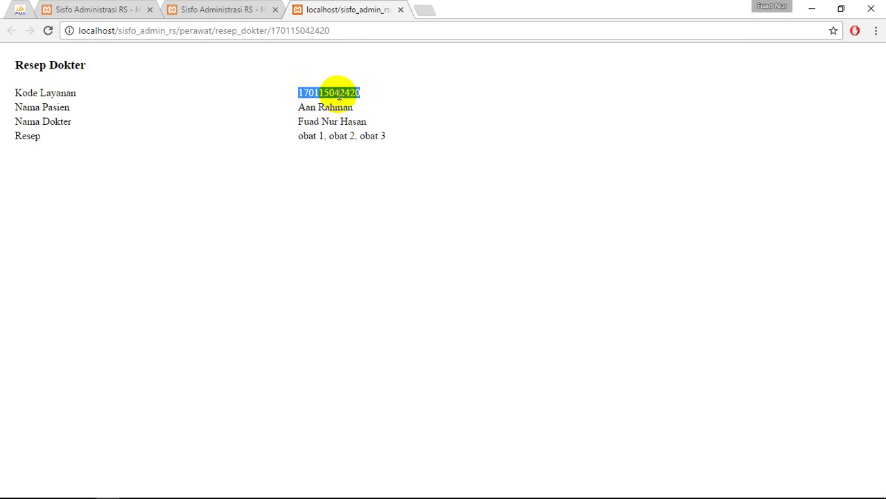
right_click(339, 95)
click(366, 105)
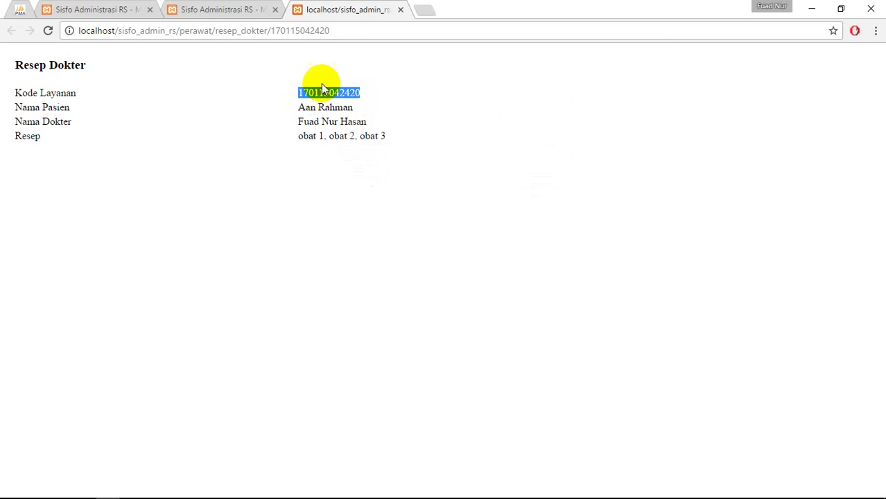
click(126, 10)
click(210, 155)
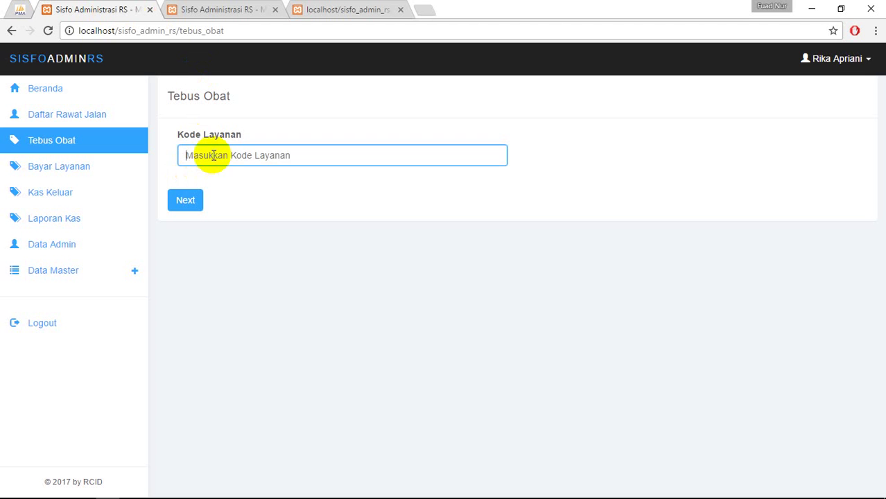
right_click(214, 154)
click(248, 231)
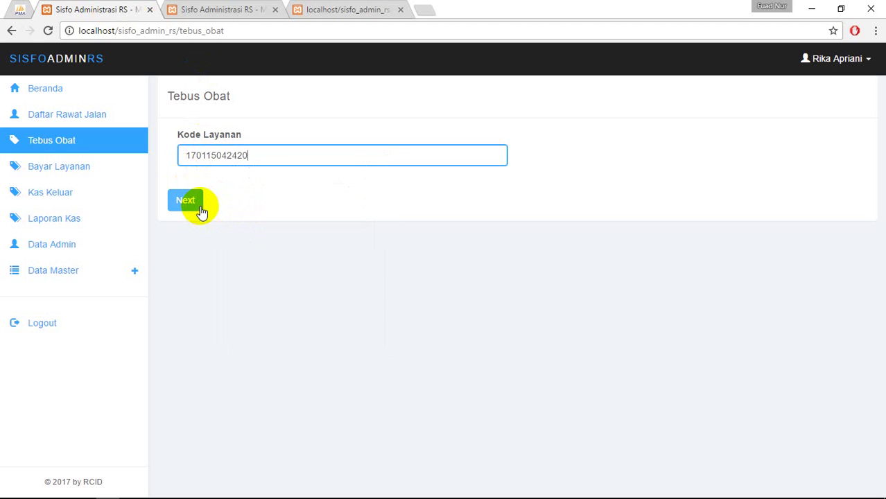
click(197, 206)
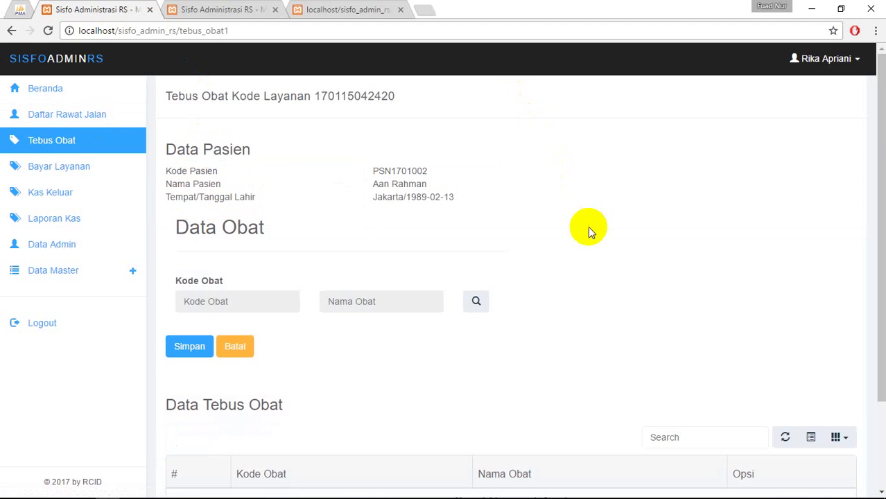
scroll(588, 226, down, 3)
scroll(282, 306, up, 3)
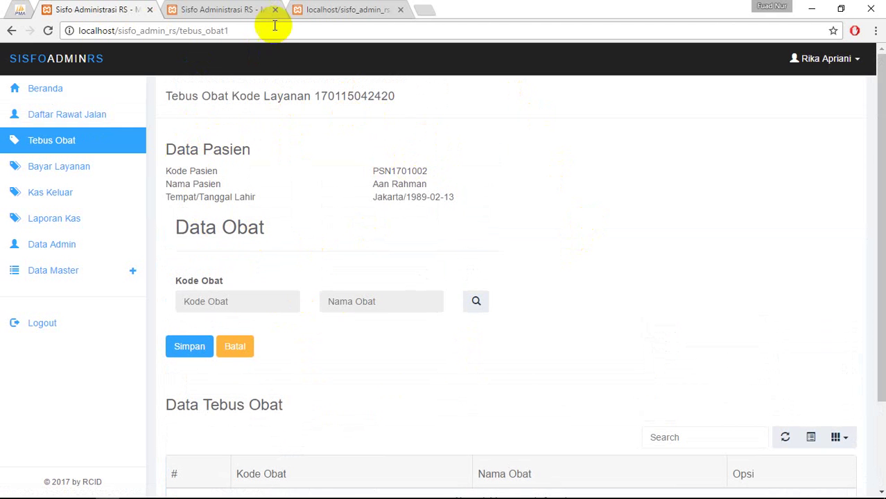
Step: Recheck the Resep Dokter prescription, then bring up the Data Obat medicine list
click(234, 10)
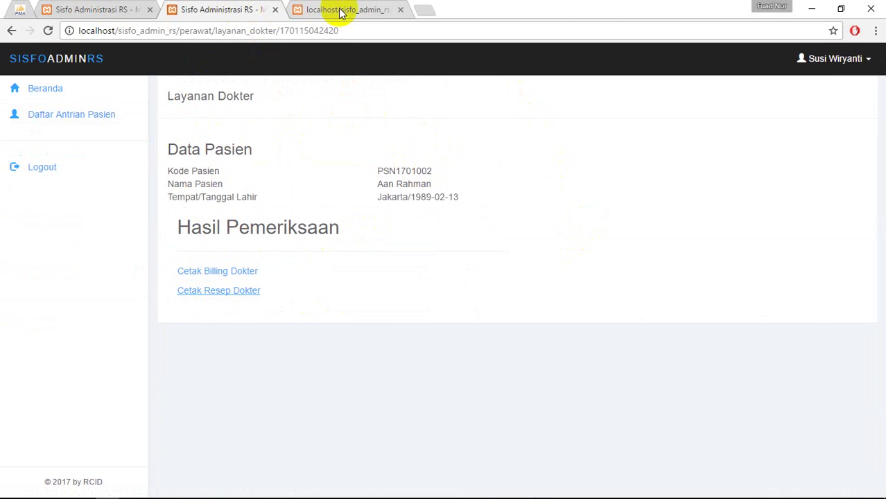
click(390, 10)
click(400, 10)
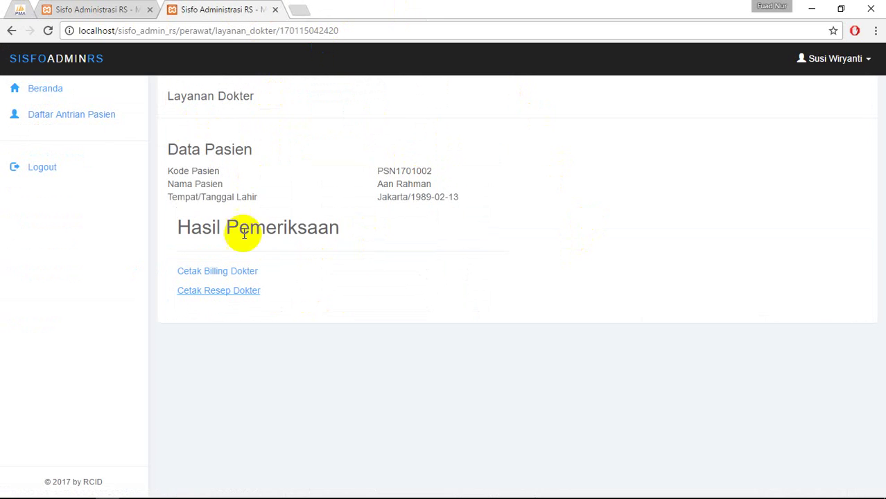
click(232, 292)
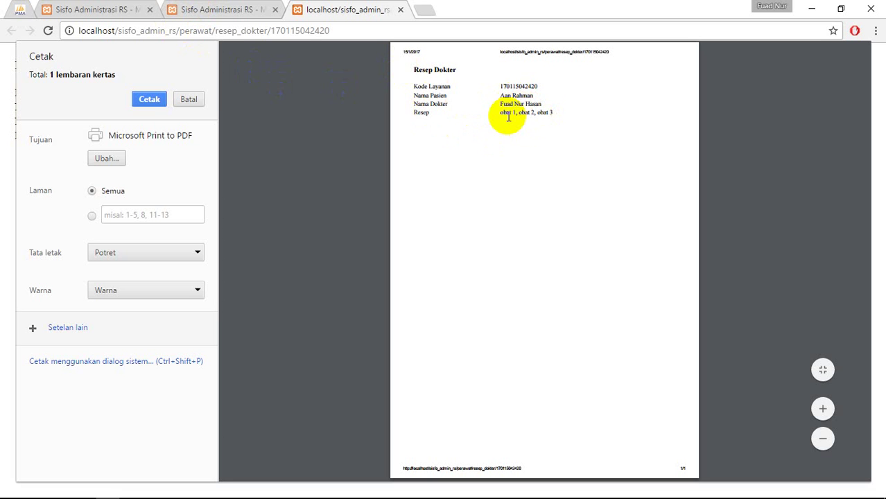
click(101, 10)
click(478, 300)
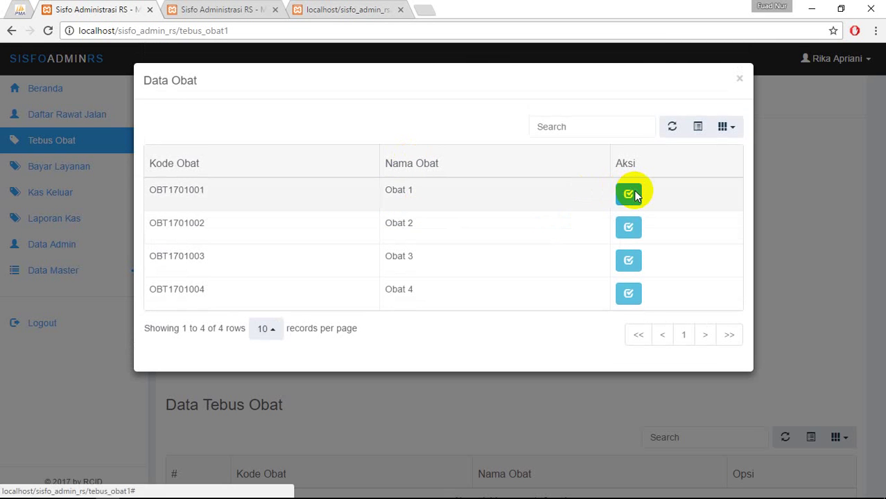
Step: Add Obat 1, Obat 2, Obat 3 and Obat 4 to the redemption list
click(631, 194)
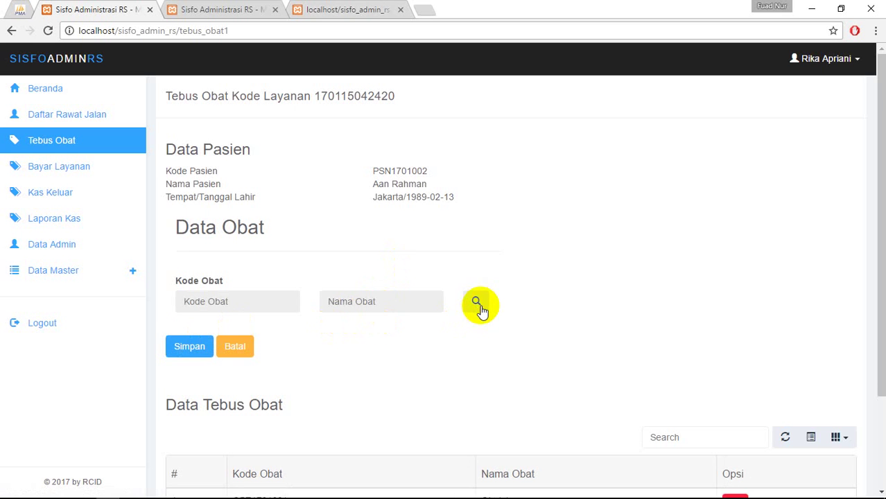
scroll(475, 298, down, 1)
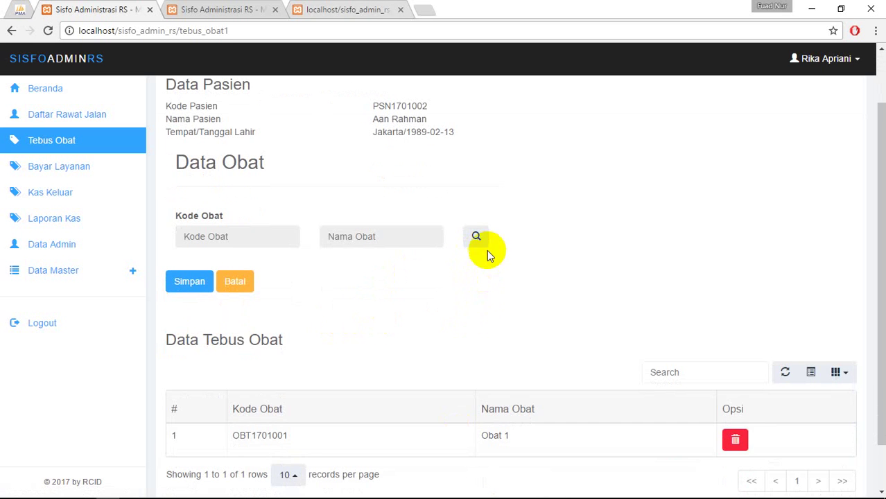
click(476, 236)
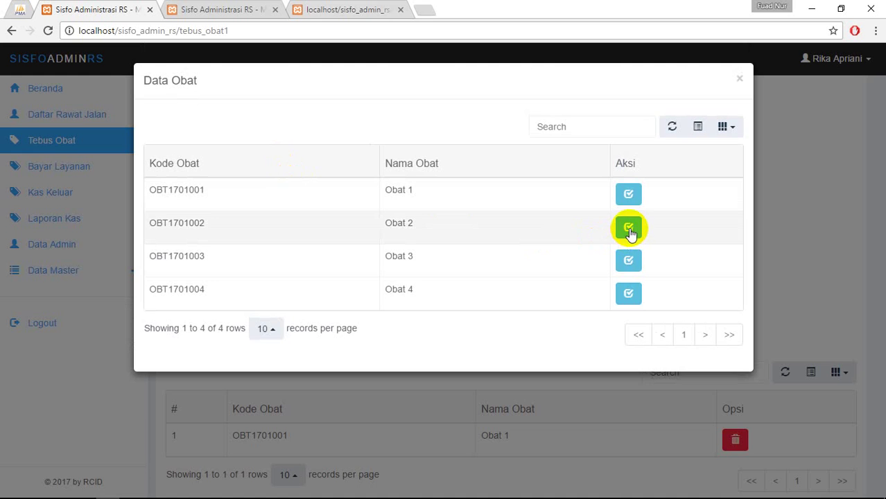
click(628, 228)
click(177, 283)
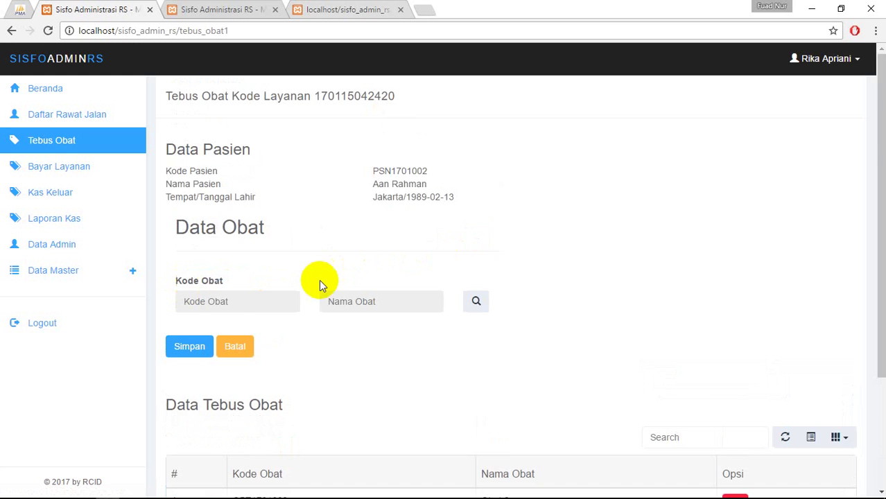
scroll(498, 297, down, 2)
click(476, 149)
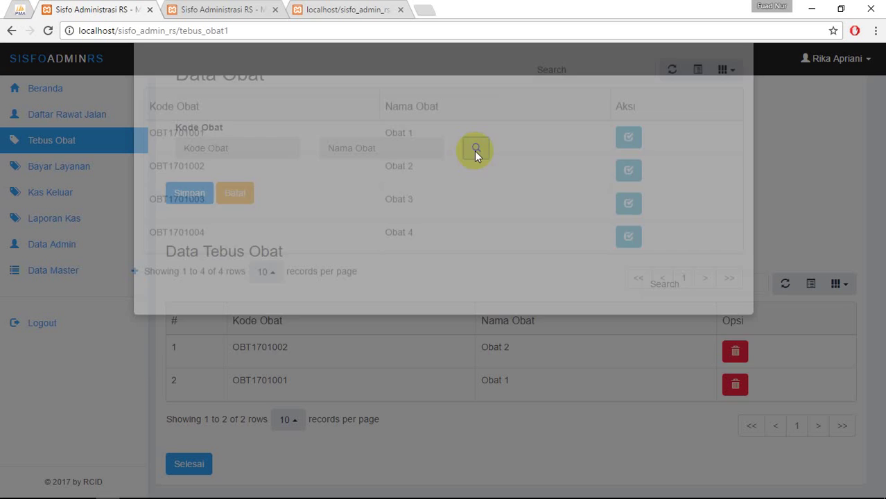
click(628, 257)
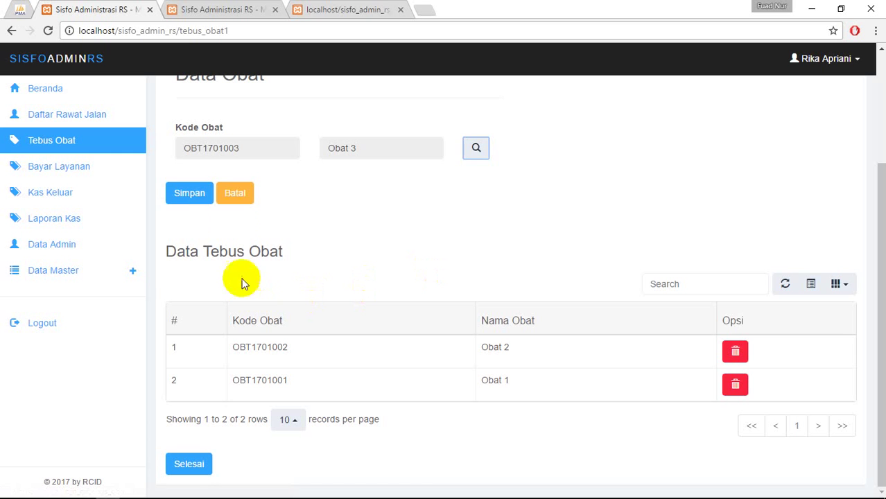
scroll(603, 277, down, 3)
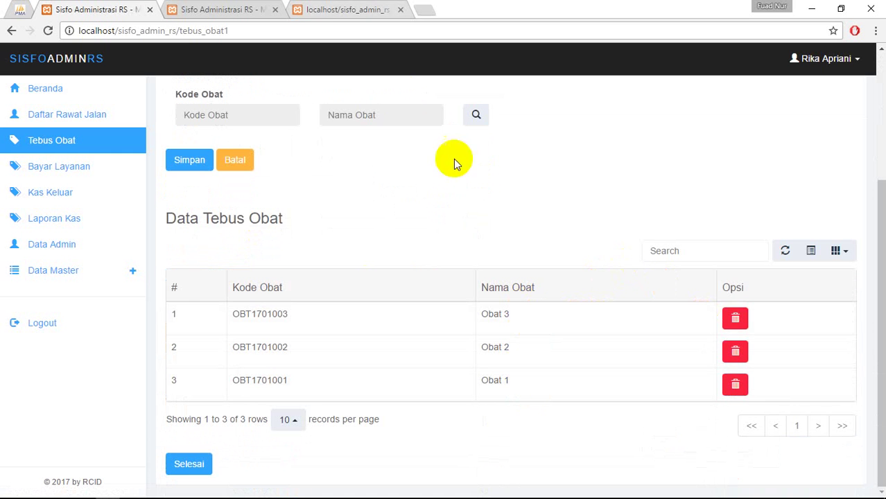
click(488, 119)
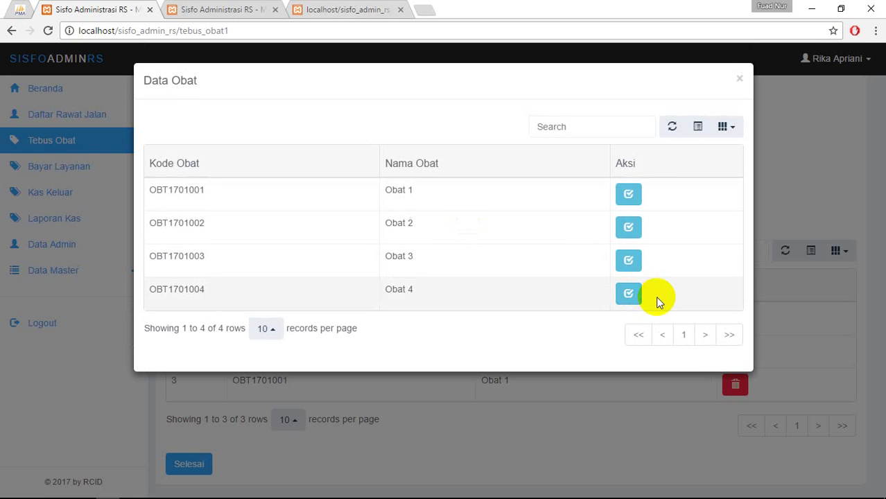
click(628, 294)
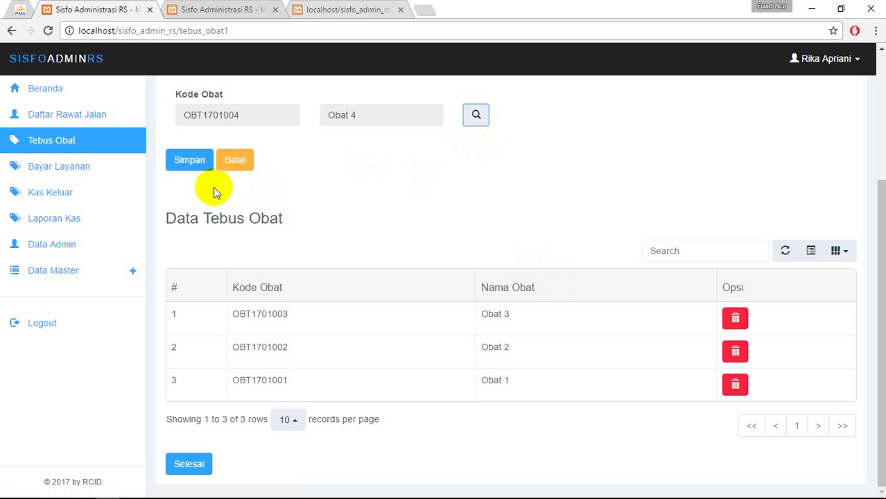
click(189, 160)
Step: Remove Obat 4 and finish the redemption, acknowledging 'Obat Sudah Ditebus'
scroll(669, 297, down, 3)
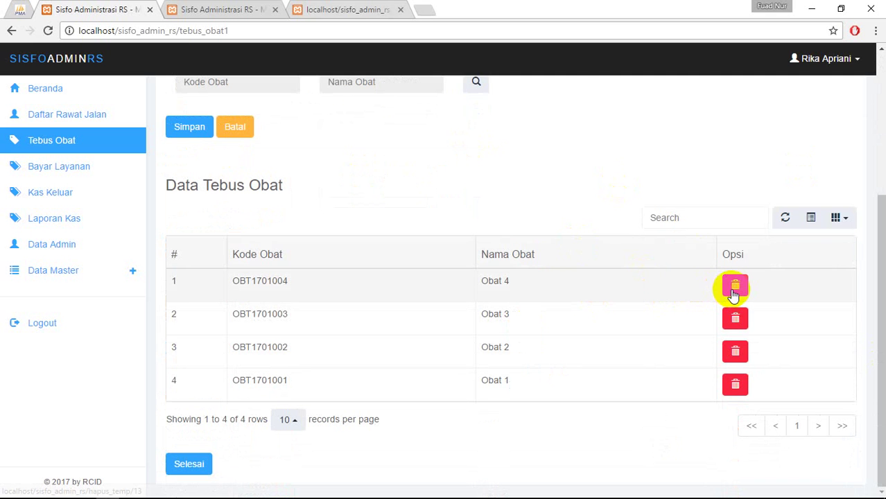
click(735, 285)
click(496, 106)
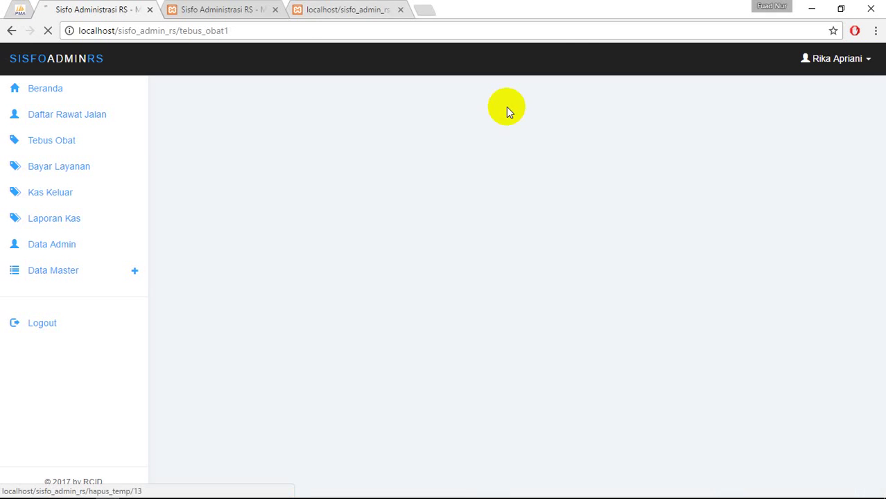
scroll(516, 178, down, 4)
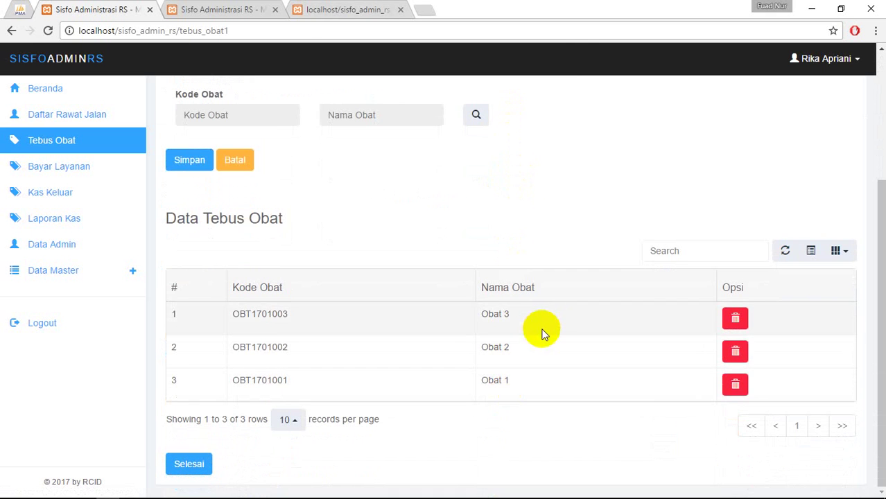
scroll(546, 349, up, 3)
scroll(545, 125, down, 3)
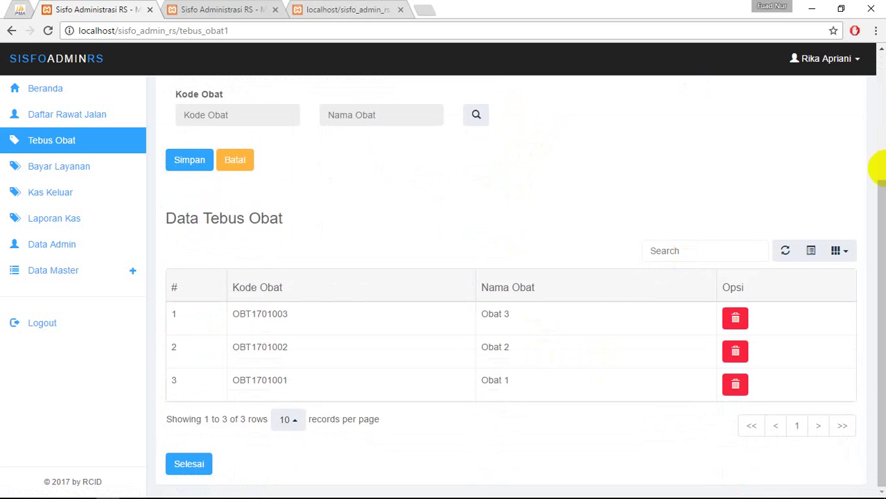
click(190, 463)
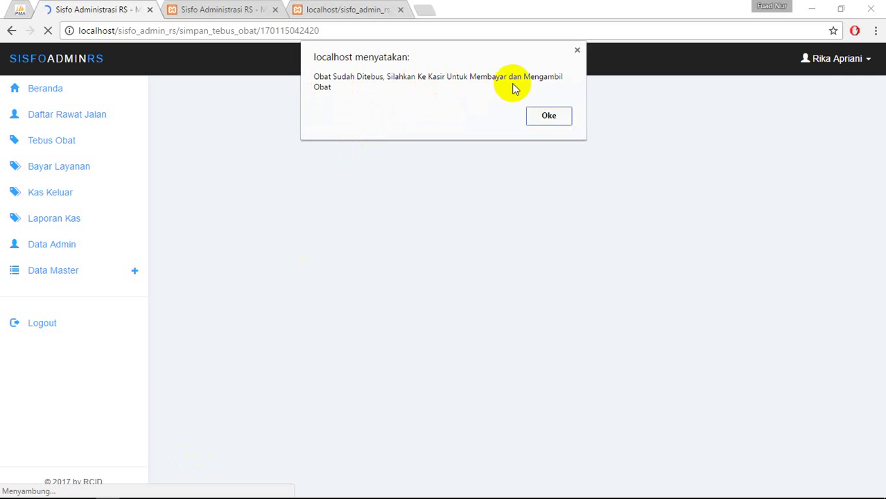
click(548, 116)
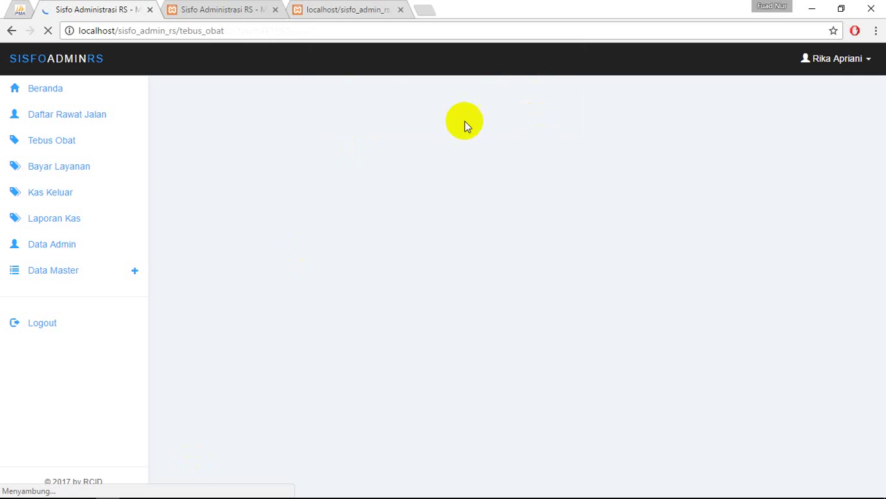
click(95, 177)
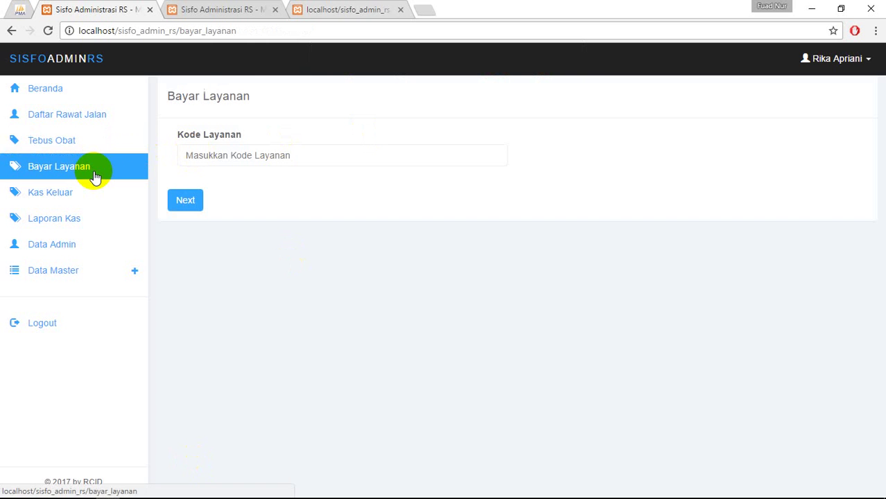
click(340, 10)
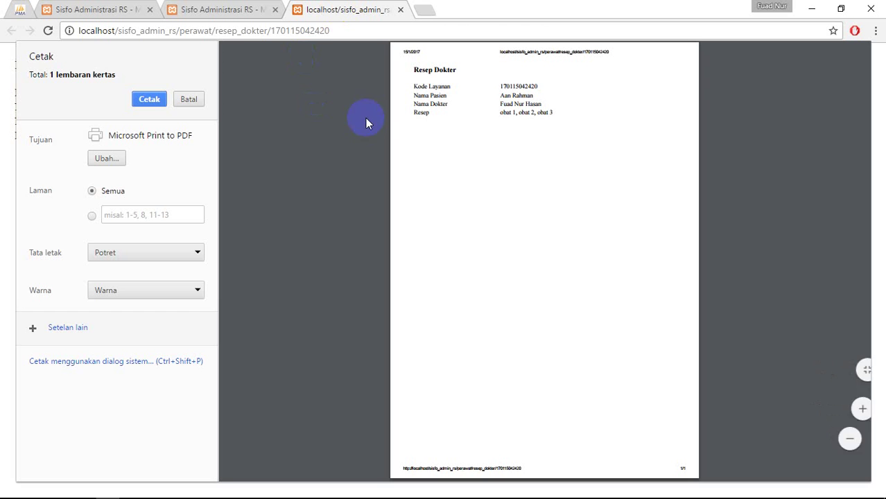
click(180, 101)
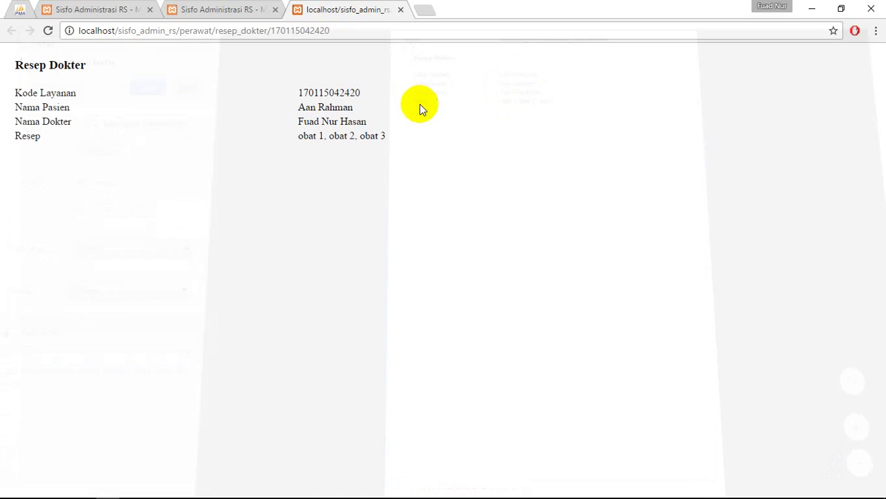
double_click(344, 93)
key(ctrl+c)
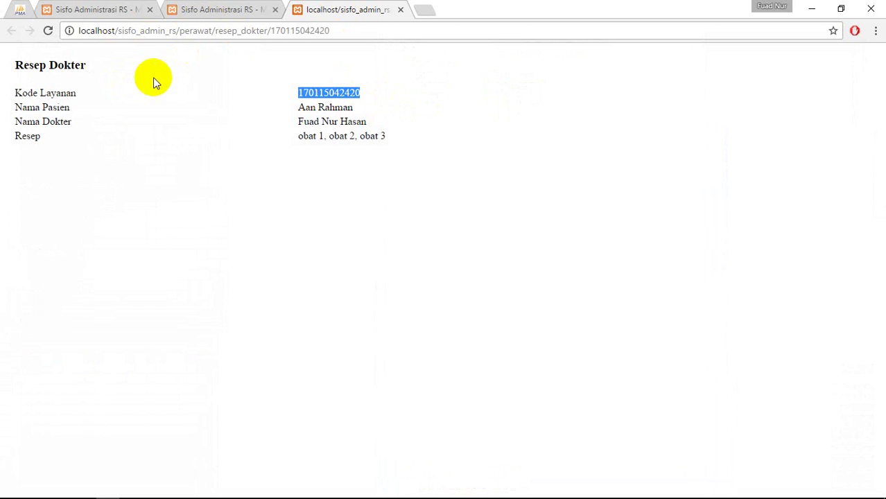
Step: Paste the code into Kode Layanan and load its 176,000 bill
click(125, 12)
click(222, 156)
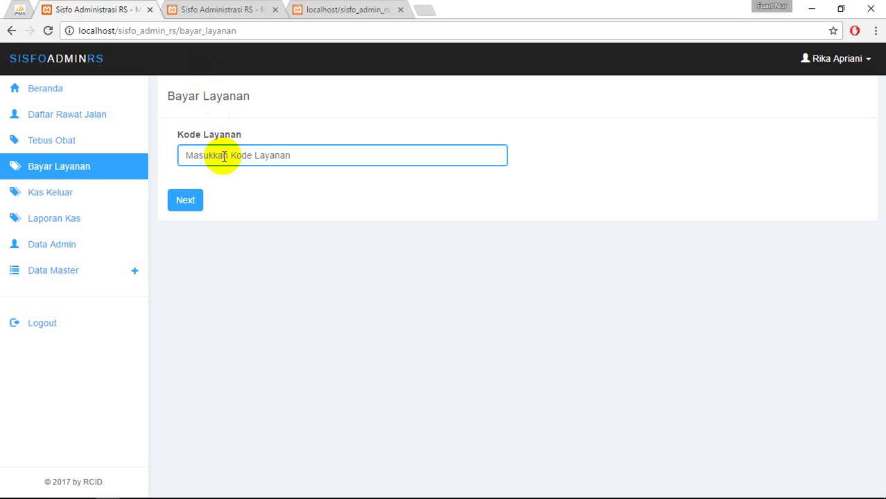
key(ctrl+v)
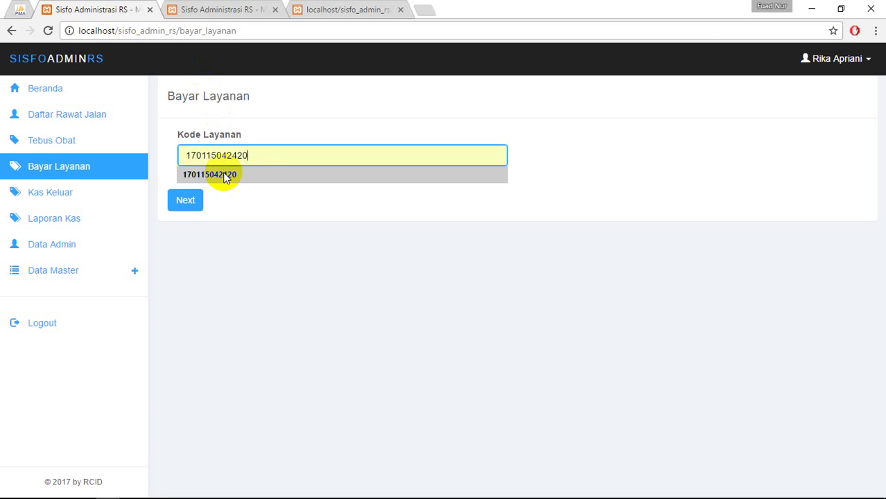
click(222, 174)
click(183, 198)
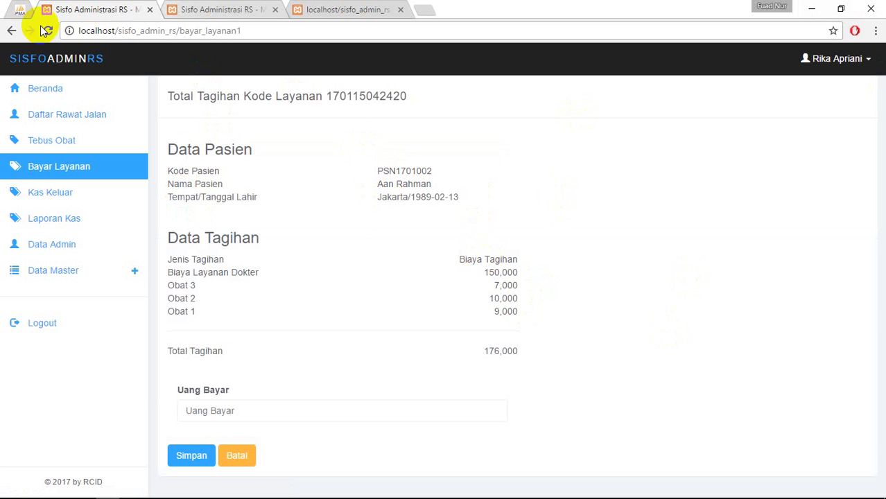
click(18, 10)
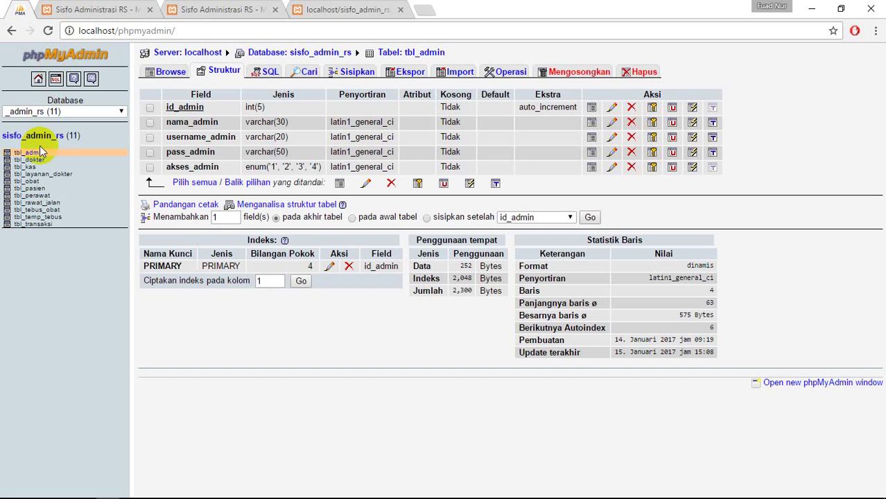
Step: Browse the rows of tbl_rawat_jalan and tbl_layanan_dokter in phpMyAdmin
click(34, 203)
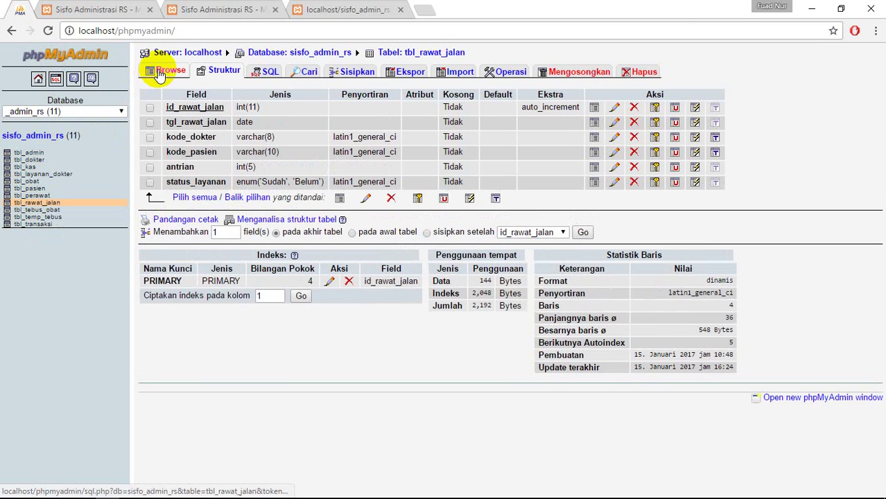
click(159, 73)
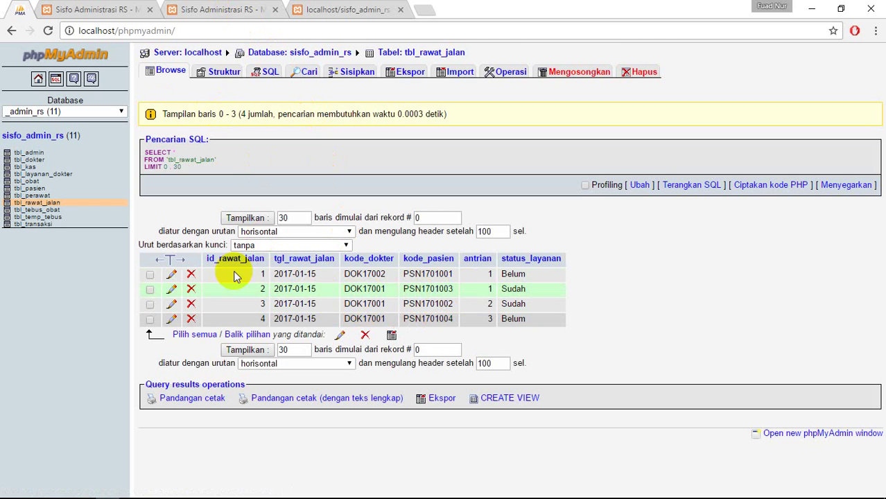
click(41, 174)
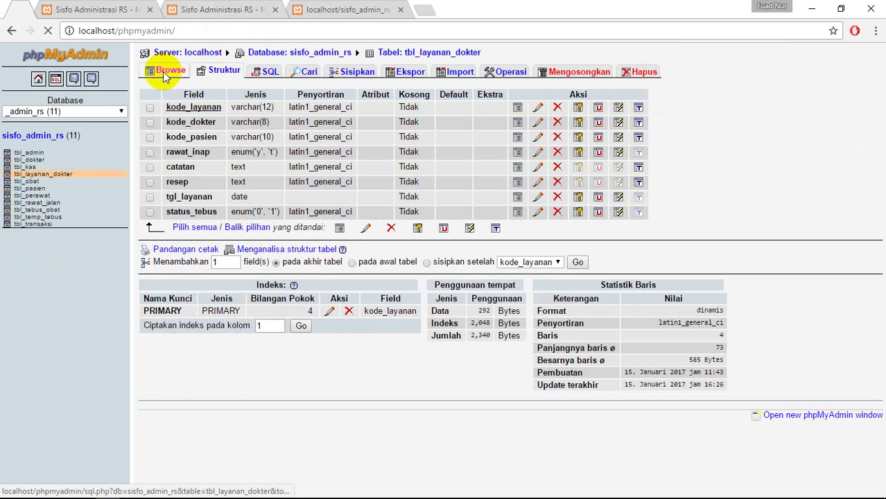
click(167, 70)
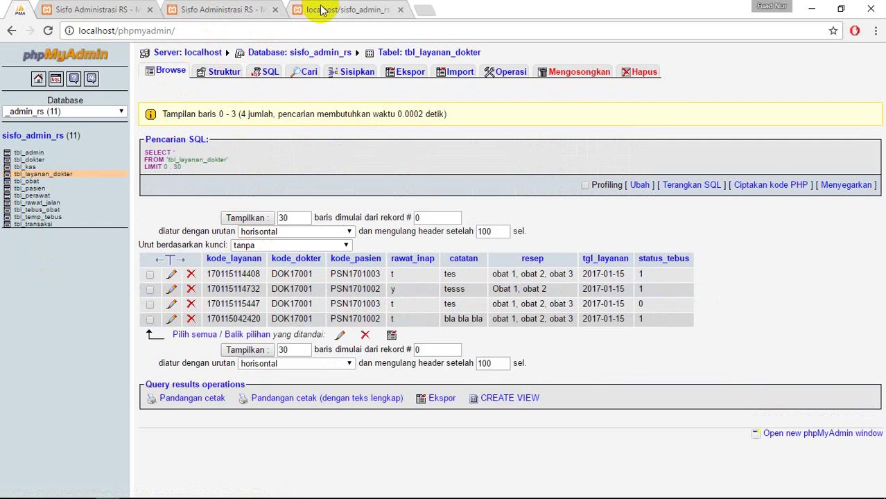
click(305, 13)
click(215, 13)
click(104, 12)
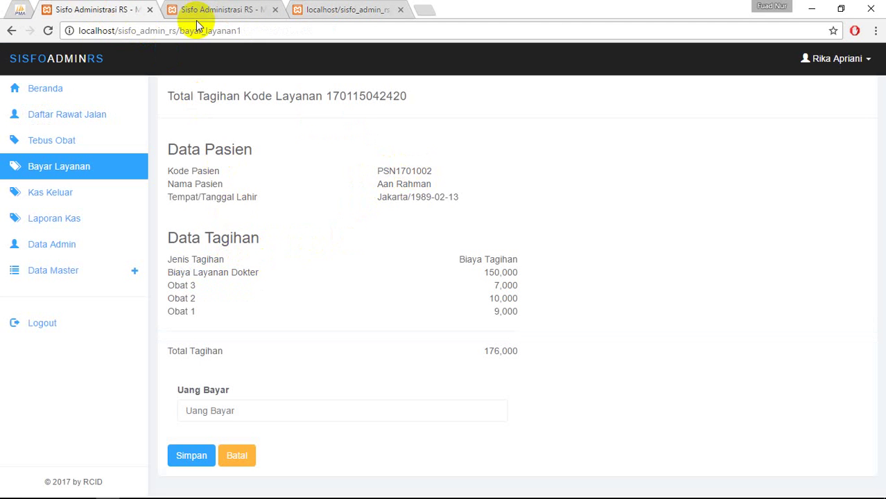
click(21, 10)
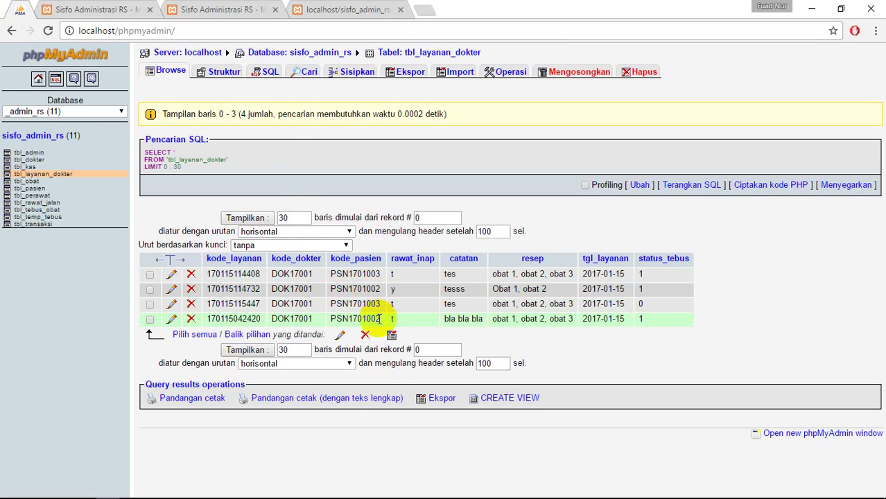
click(191, 289)
click(494, 156)
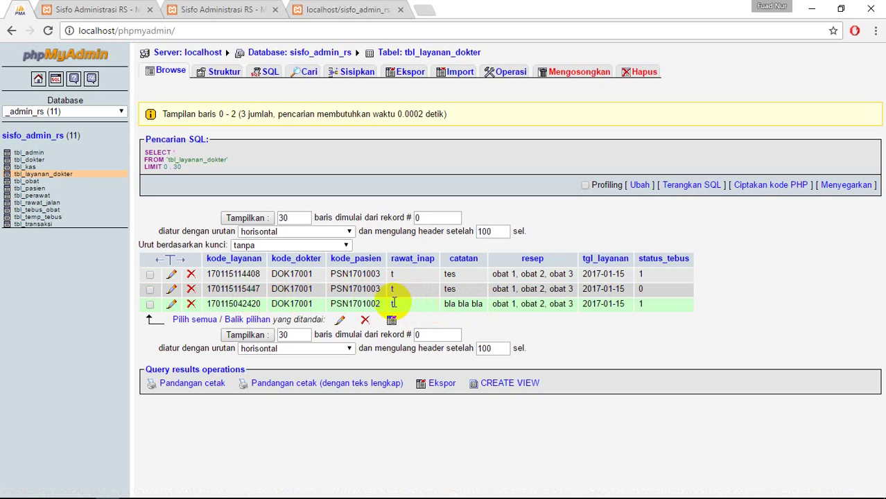
click(340, 9)
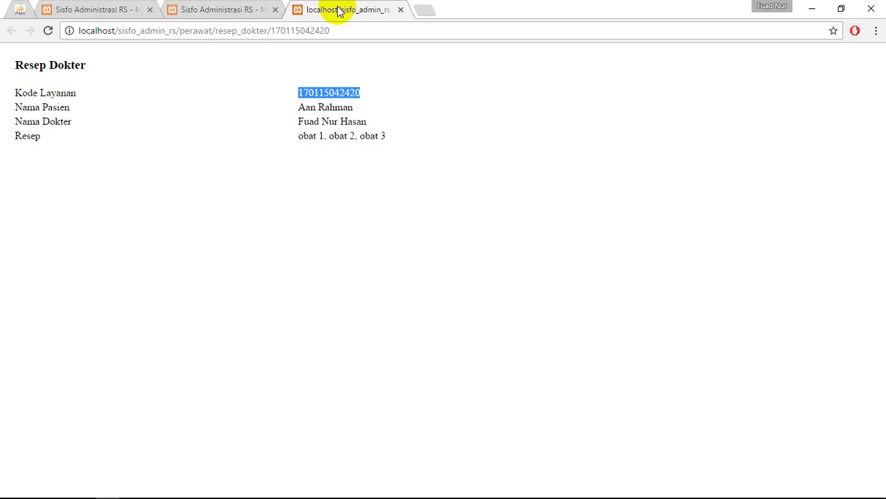
click(228, 11)
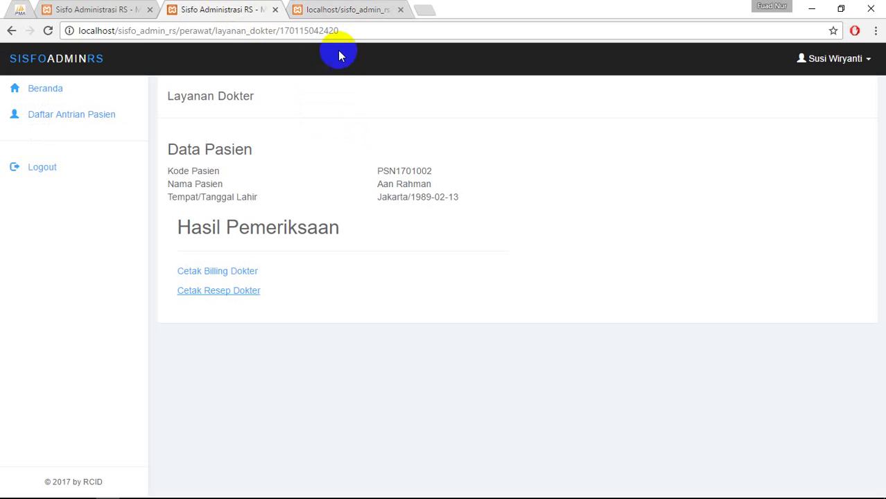
click(66, 9)
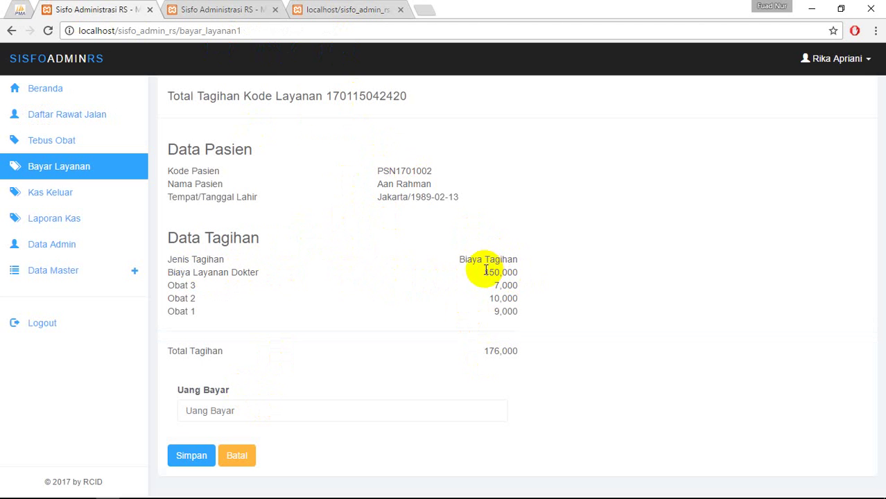
drag(485, 270, 531, 280)
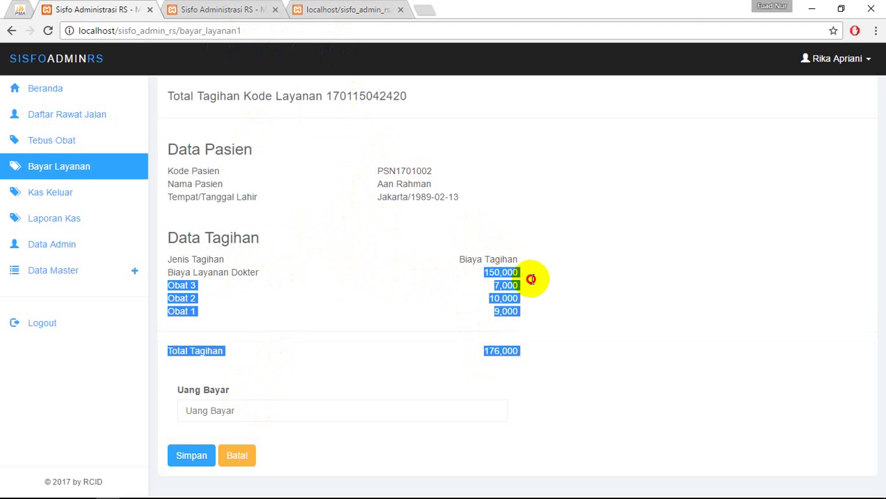
click(489, 291)
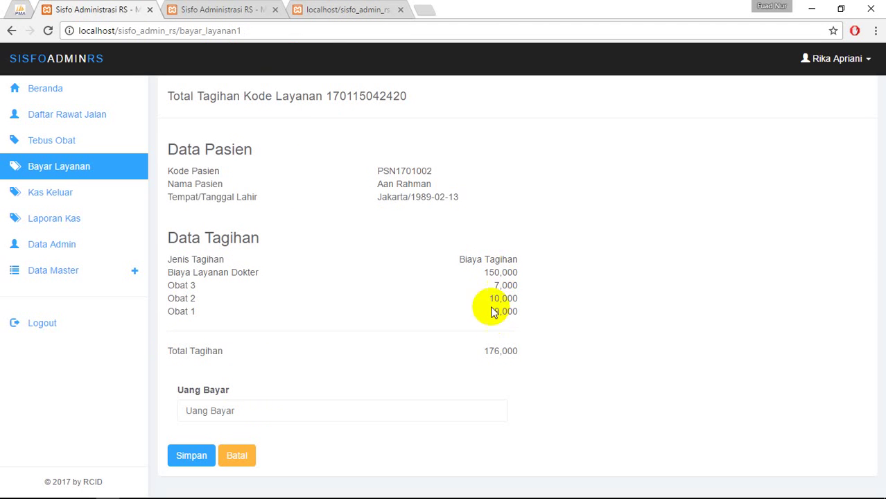
Step: Save the payment with 24,000 change, print the receipt, then close it
click(239, 416)
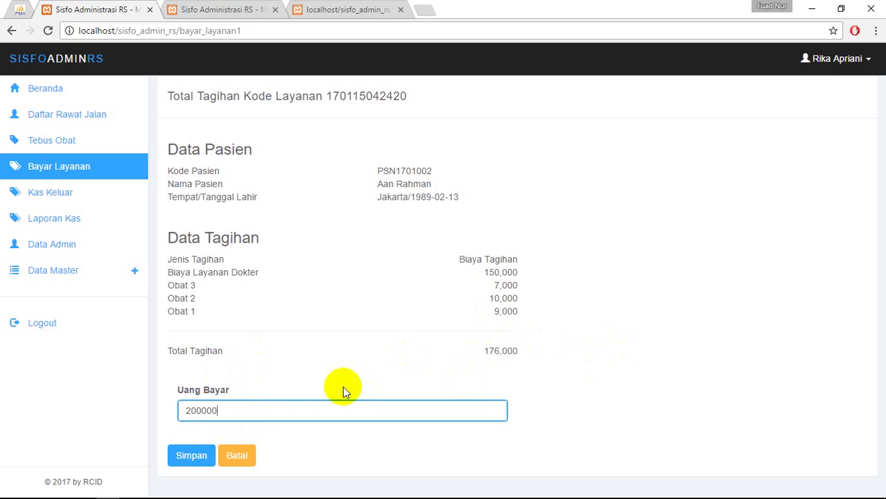
click(196, 457)
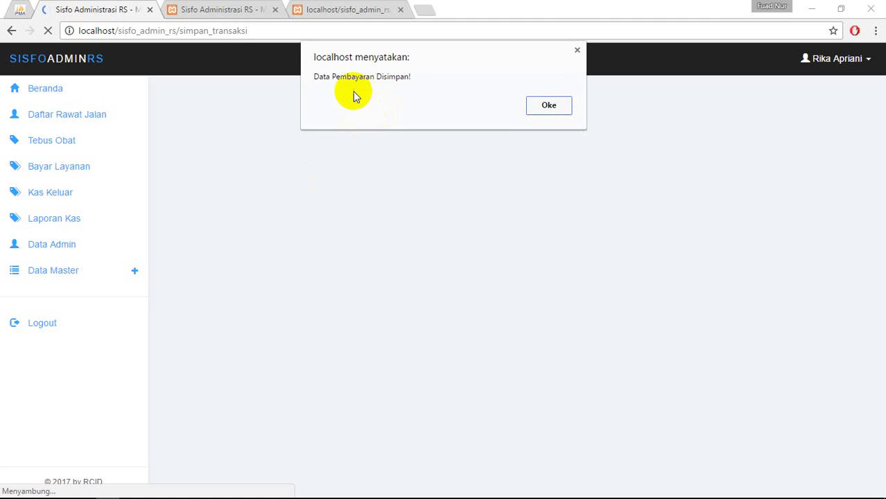
click(544, 104)
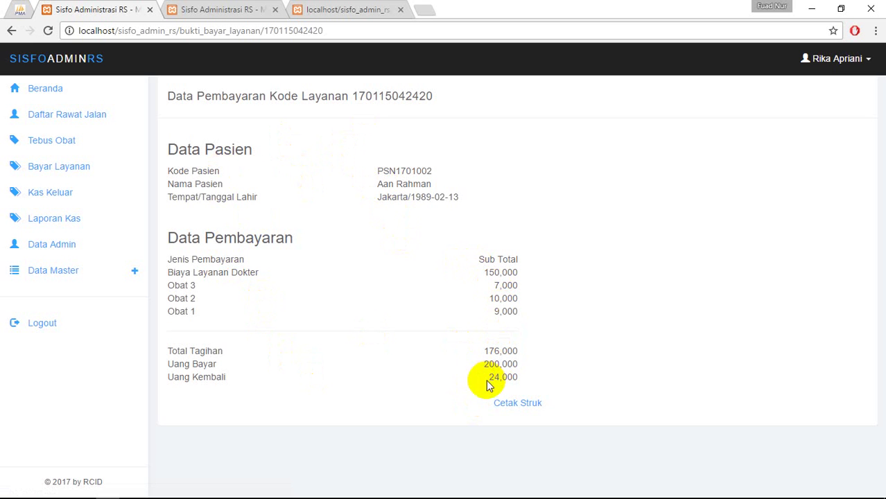
click(522, 405)
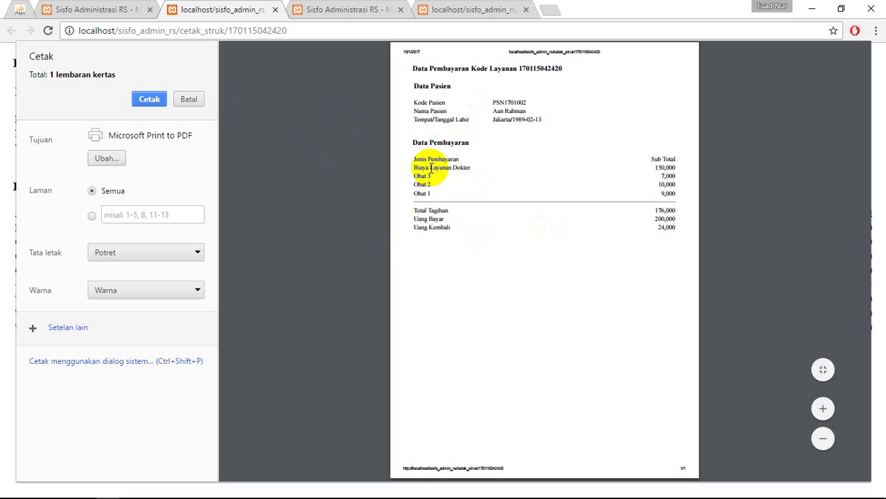
click(276, 10)
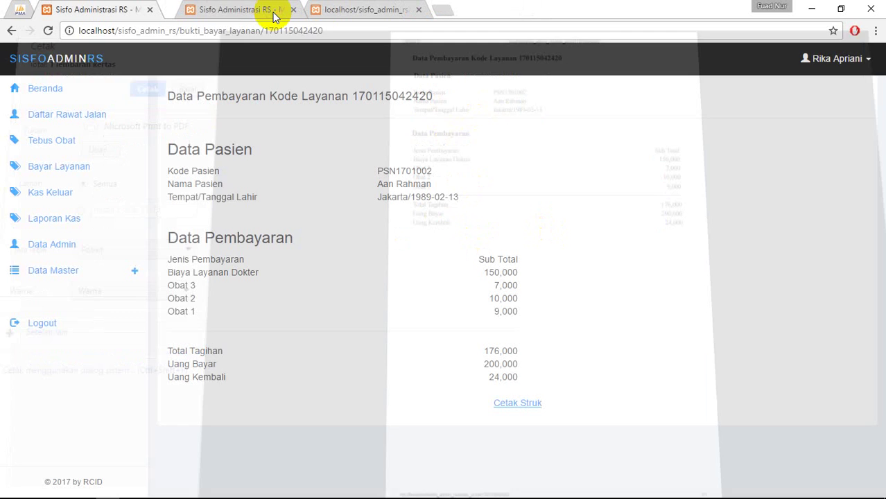
click(257, 9)
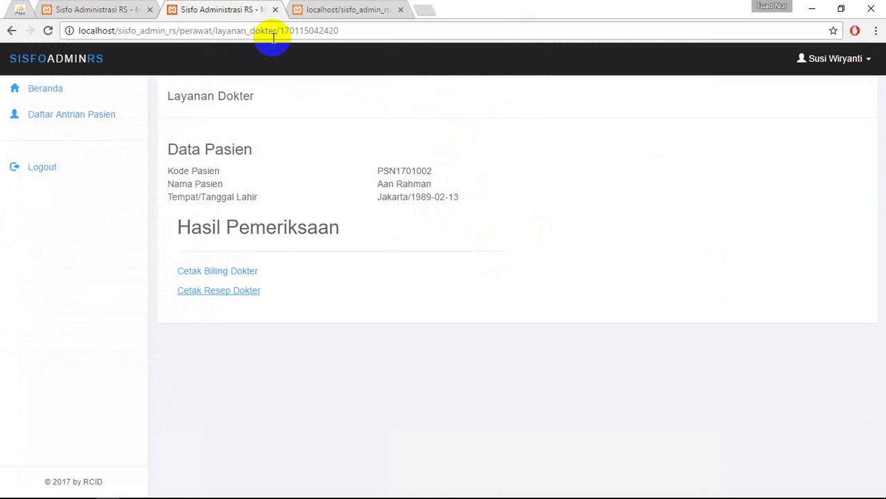
Step: Close the prescription printout and start processing the next queued patient
click(357, 12)
click(400, 10)
click(59, 114)
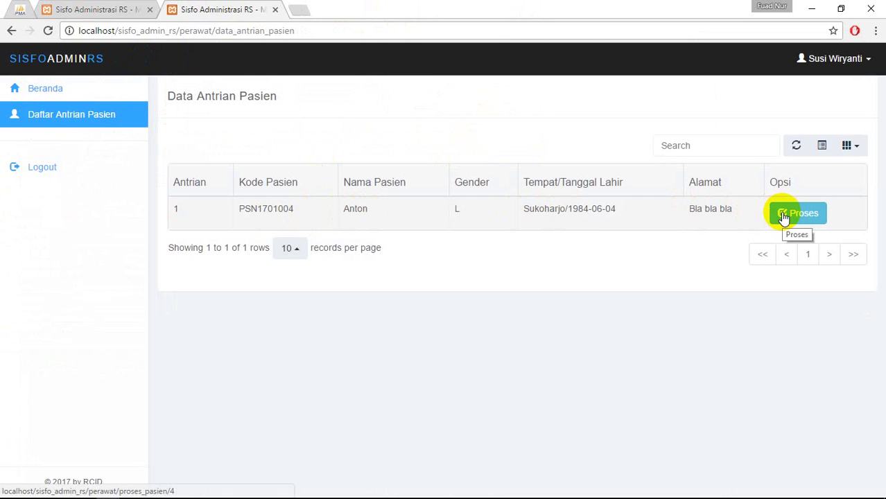
click(783, 216)
Step: Save the examination as Rawat Inap with notes and prescription obat 1, obat 2
scroll(322, 203, down, 1)
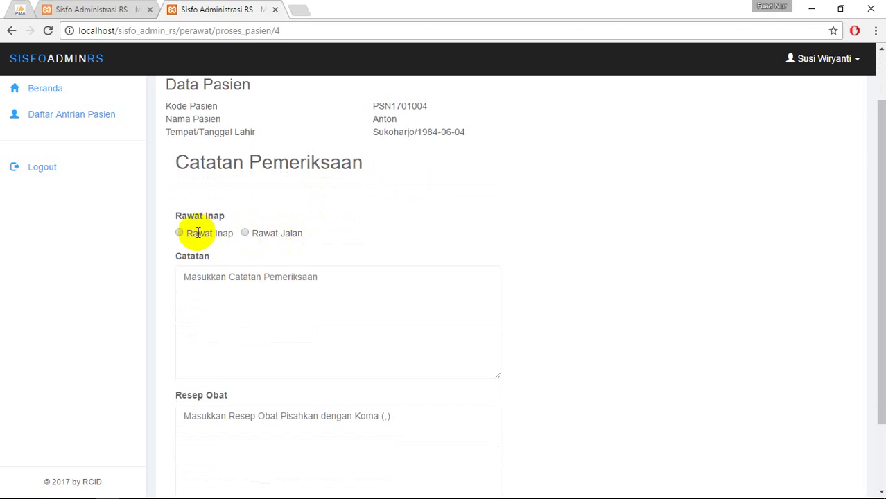
click(179, 235)
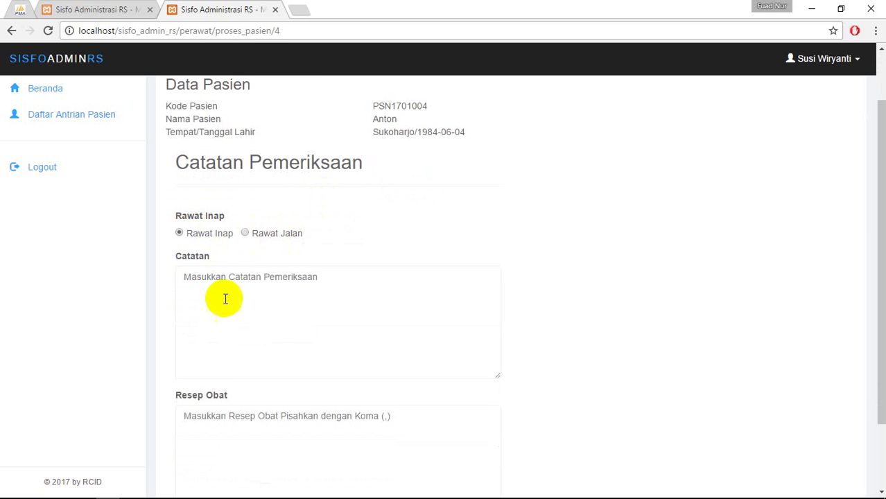
click(230, 304)
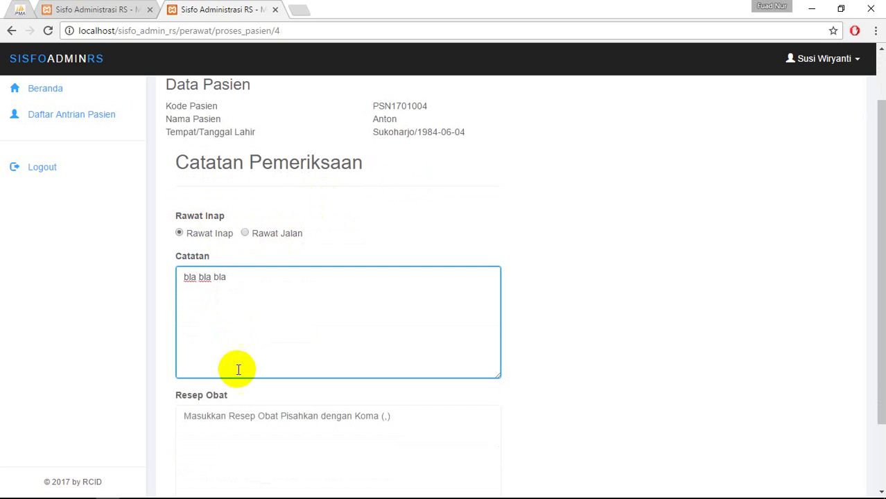
click(234, 415)
text(obat 1, obat 2)
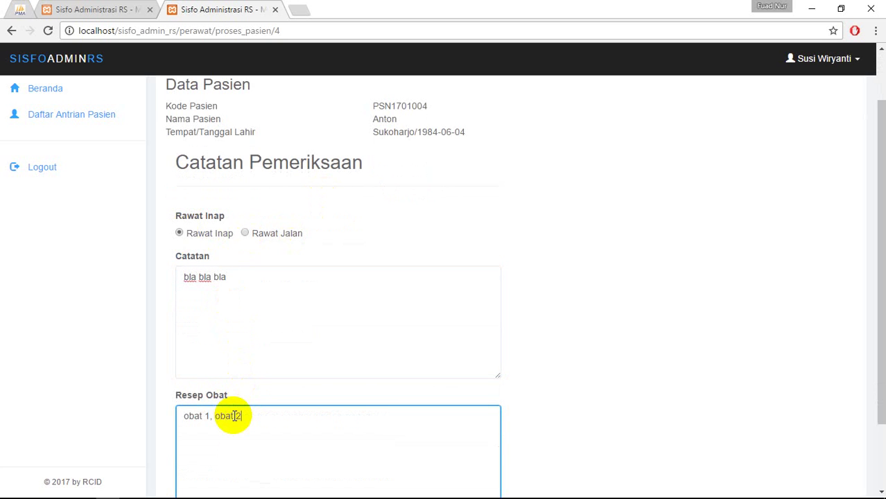
scroll(250, 395, down, 2)
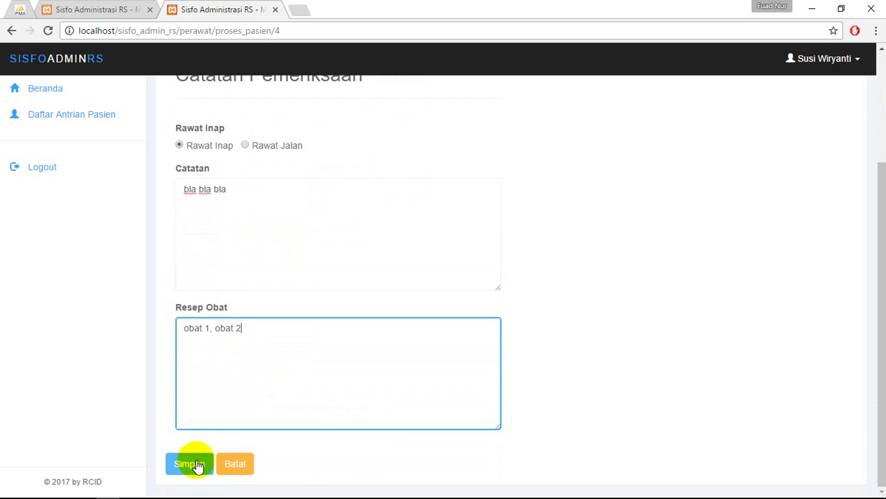
click(192, 462)
click(539, 101)
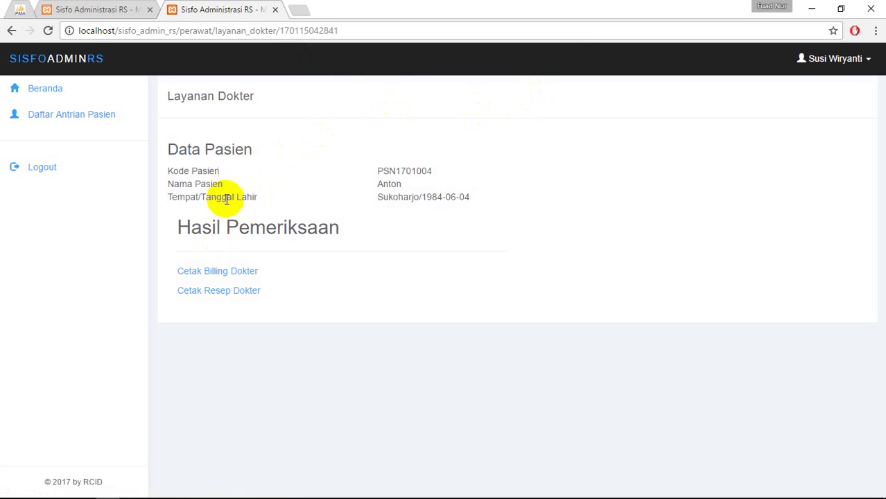
Step: Preview the doctor's billing and prescription printouts without printing, then close both
click(226, 271)
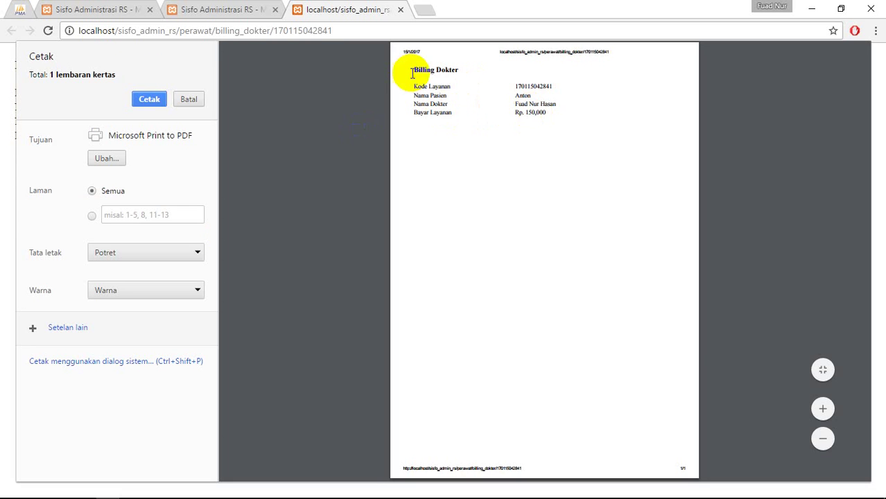
click(187, 101)
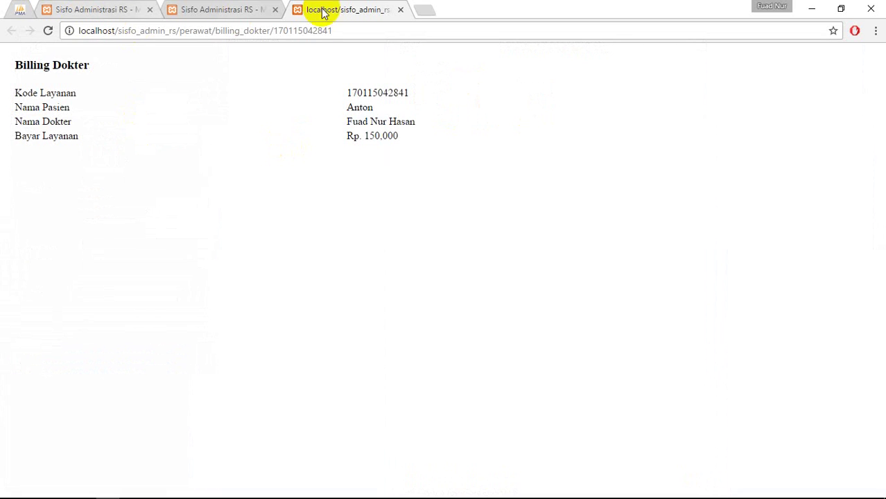
click(400, 10)
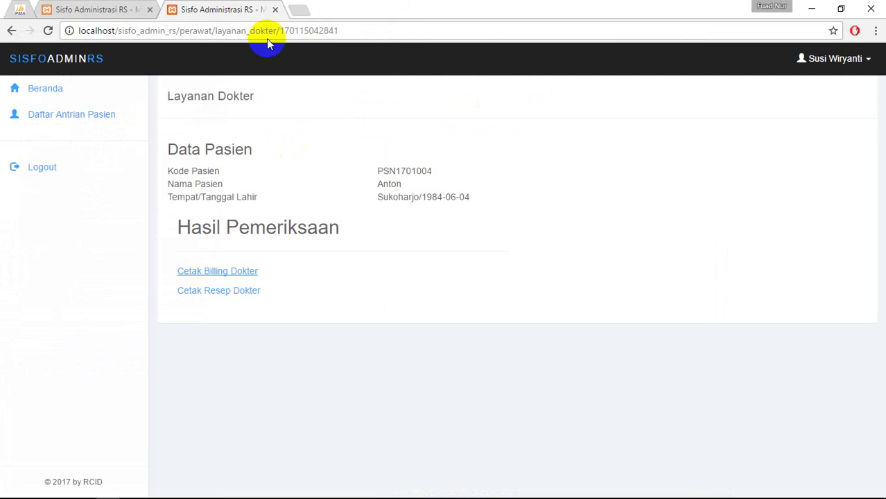
click(232, 291)
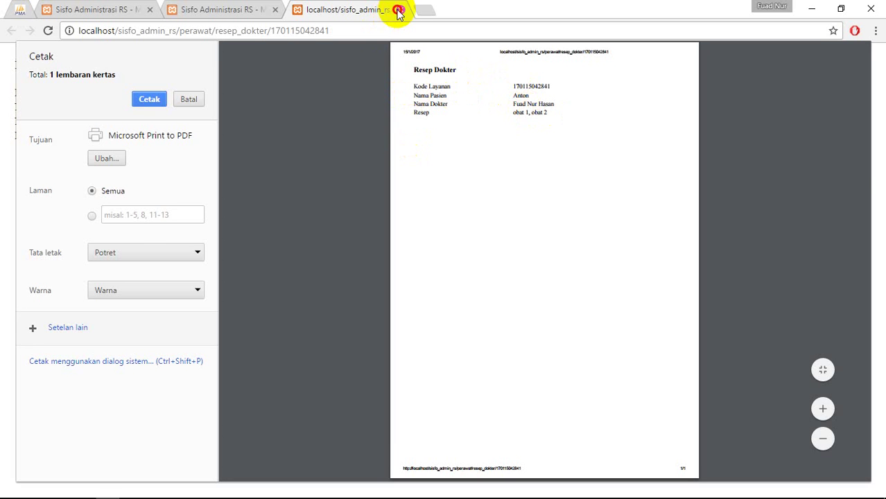
click(398, 10)
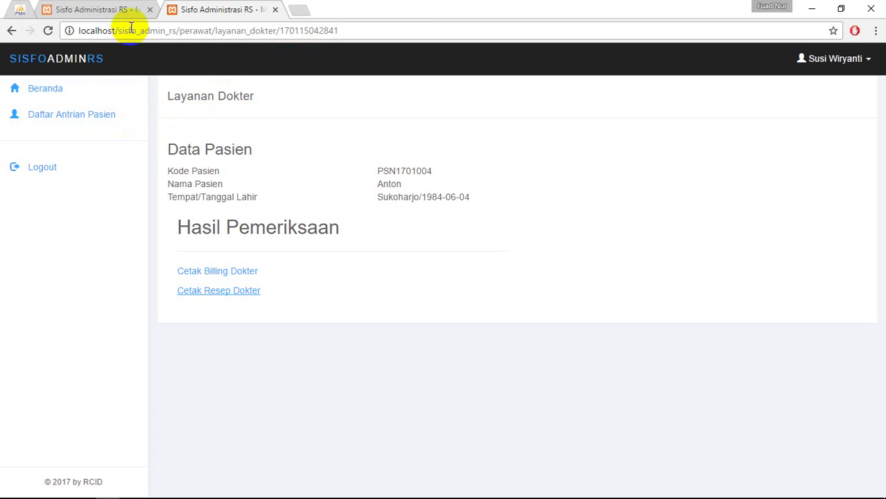
click(97, 9)
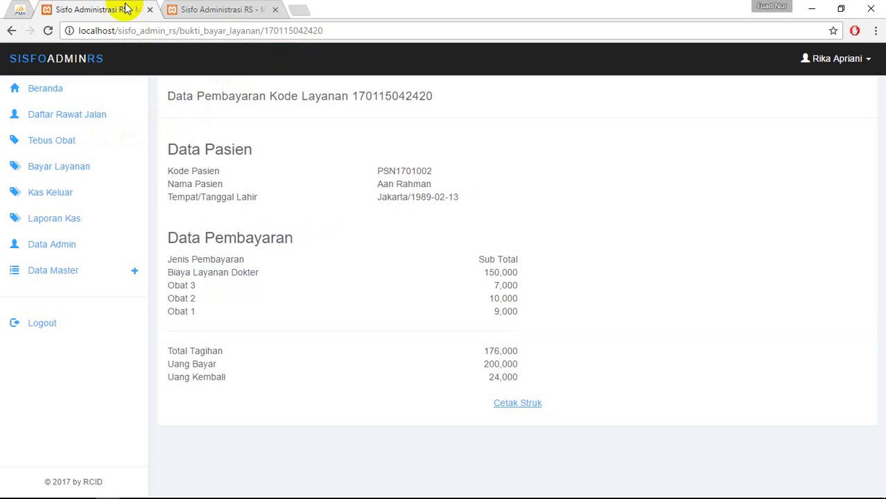
click(75, 141)
click(214, 11)
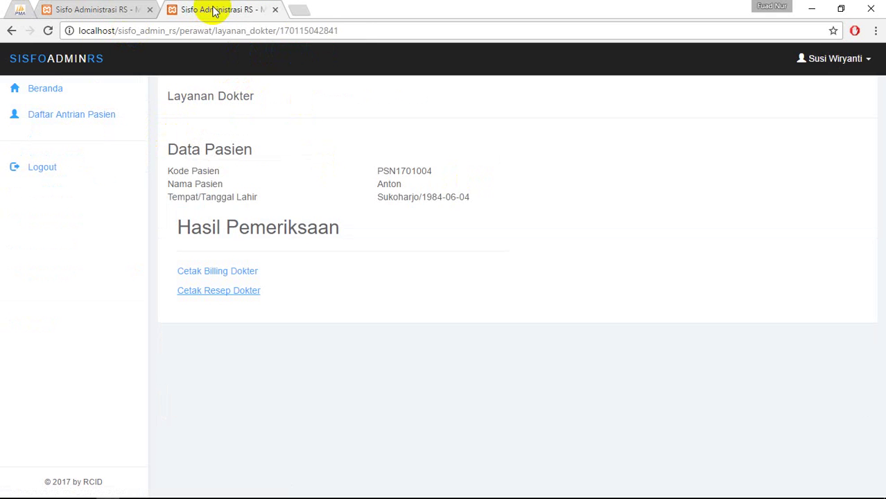
click(216, 291)
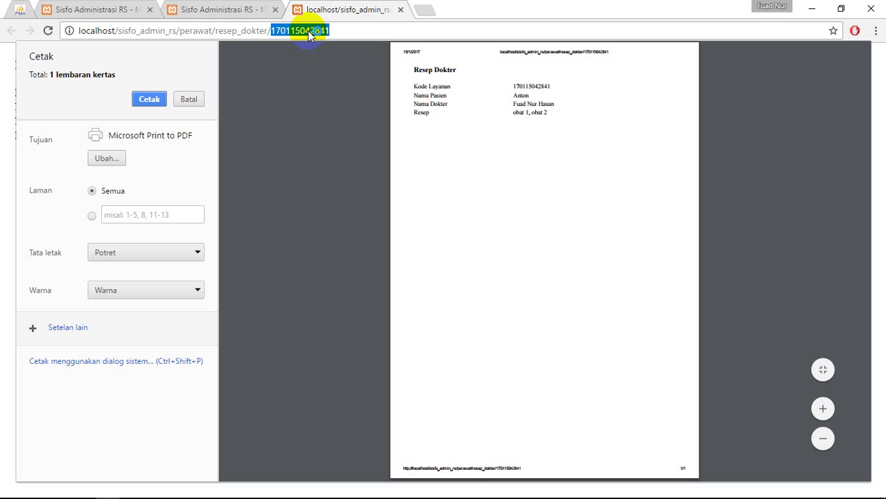
click(90, 10)
click(251, 157)
key(ctrl+v)
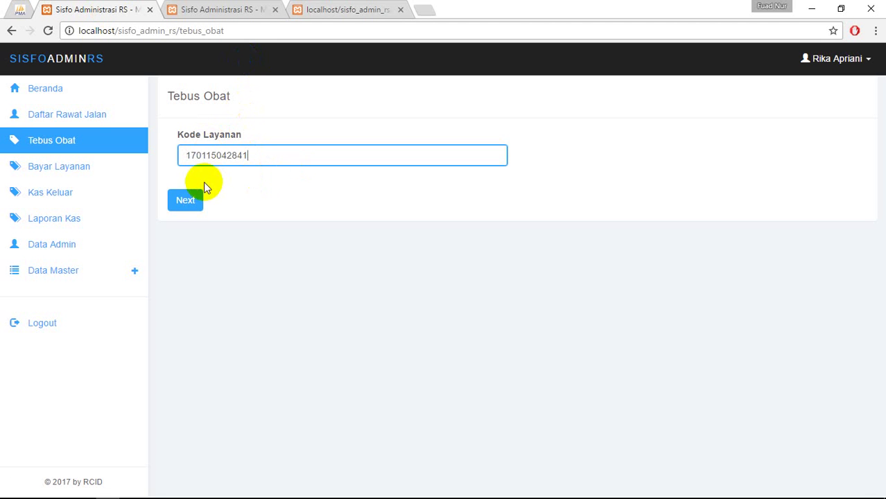
click(184, 201)
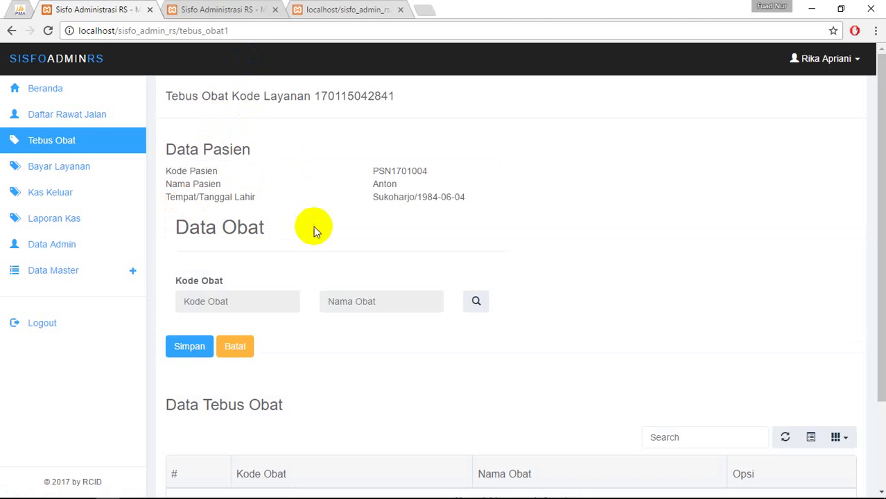
click(472, 303)
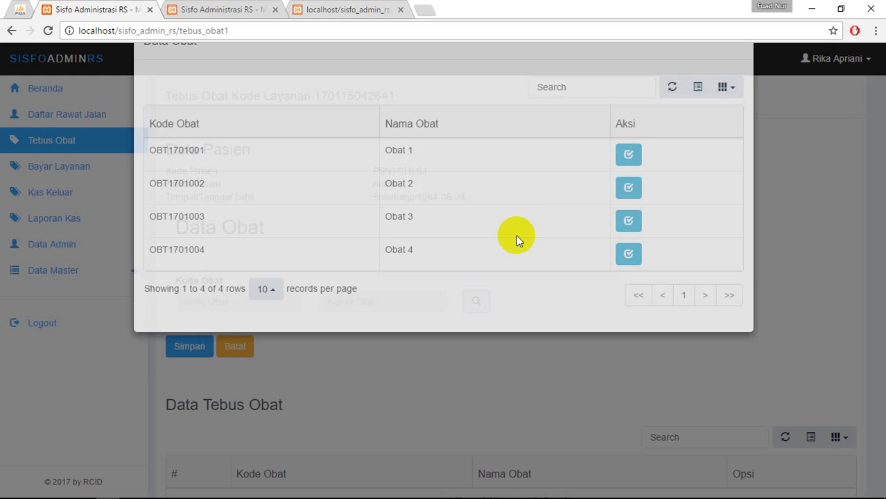
click(629, 201)
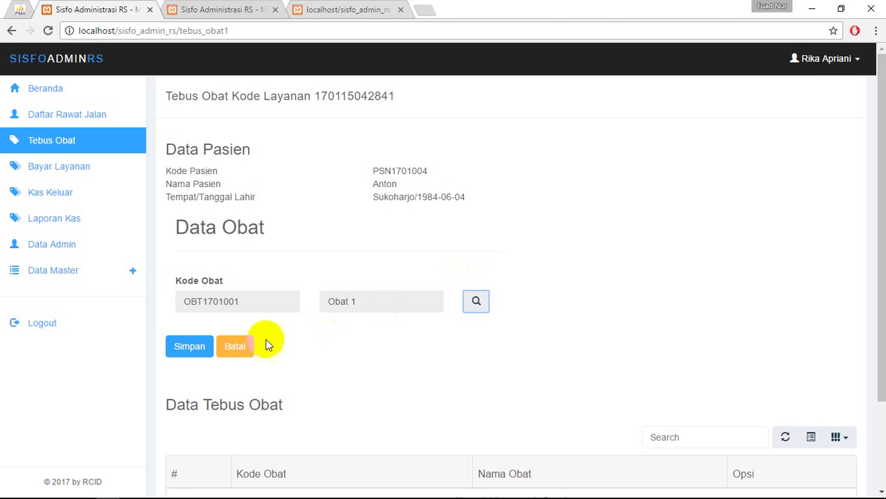
click(182, 346)
click(479, 300)
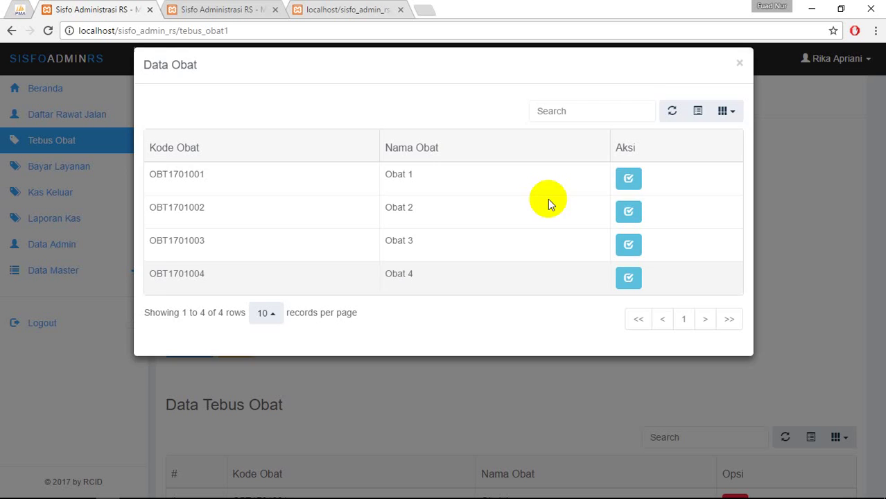
click(628, 229)
click(196, 349)
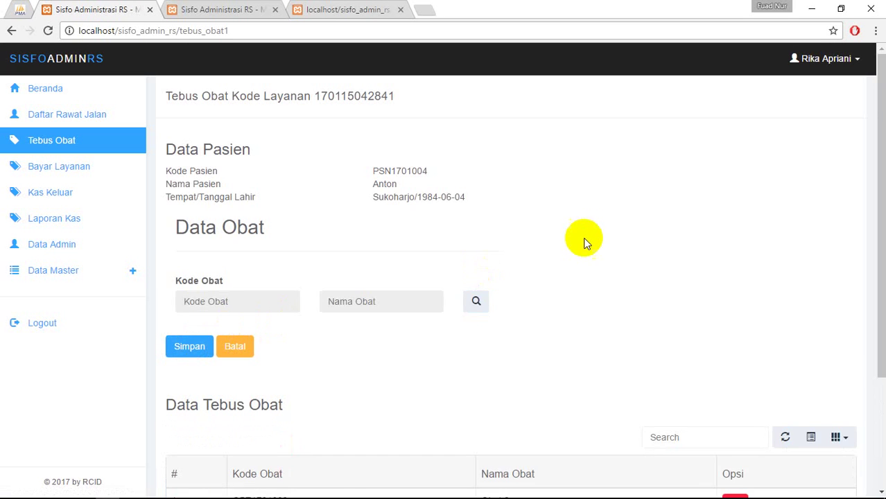
Step: Finish the medicine redemption, confirm it, and bring up the Bayar Layanan form
scroll(589, 239, down, 3)
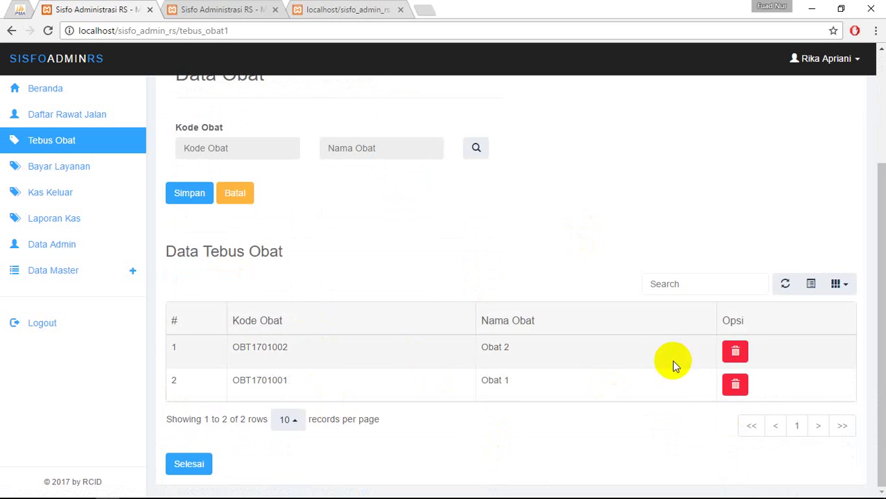
click(189, 464)
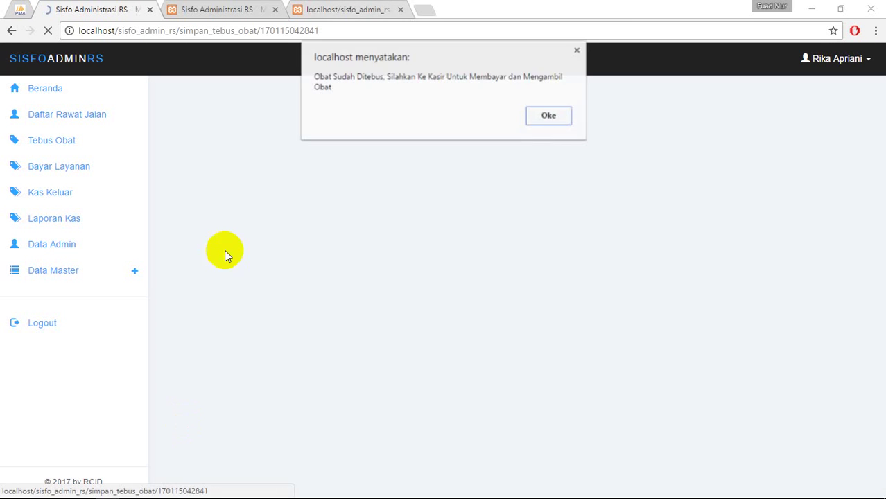
click(549, 115)
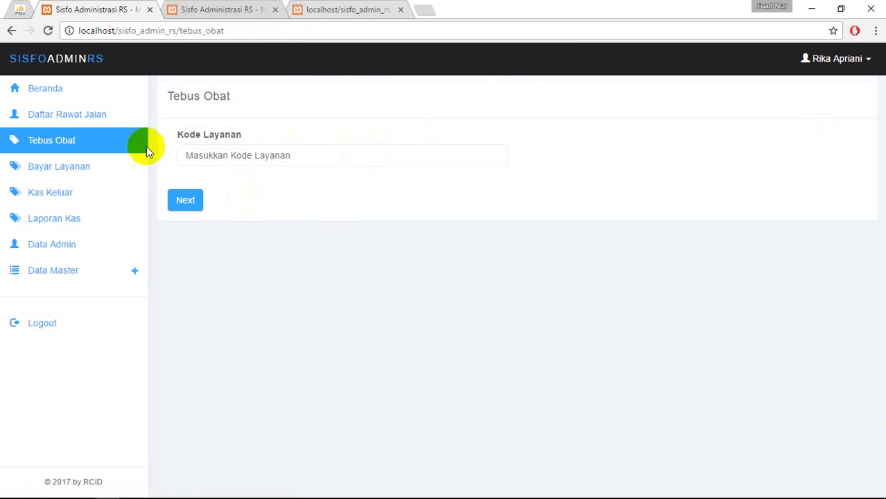
click(61, 173)
click(221, 154)
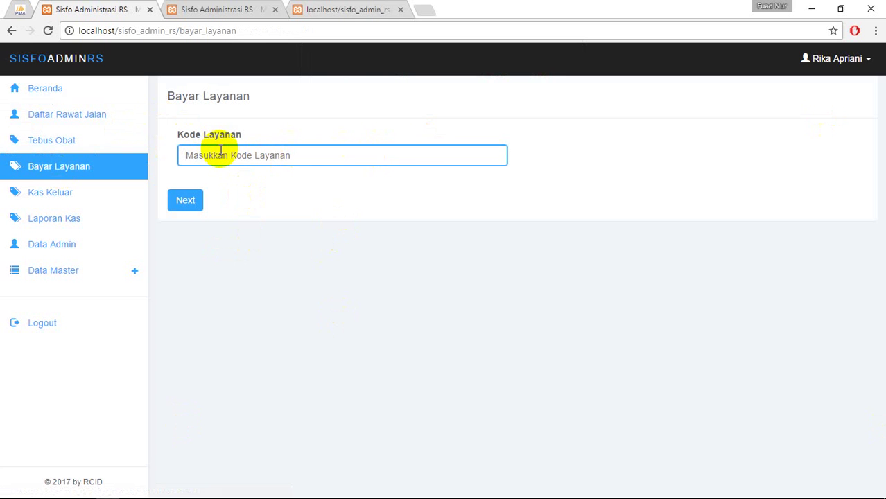
click(208, 174)
click(188, 199)
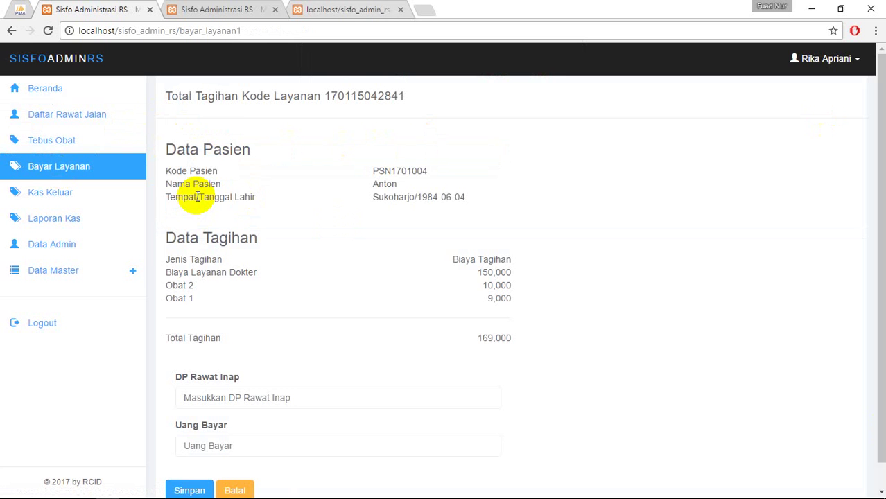
scroll(275, 166, down, 1)
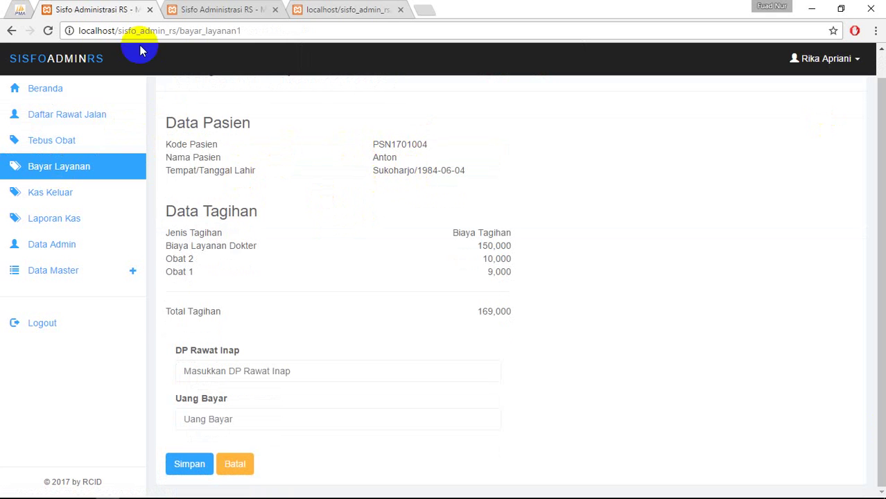
click(25, 12)
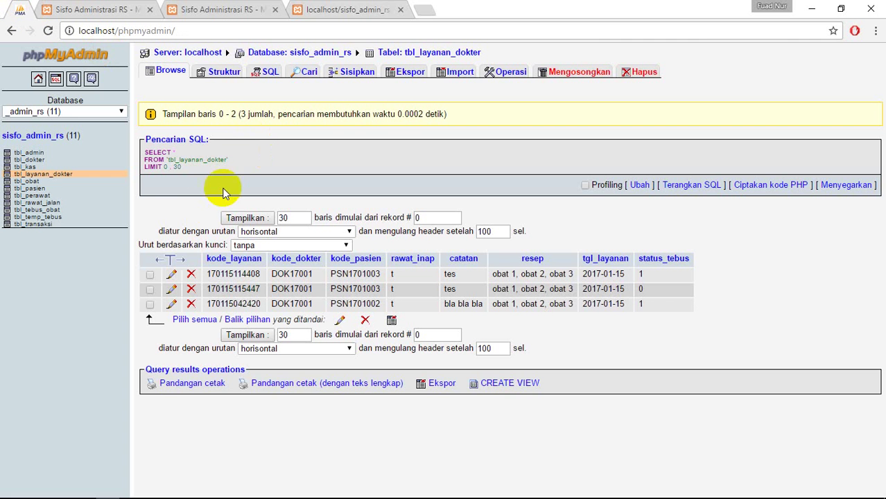
Step: Compare the patient code on Layanan Dokter with tbl_layanan_dokter, then return to Bayar Layanan
click(165, 74)
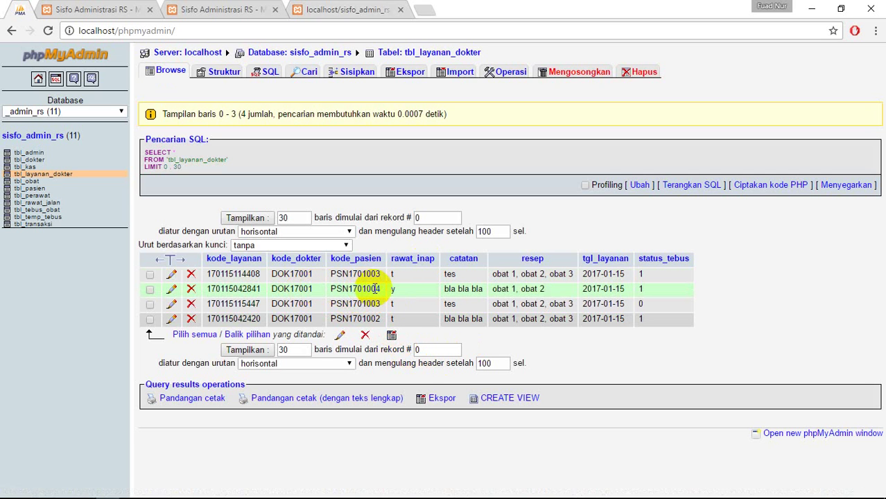
click(256, 13)
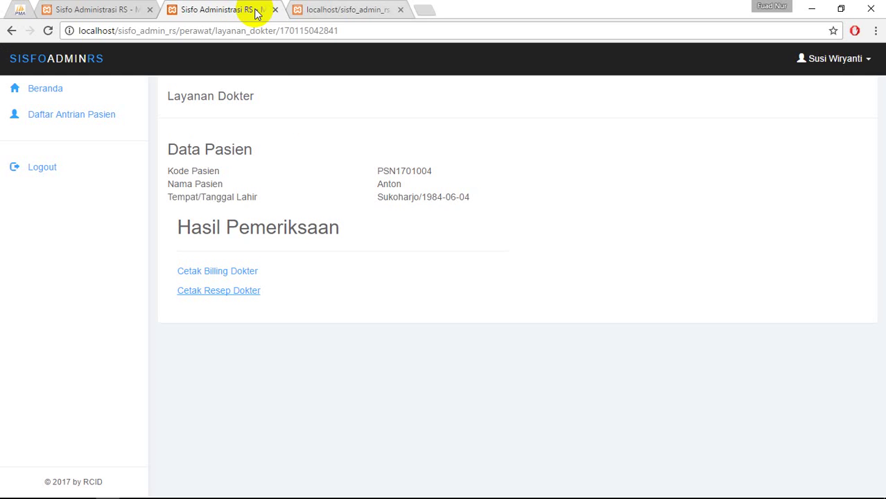
drag(421, 171, 434, 170)
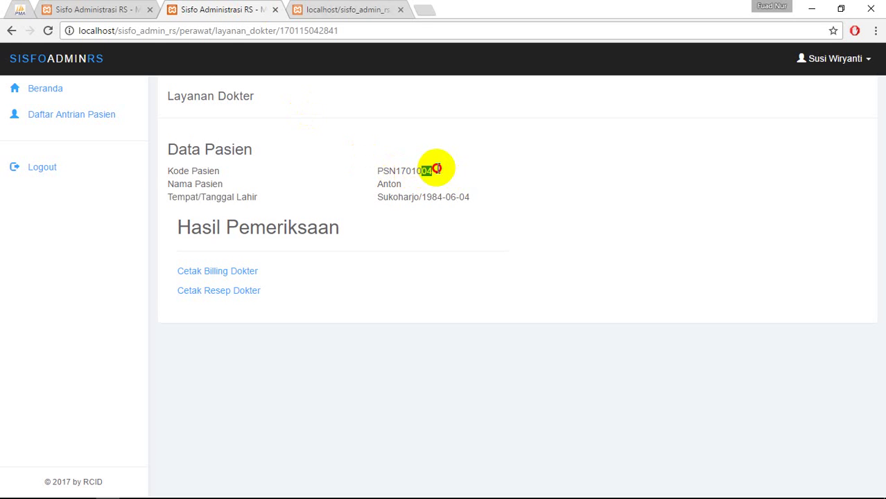
click(111, 10)
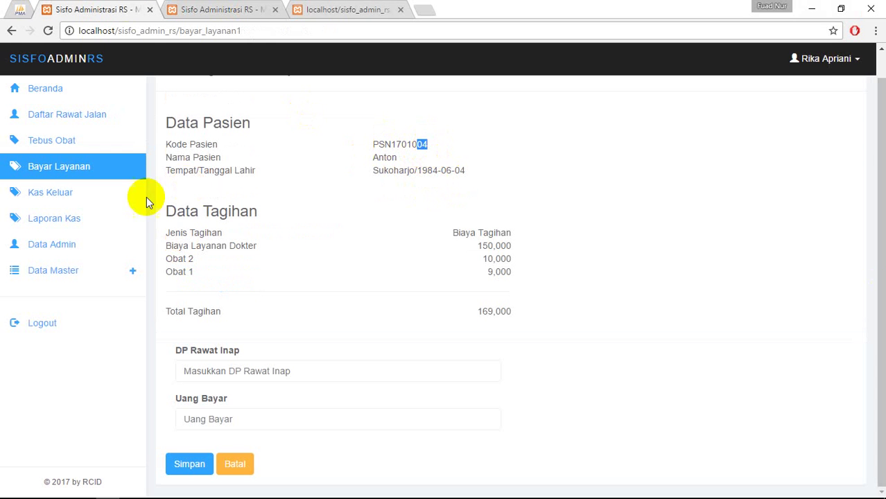
click(19, 11)
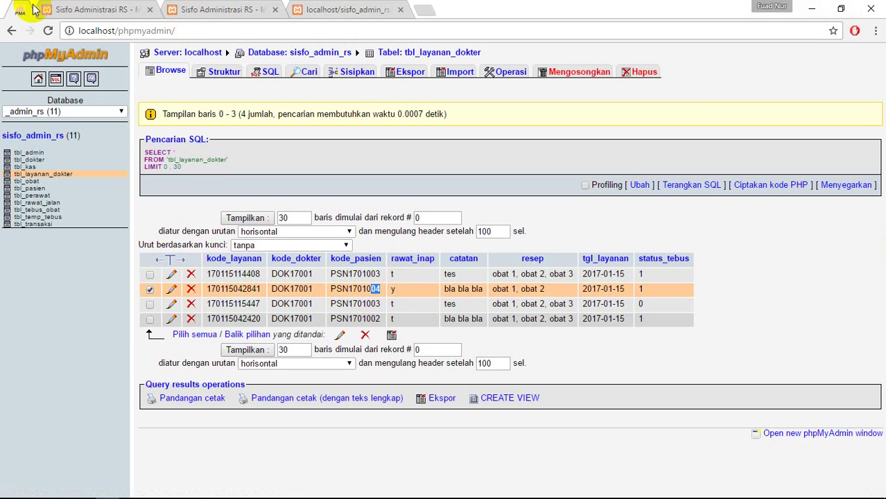
click(73, 8)
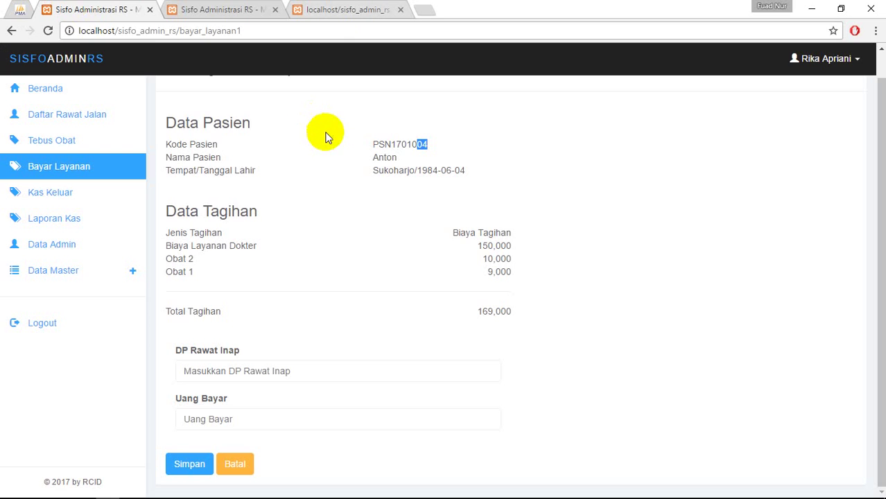
click(274, 371)
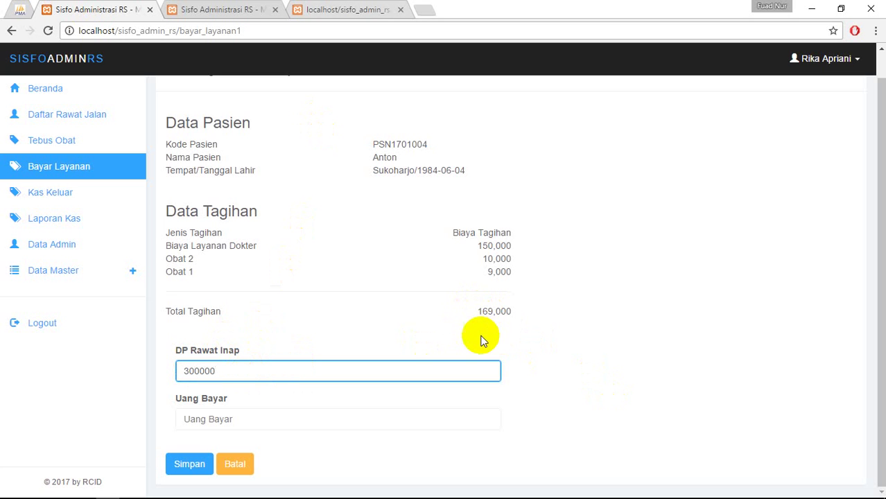
Step: Save the payment with 300000 inpatient down payment and 500000 paid, leaving 31,000 change
click(212, 420)
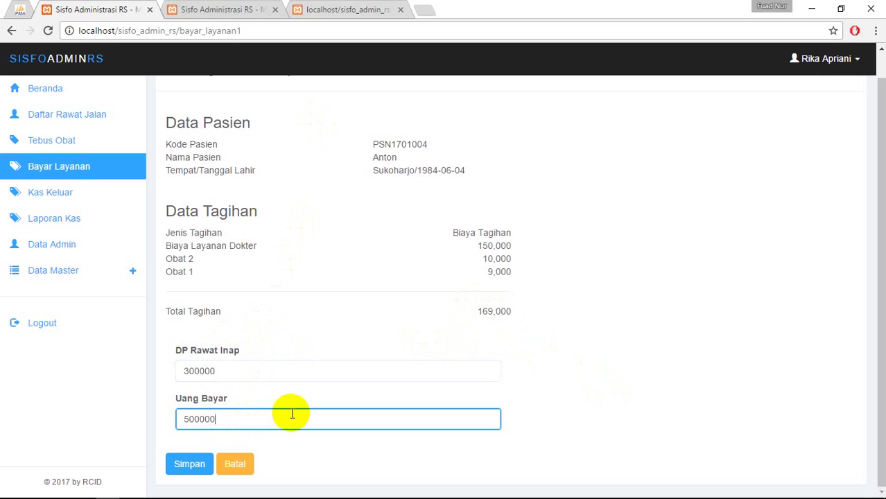
click(185, 463)
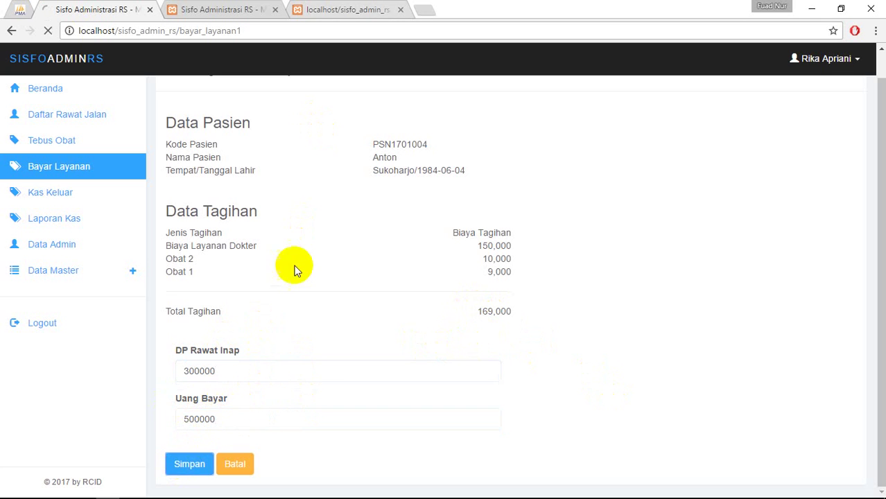
click(538, 106)
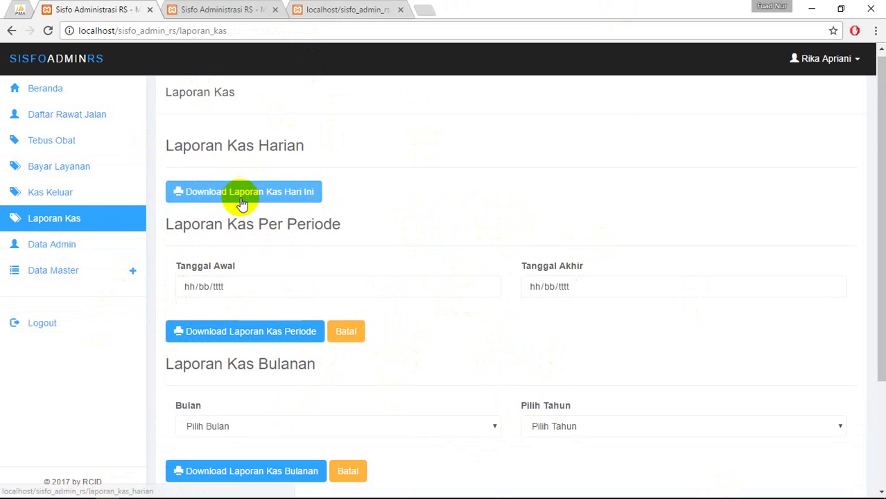
Step: Download today's cash report as a laporan_kas .xls file and open it
scroll(250, 204, down, 1)
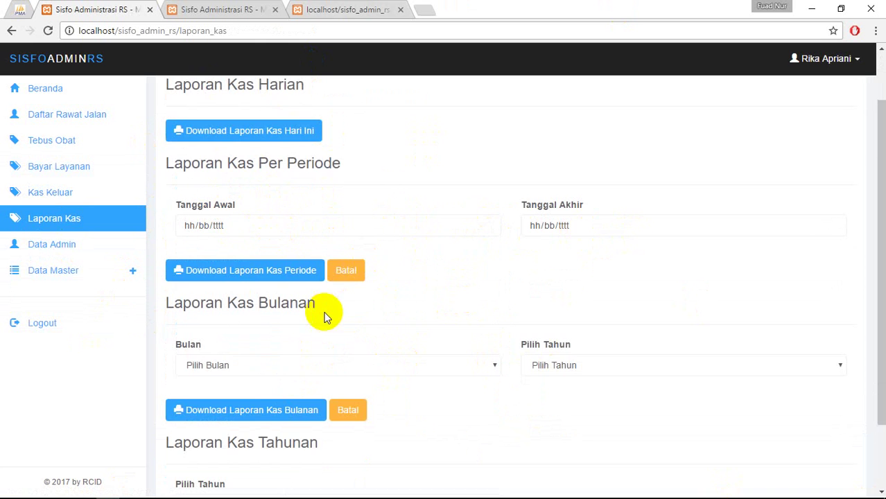
scroll(322, 309, down, 2)
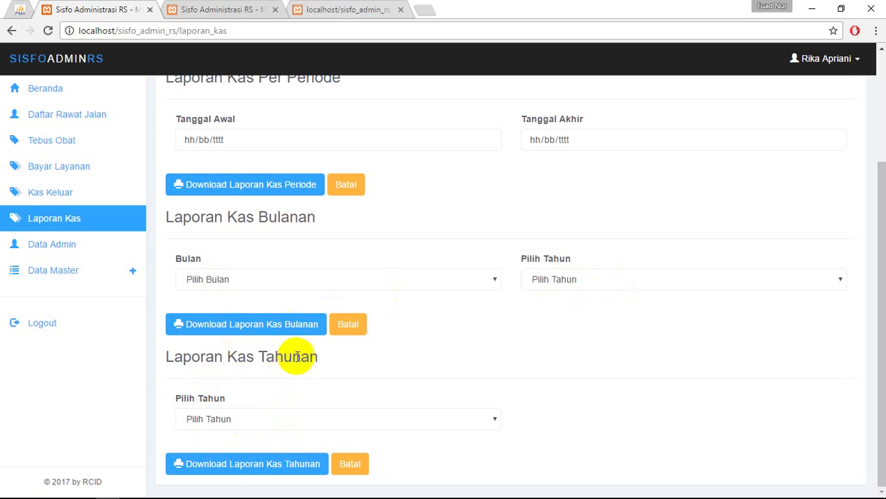
click(249, 422)
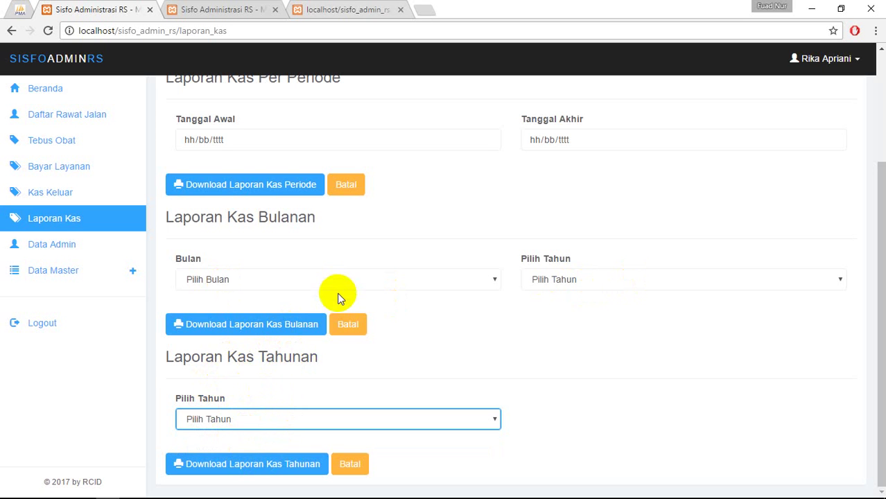
scroll(347, 305, up, 2)
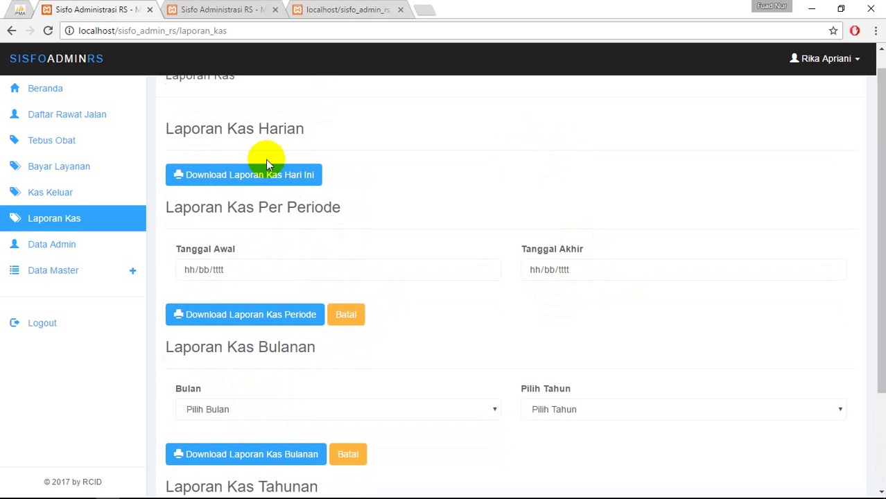
click(257, 179)
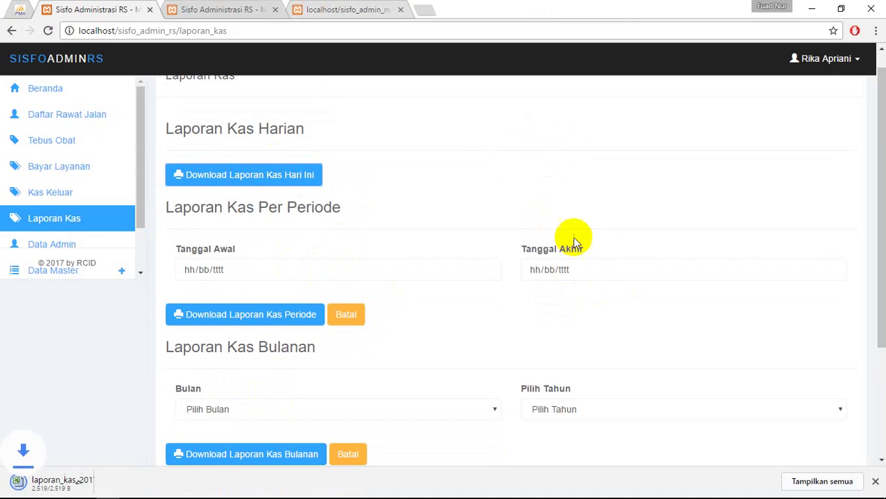
click(62, 484)
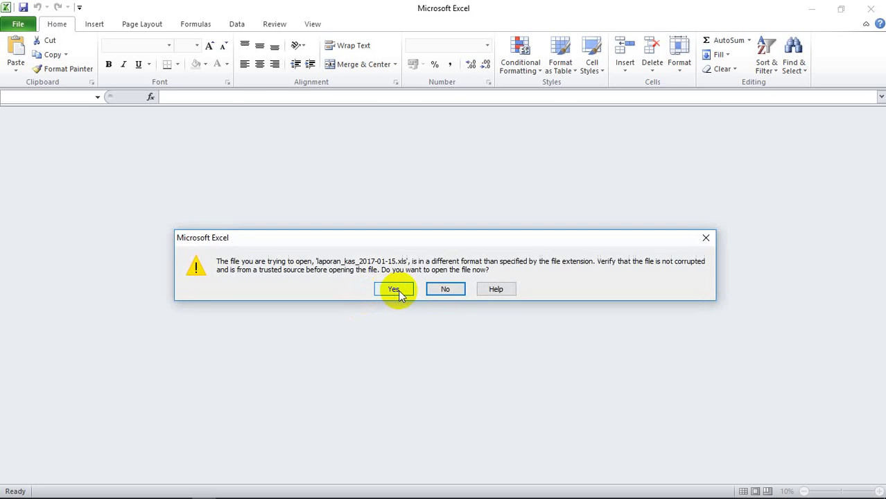
Step: Open laporan_kas_2017-01-15, check B14–B16 totals (1314000, 200000, 1114000), then close Excel
click(395, 290)
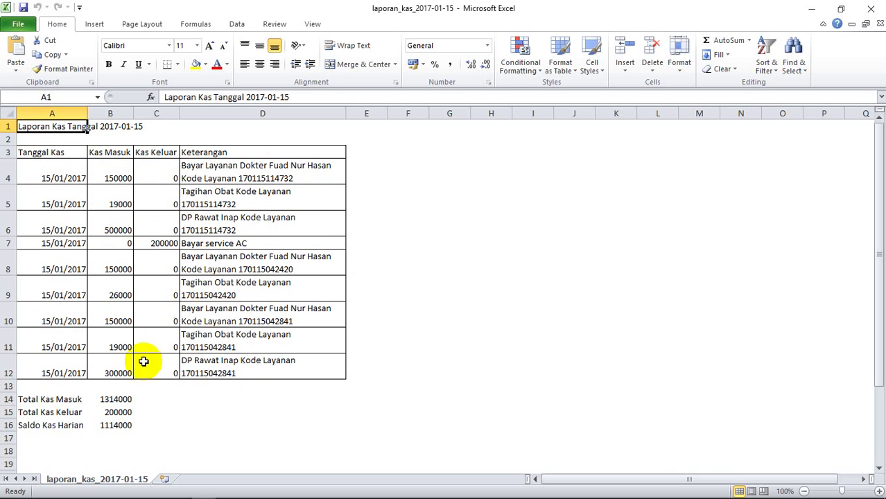
click(115, 401)
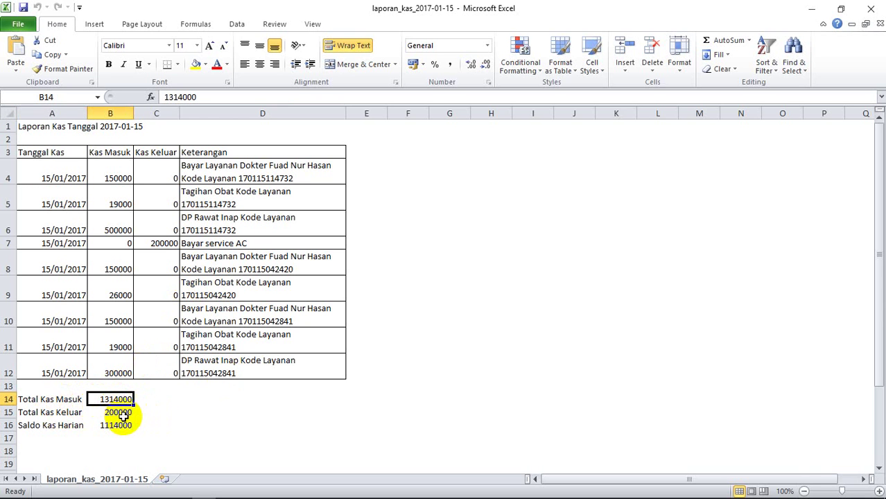
click(119, 413)
click(105, 426)
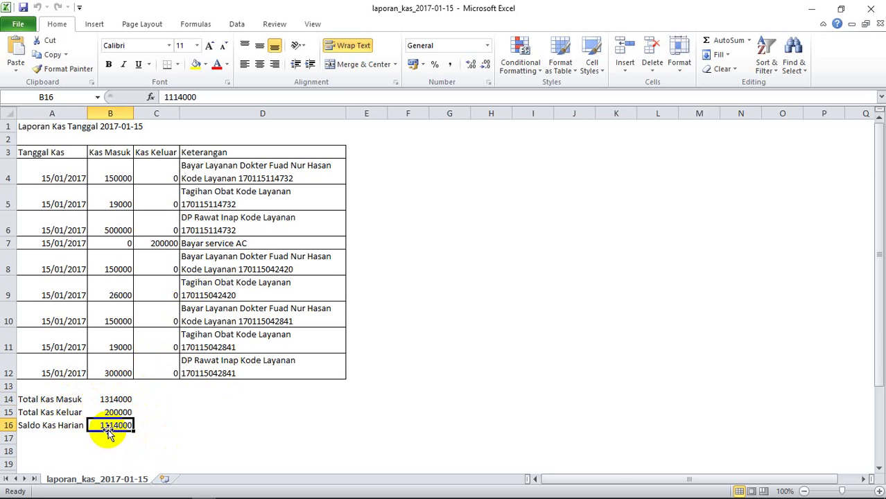
scroll(203, 382, down, 1)
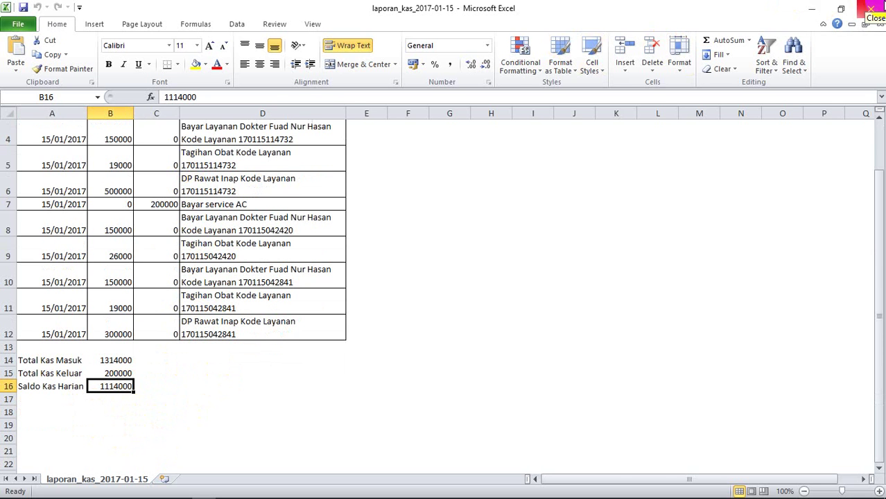
click(870, 8)
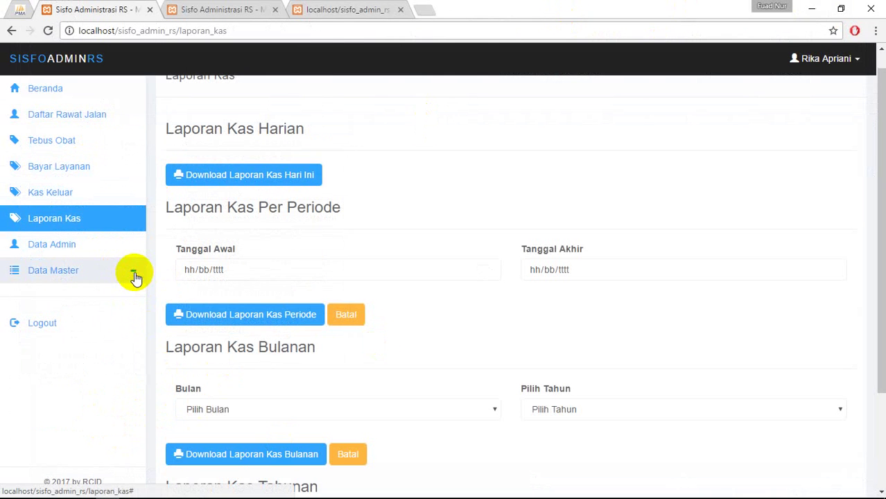
Step: Open Master Dokter under Data Master and bring up the Tambah Dokter form
click(134, 273)
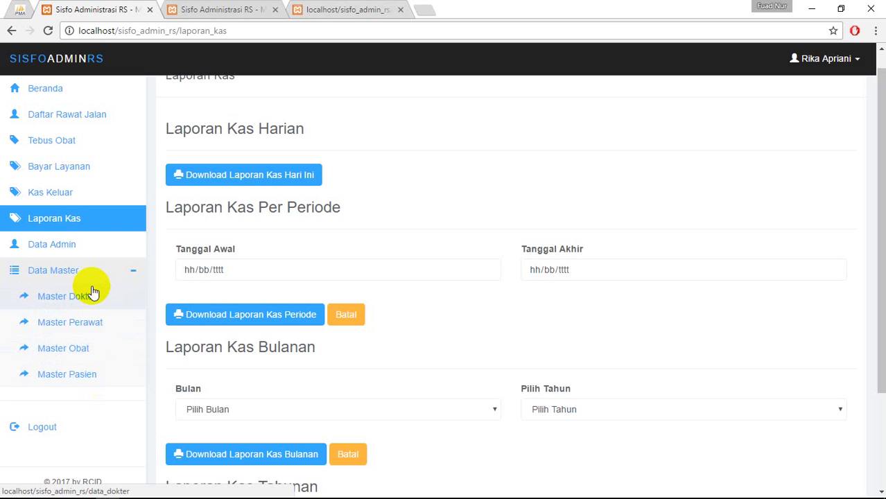
click(86, 305)
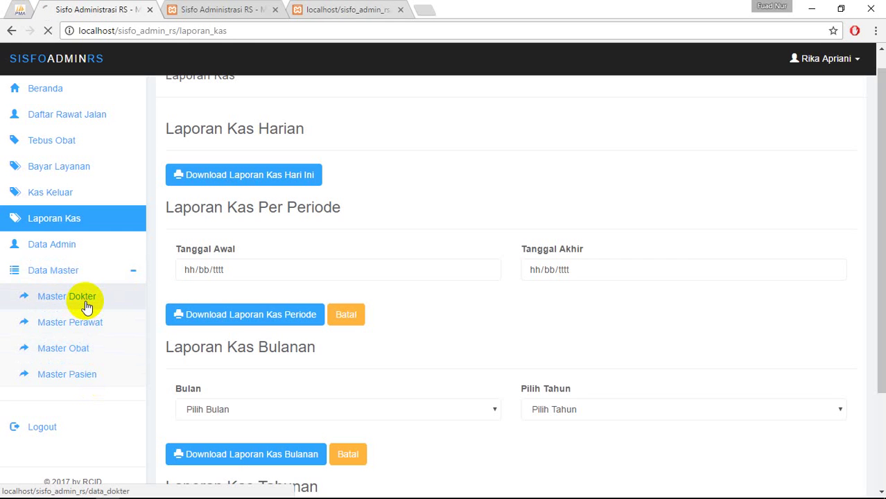
click(329, 95)
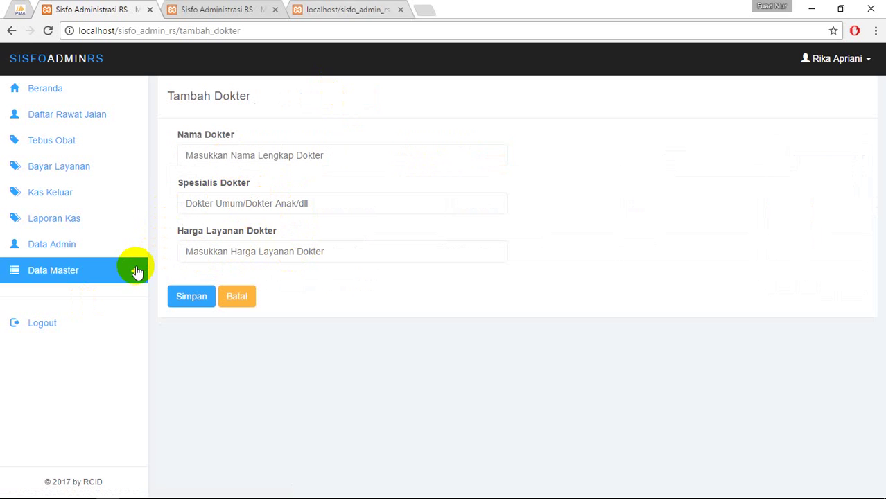
Step: Open Master Perawat's Tambah Perawat form, browse Nama Dokter choices unchanged, then go to Pendaftaran Rawat Jalan
click(132, 270)
click(95, 321)
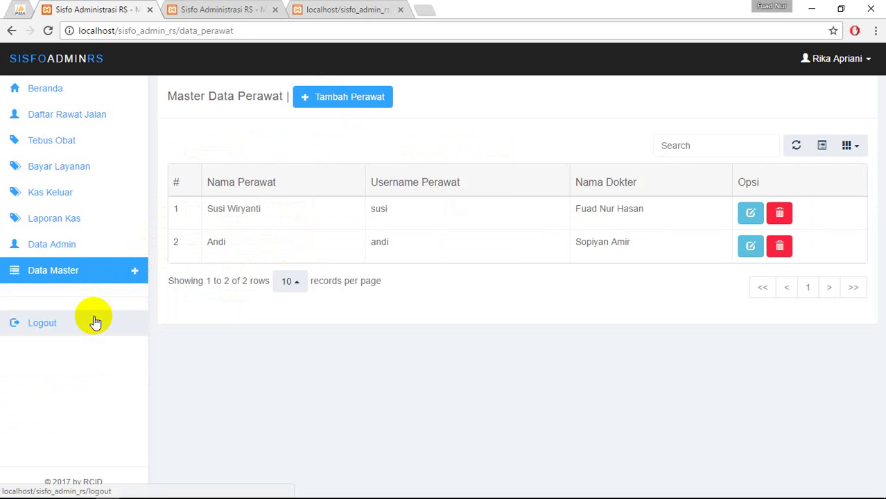
click(327, 94)
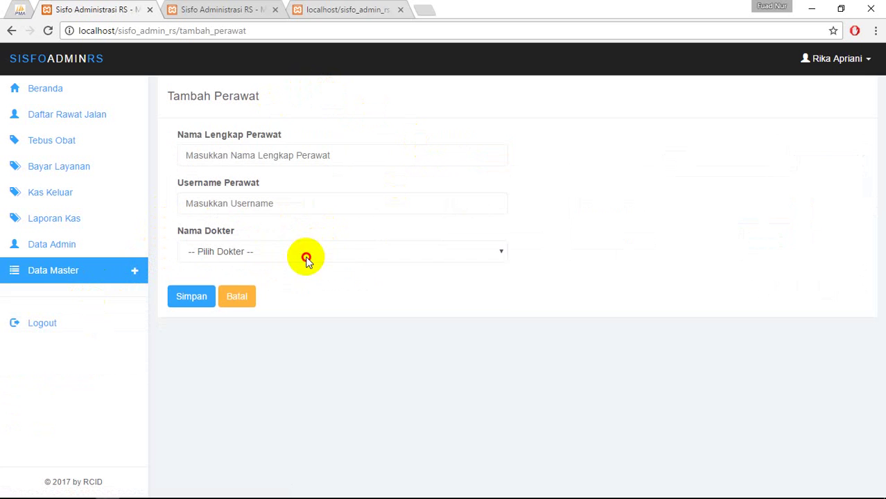
click(305, 254)
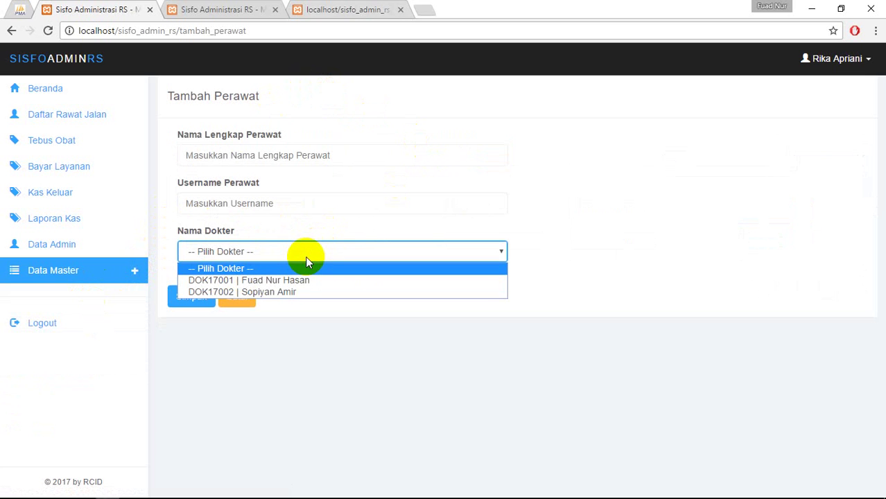
click(306, 256)
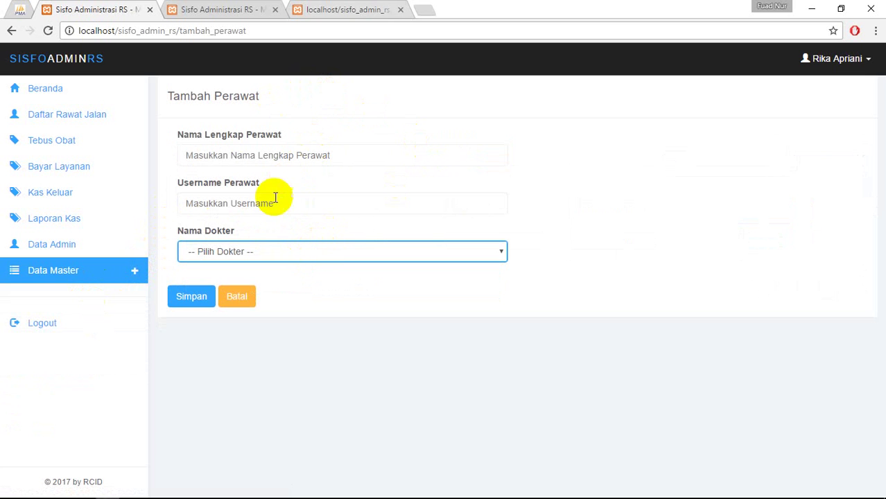
click(270, 250)
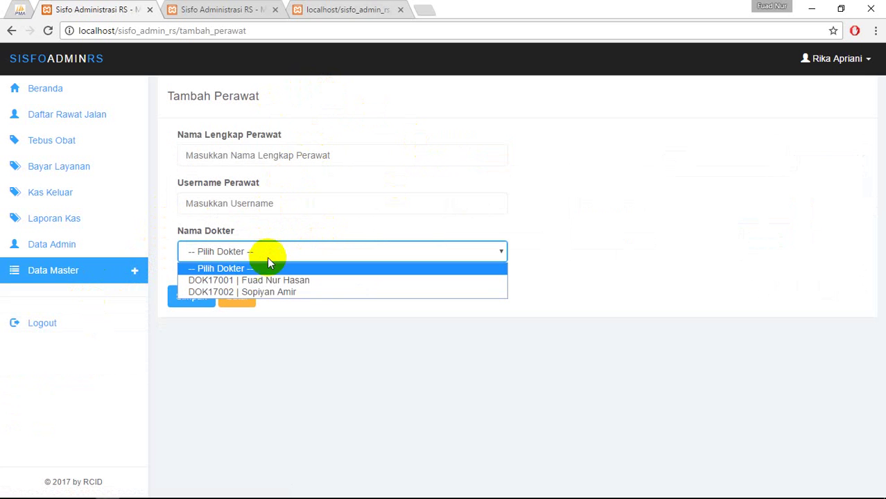
click(313, 354)
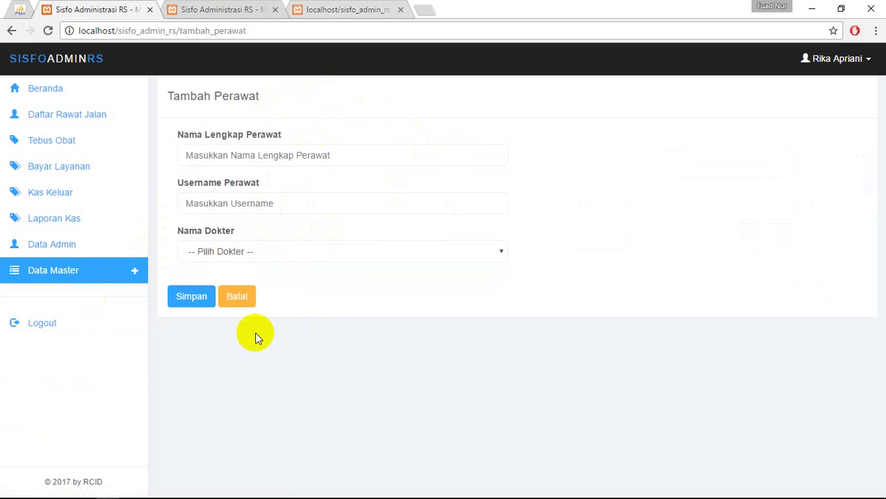
click(129, 116)
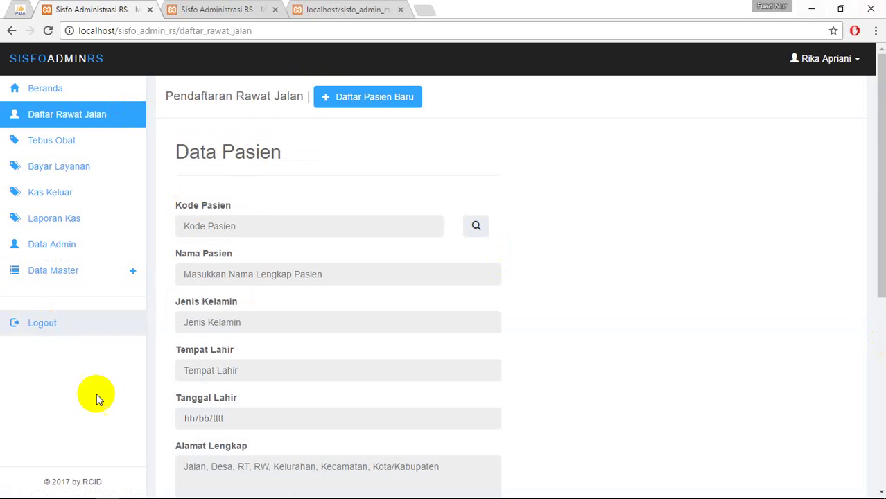
scroll(326, 422, down, 3)
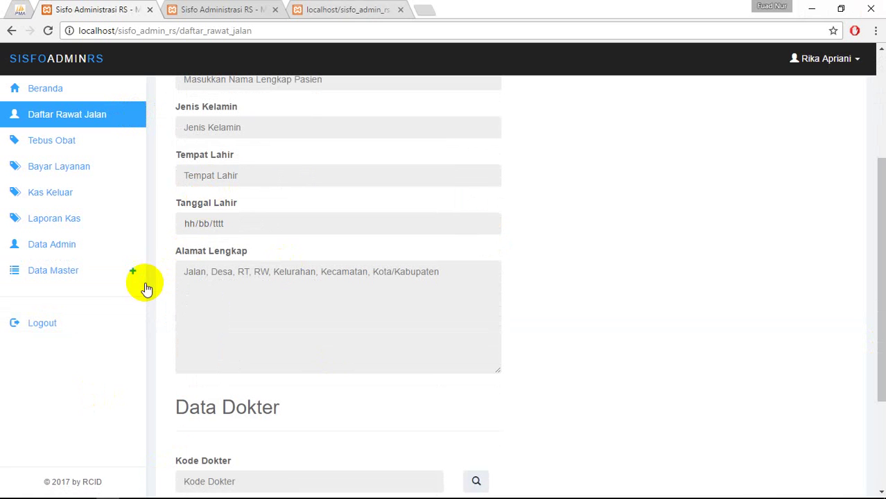
click(179, 491)
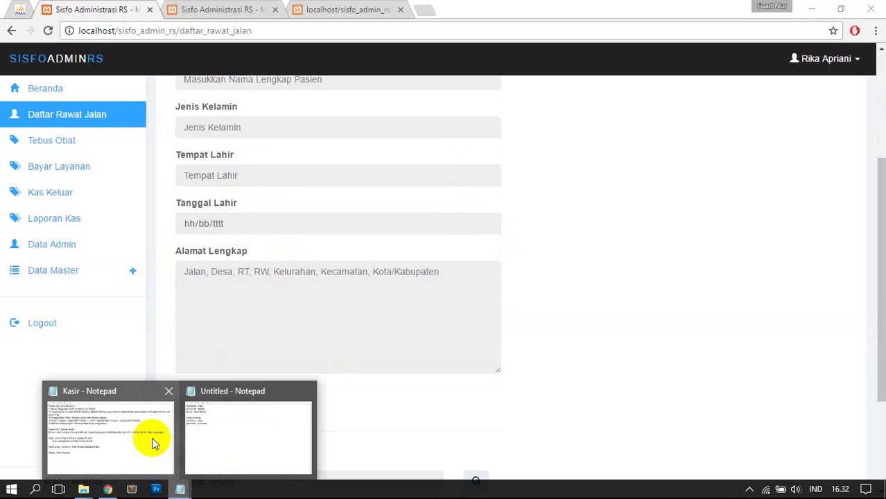
click(154, 439)
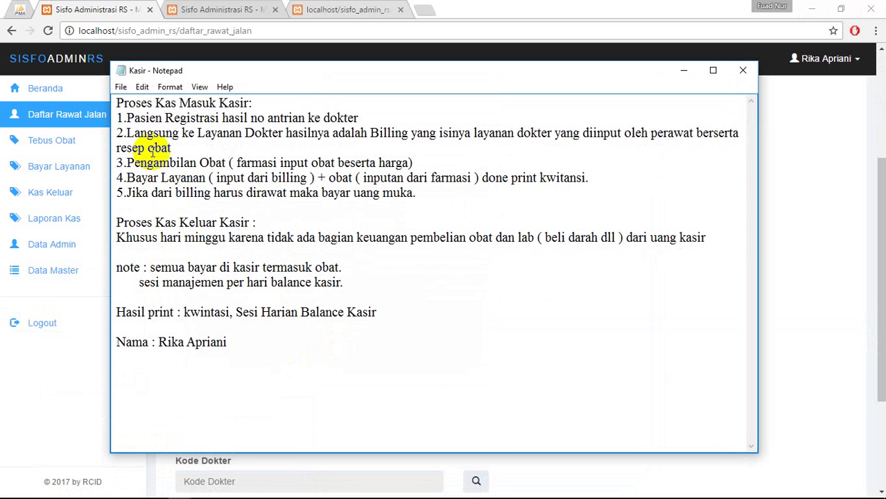
drag(128, 130, 175, 147)
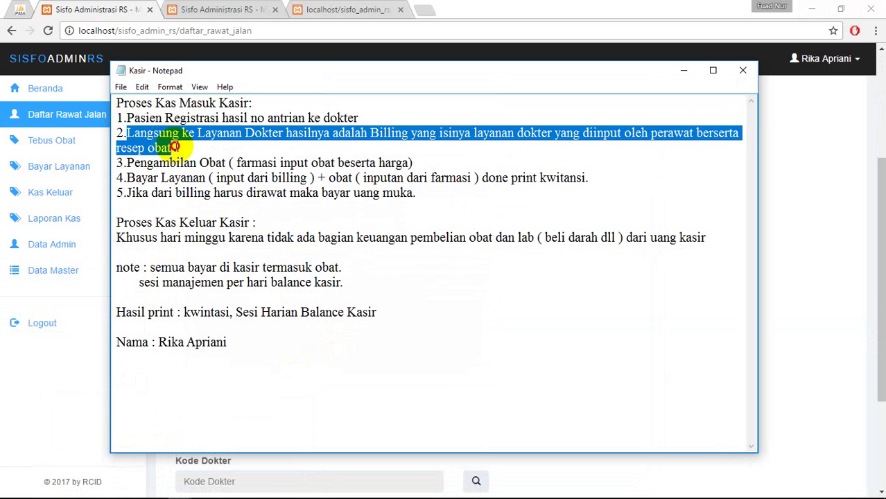
drag(641, 137, 681, 132)
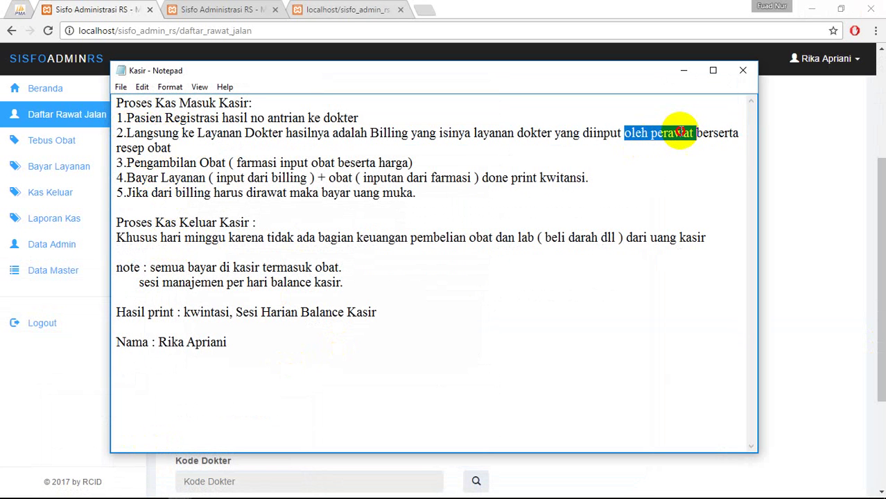
click(740, 72)
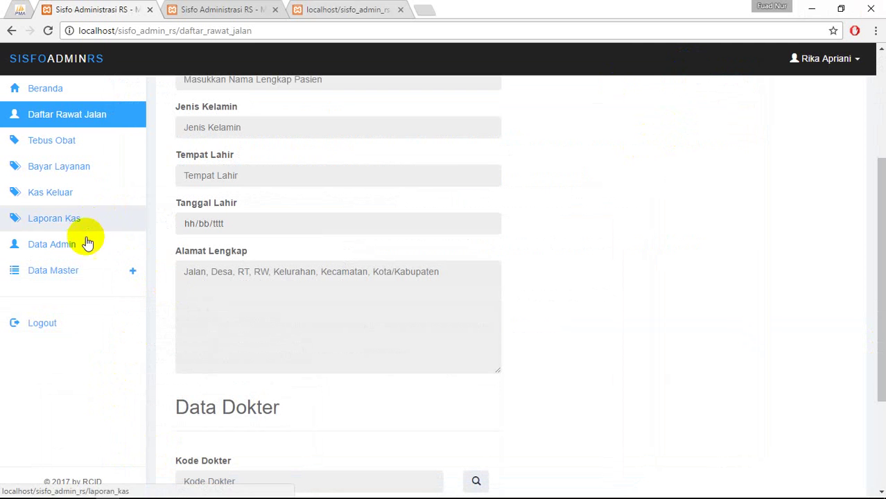
Step: Log the nurse account out from its Ganti Password page, closing the extra localhost tab
click(213, 10)
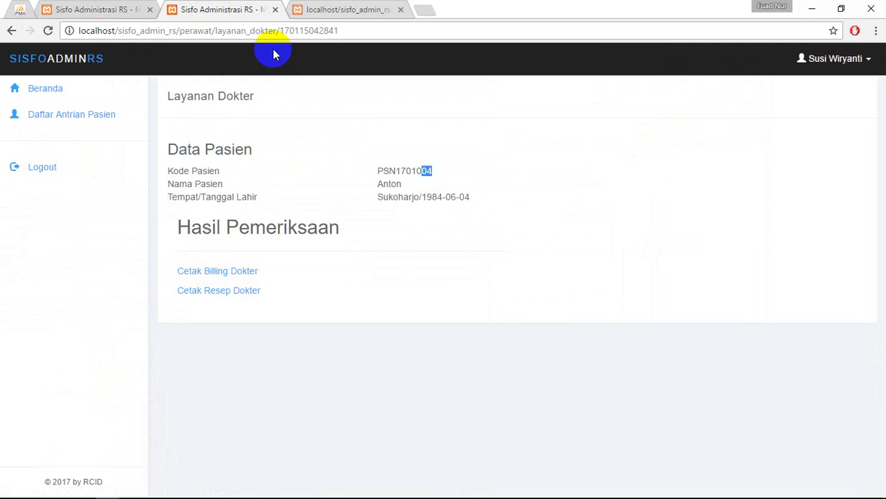
click(835, 61)
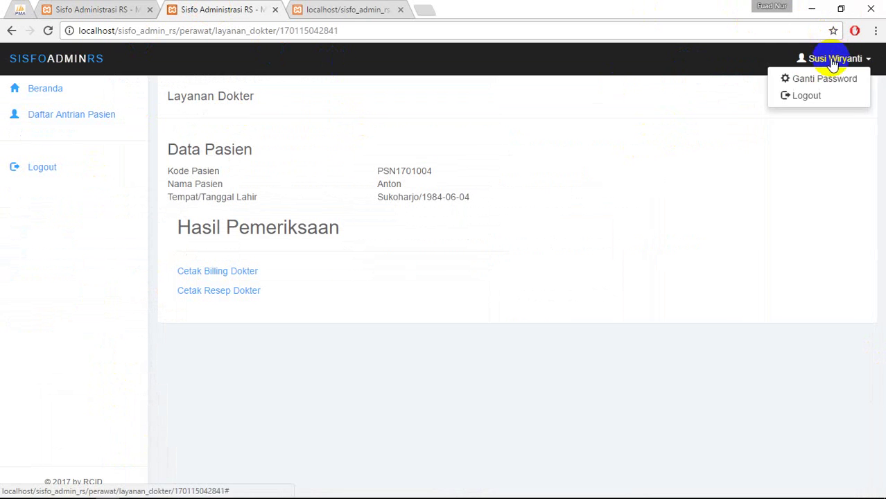
click(790, 76)
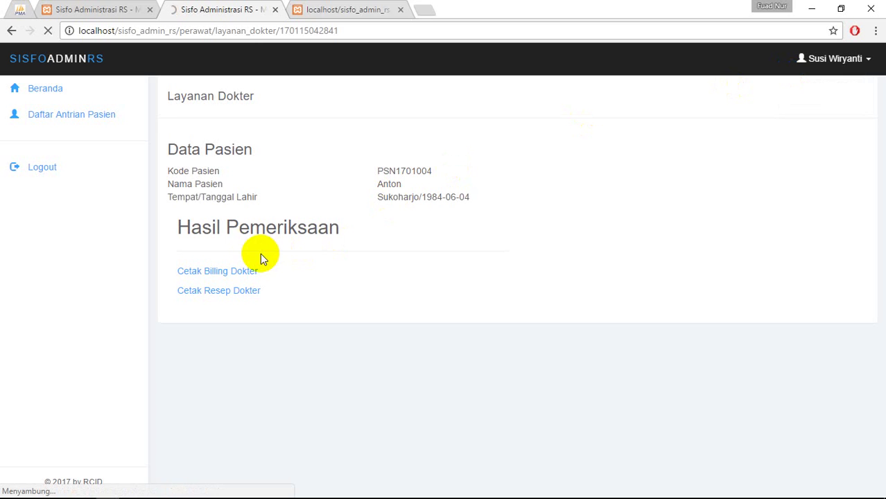
click(399, 10)
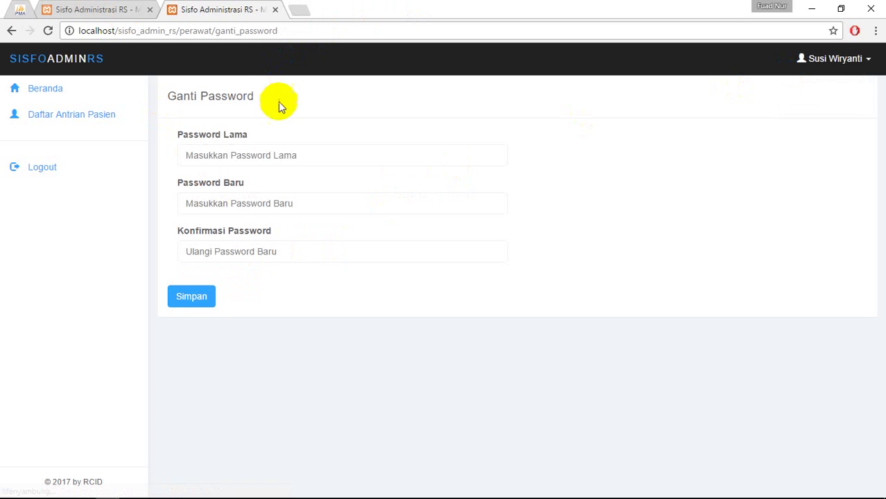
click(247, 156)
click(242, 206)
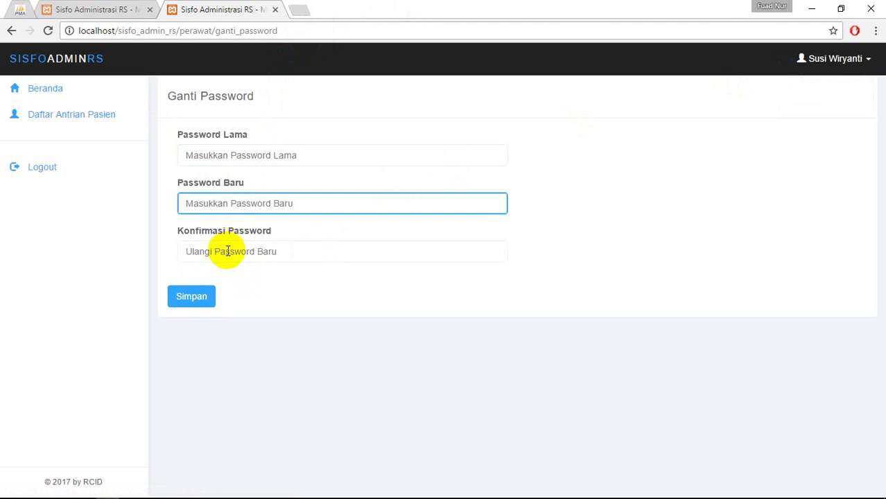
click(228, 251)
click(257, 153)
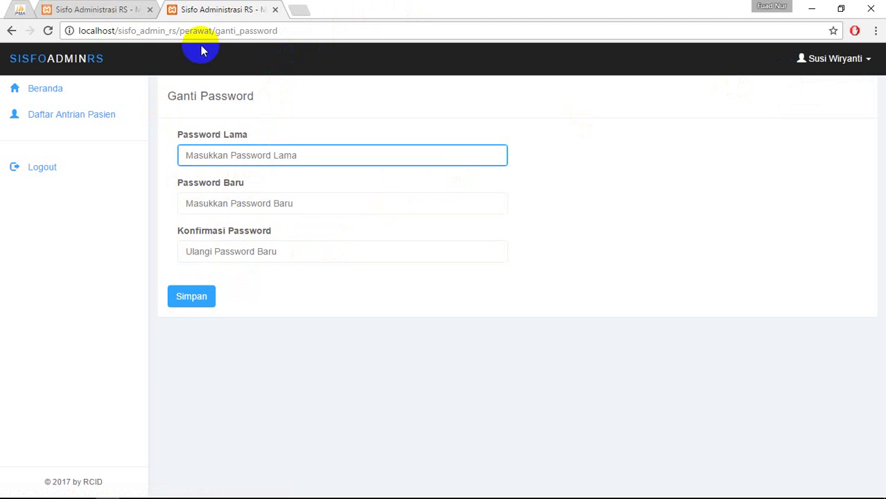
click(43, 170)
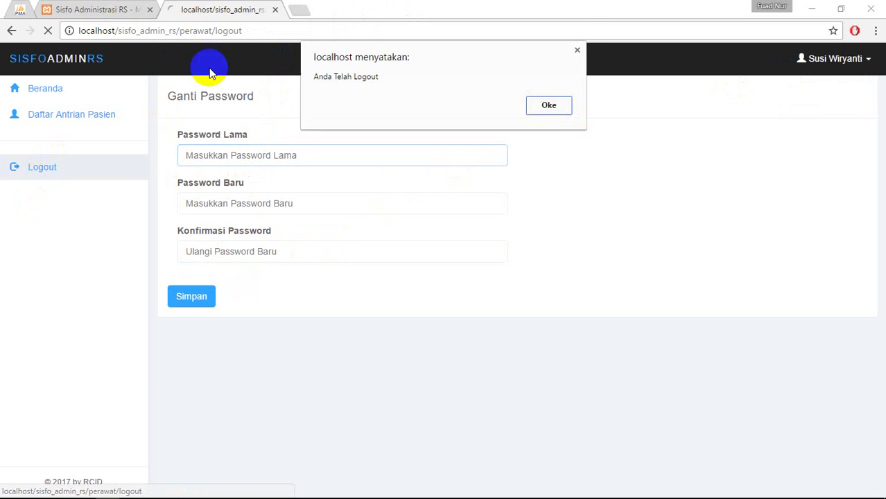
click(547, 118)
click(226, 36)
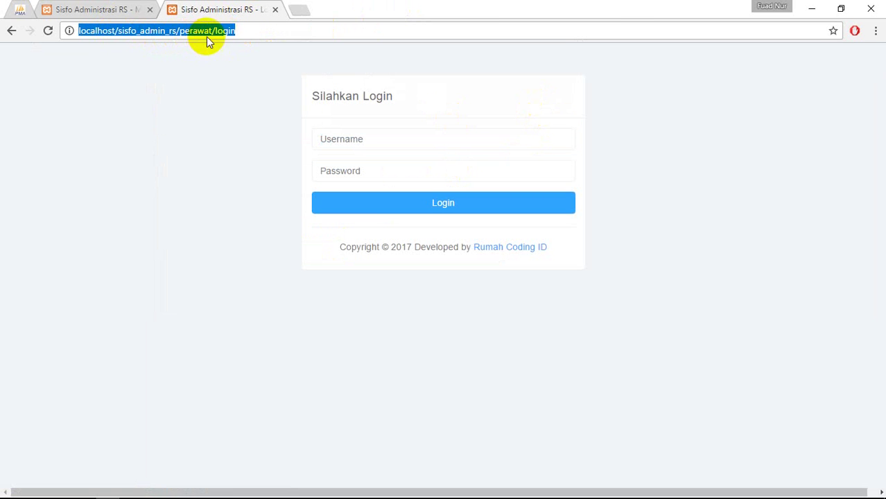
Step: Log the cashier account out through the user menu on the registration tab
click(117, 12)
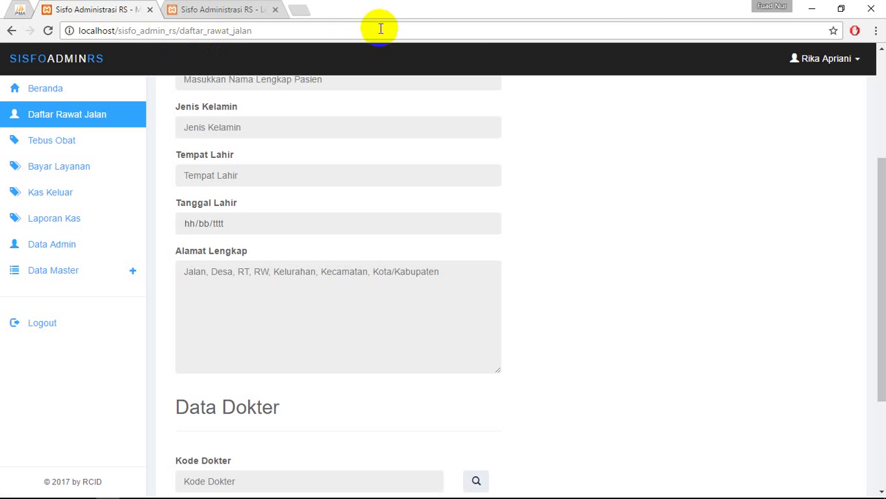
click(243, 8)
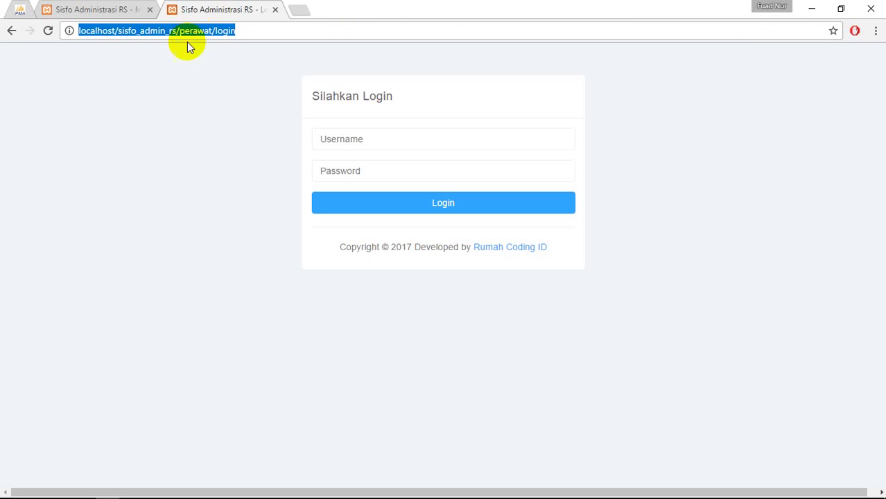
click(128, 12)
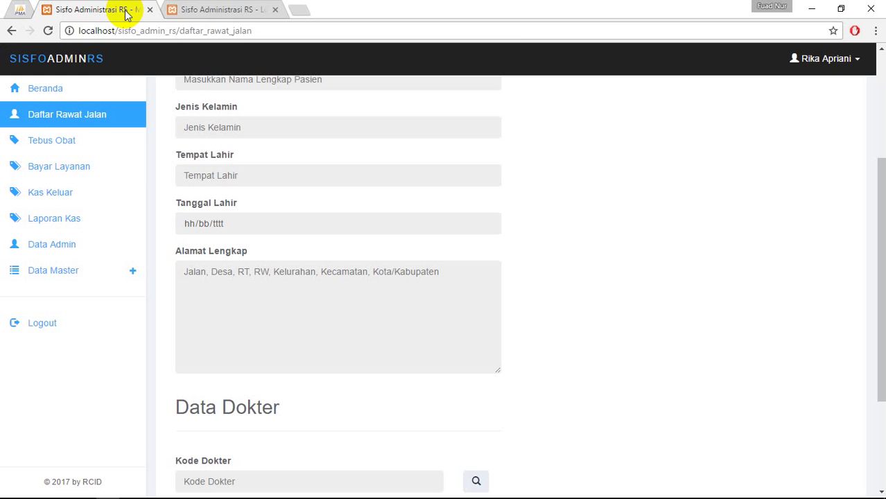
click(818, 61)
click(787, 91)
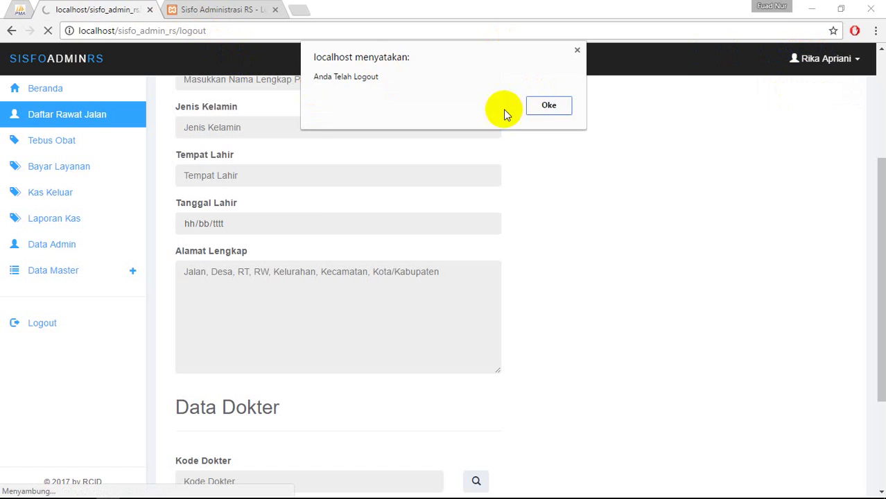
click(546, 107)
click(212, 32)
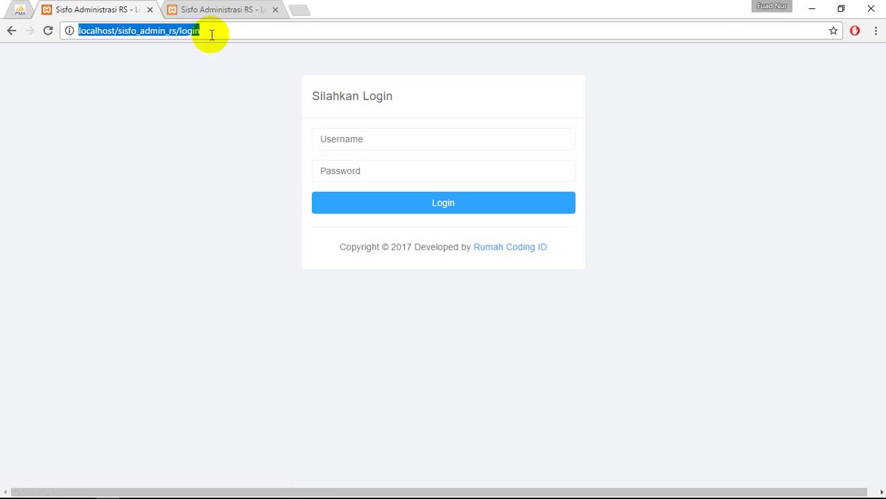
click(212, 35)
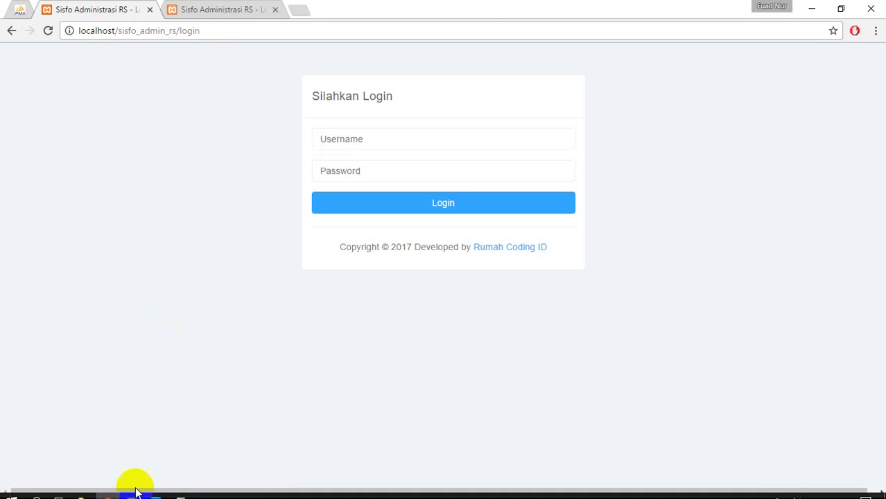
click(132, 491)
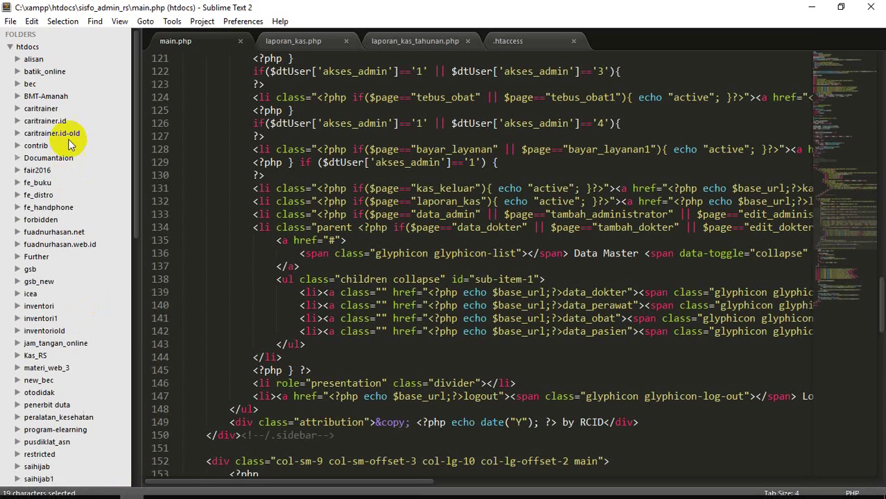
scroll(73, 159, down, 8)
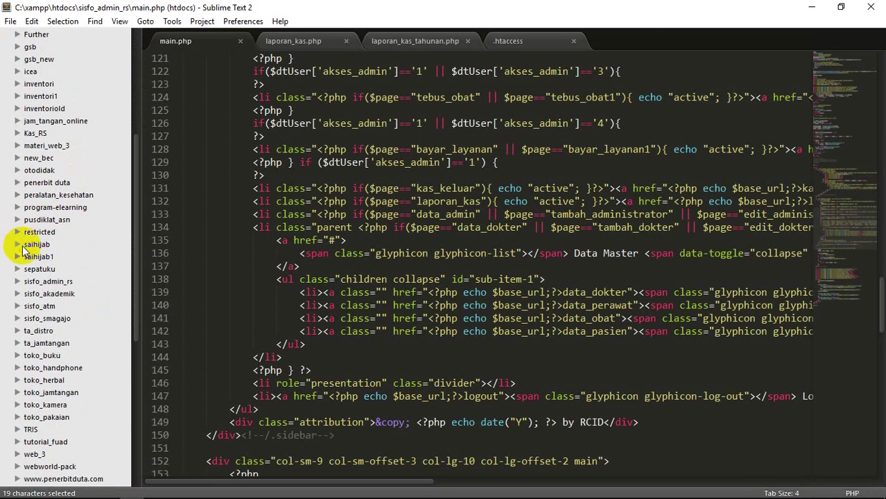
click(39, 283)
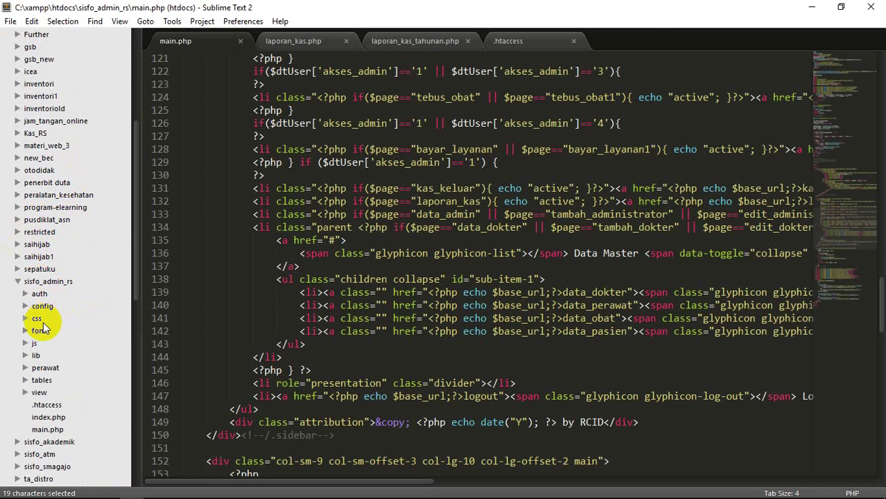
scroll(45, 326, down, 2)
click(39, 319)
scroll(113, 157, down, 15)
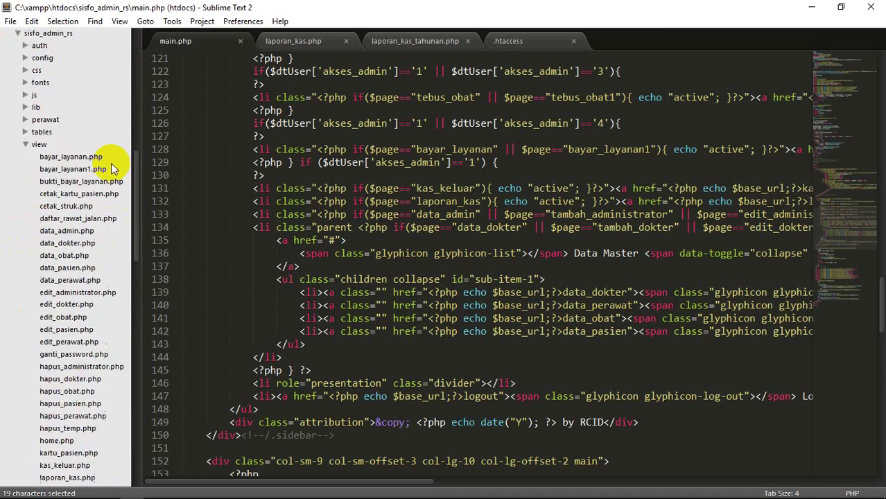
scroll(113, 156, up, 13)
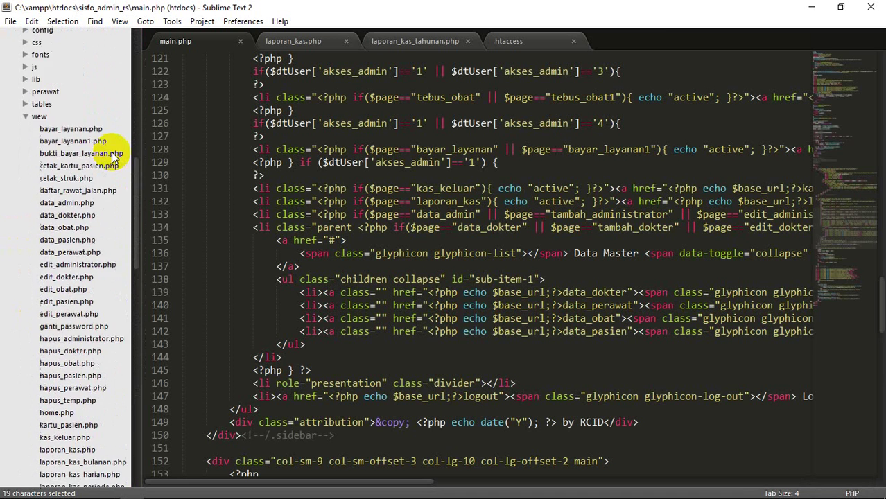
scroll(113, 157, down, 6)
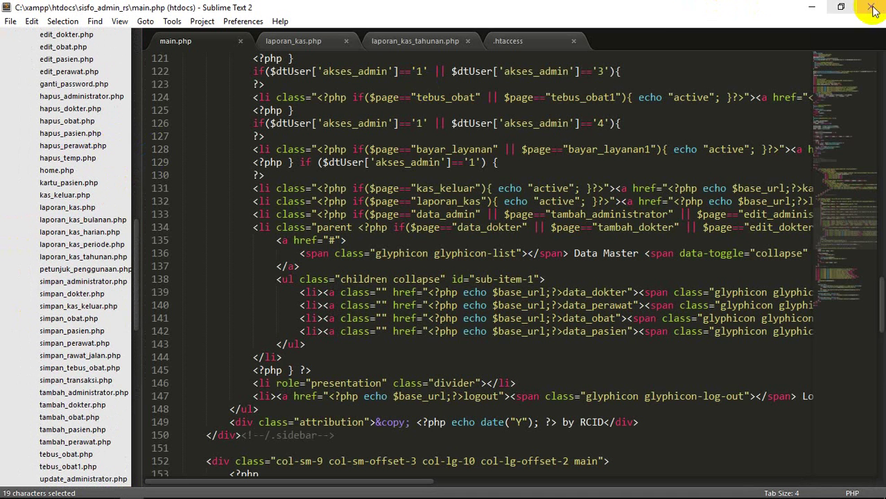
click(811, 8)
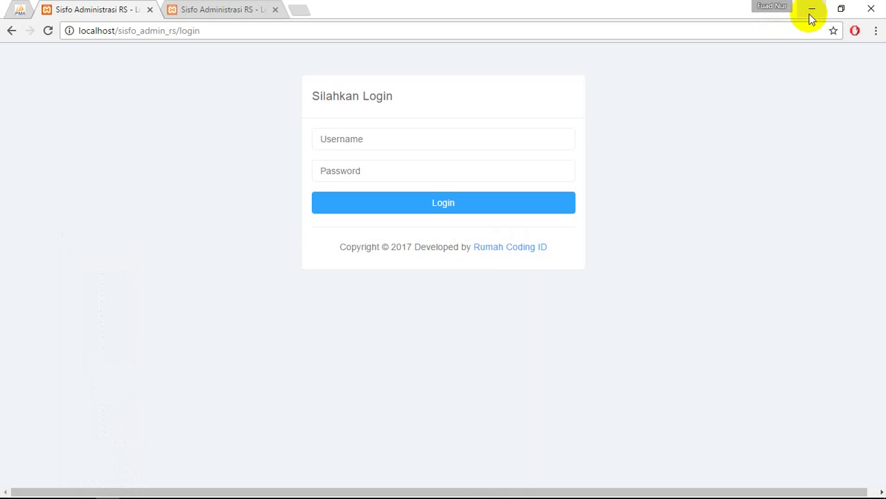